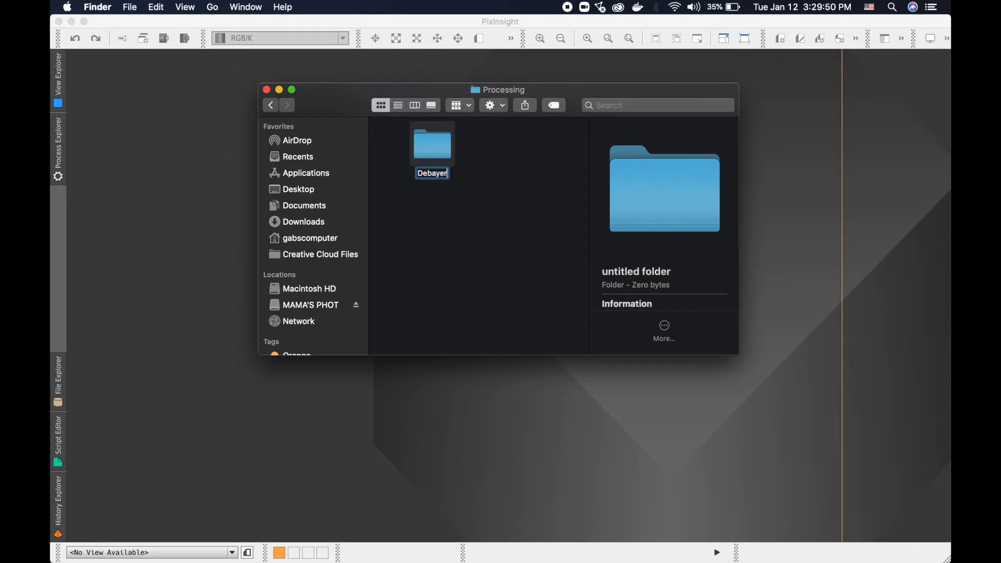
# - Create a new folder named Registered inside the Processing folder
pyautogui.rightClick(501, 211)
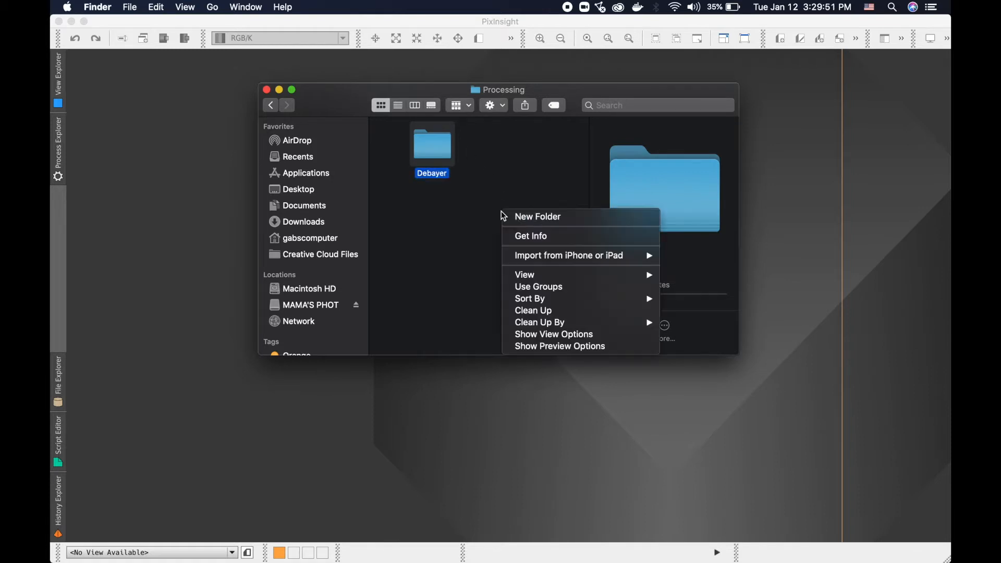
pyautogui.click(527, 217)
pyautogui.write('R')
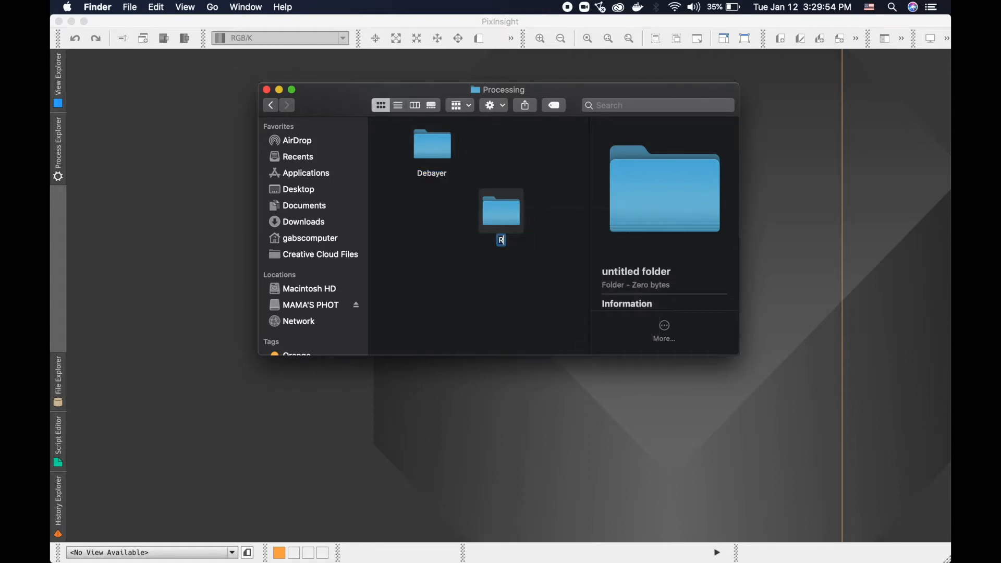
pyautogui.write('egistered')
pyautogui.press('Return')
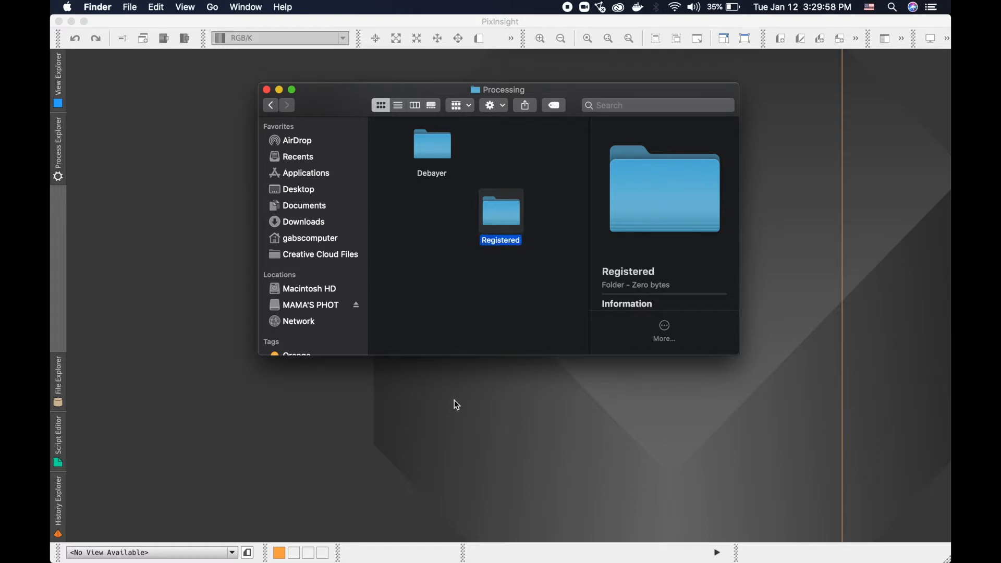
# - Switch to PixInsight and open the Debayer process
pyautogui.click(445, 420)
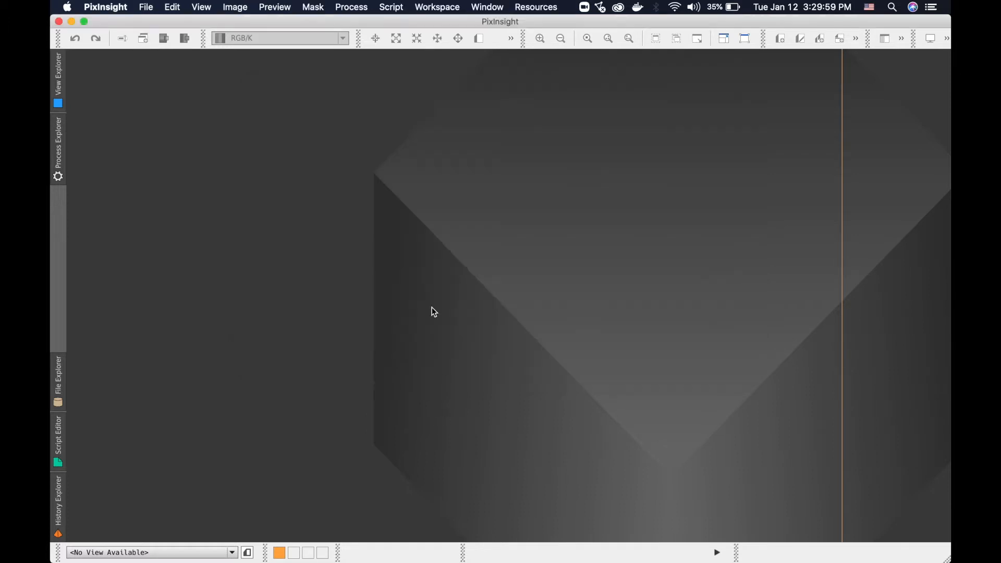
pyautogui.click(353, 8)
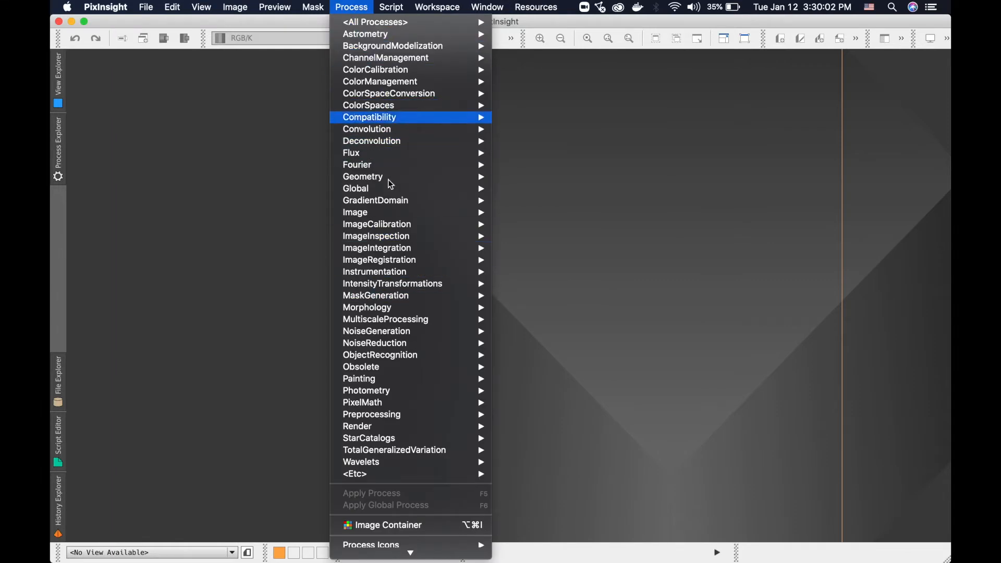
pyautogui.moveTo(417, 22)
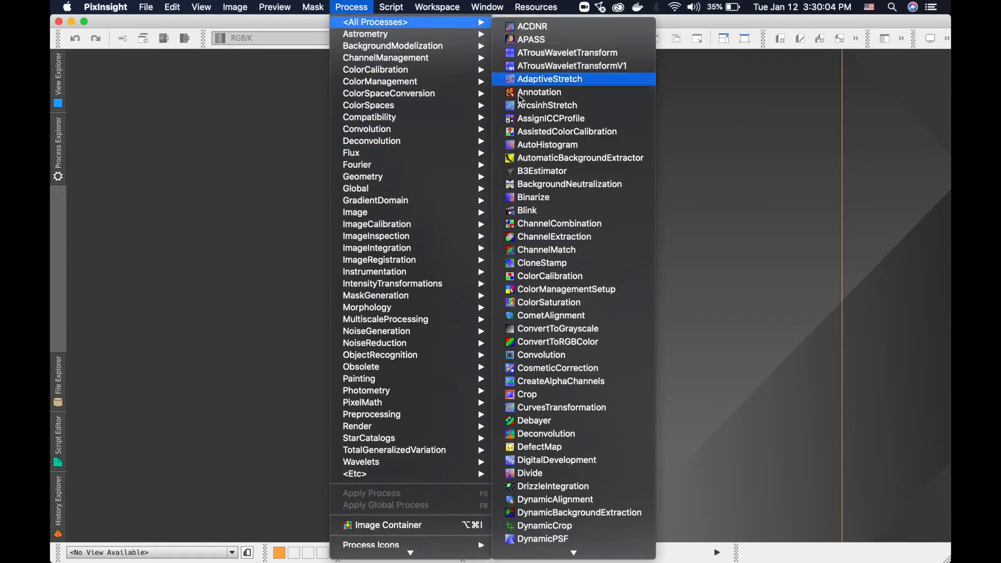
pyautogui.click(567, 420)
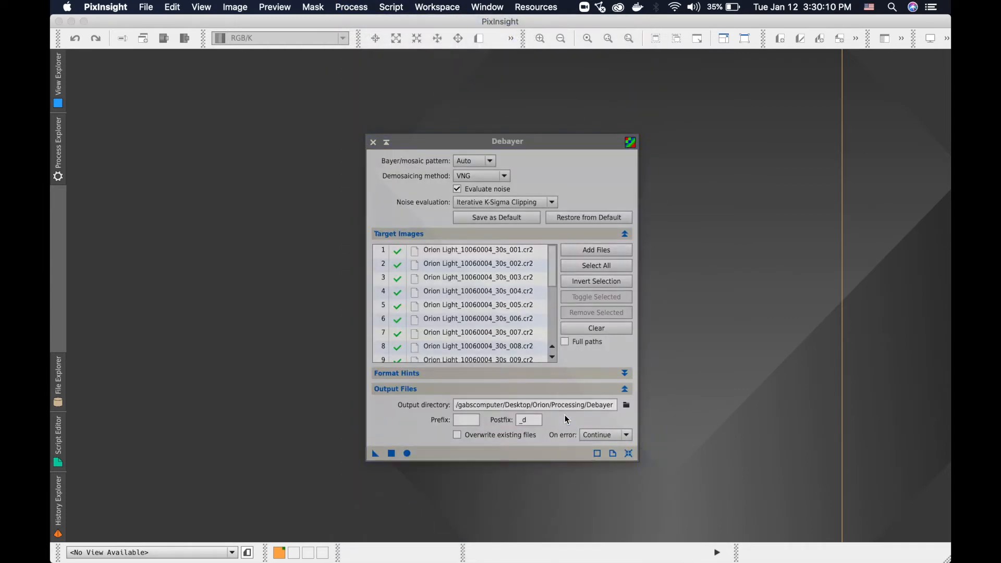
# - Clear the Debayer target image list and set the Bayer/mosaic pattern to RGGB
pyautogui.click(609, 330)
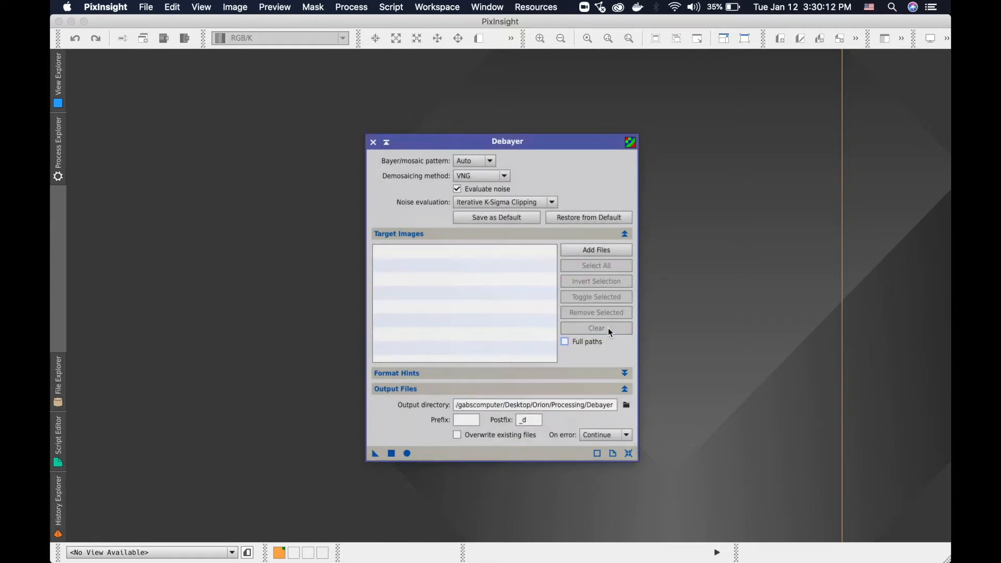
pyautogui.click(493, 161)
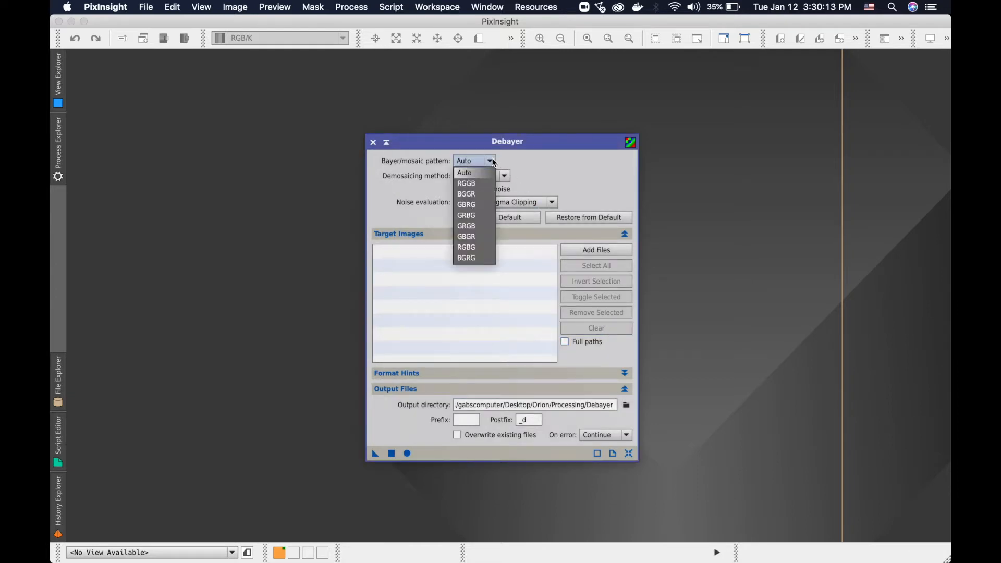
pyautogui.click(472, 185)
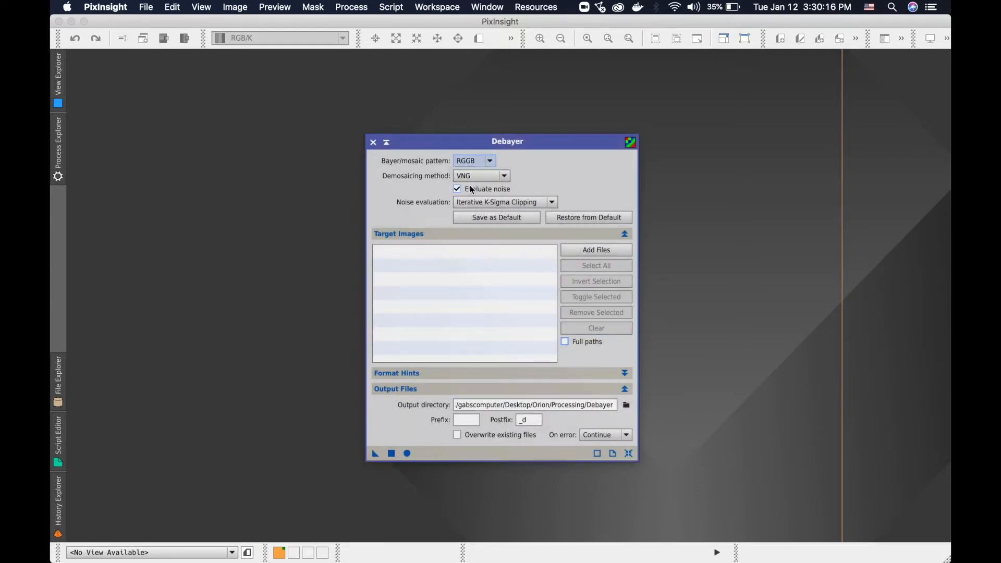
# - Add all the light frames from the Orion/Lights/60 folder to the Debayer target images
pyautogui.click(588, 255)
pyautogui.click(445, 77)
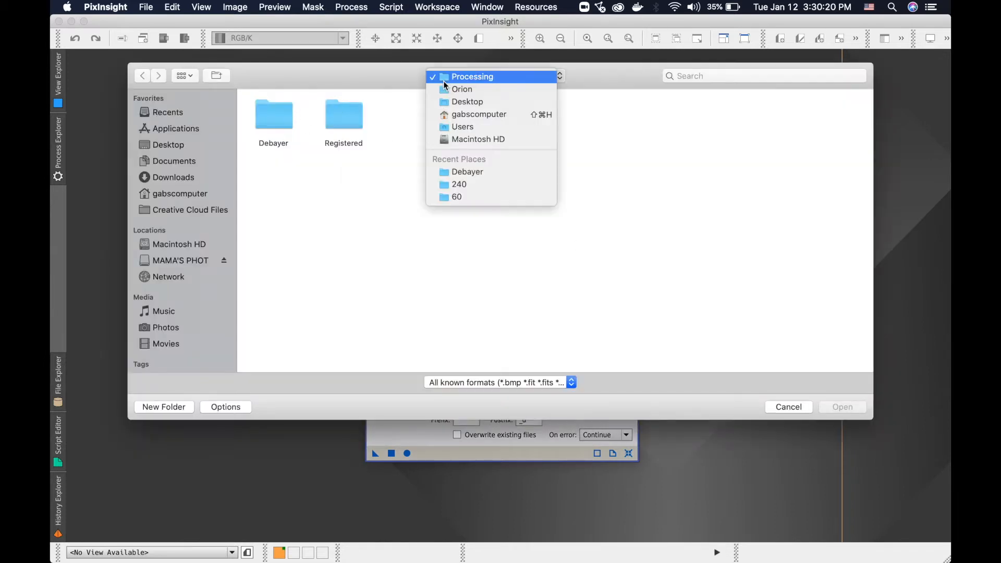
pyautogui.click(446, 93)
pyautogui.doubleClick(274, 108)
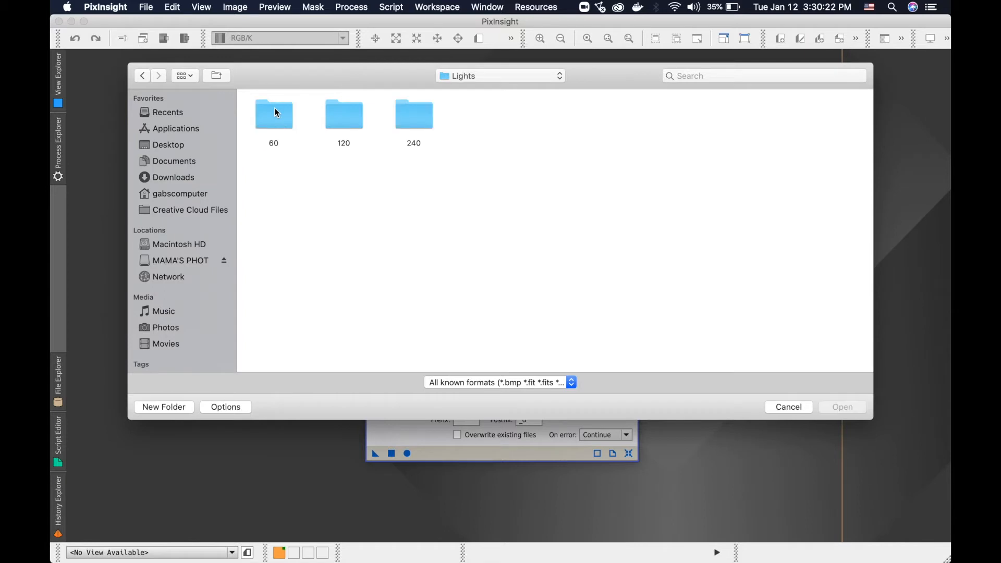
pyautogui.doubleClick(274, 121)
pyautogui.moveTo(843, 234); pyautogui.dragTo(273, 101)
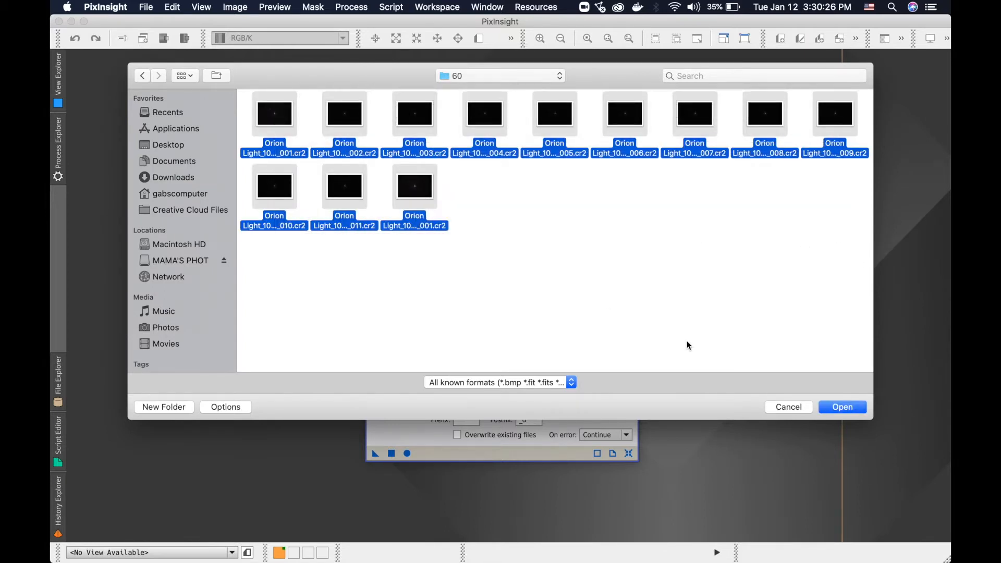
pyautogui.click(833, 408)
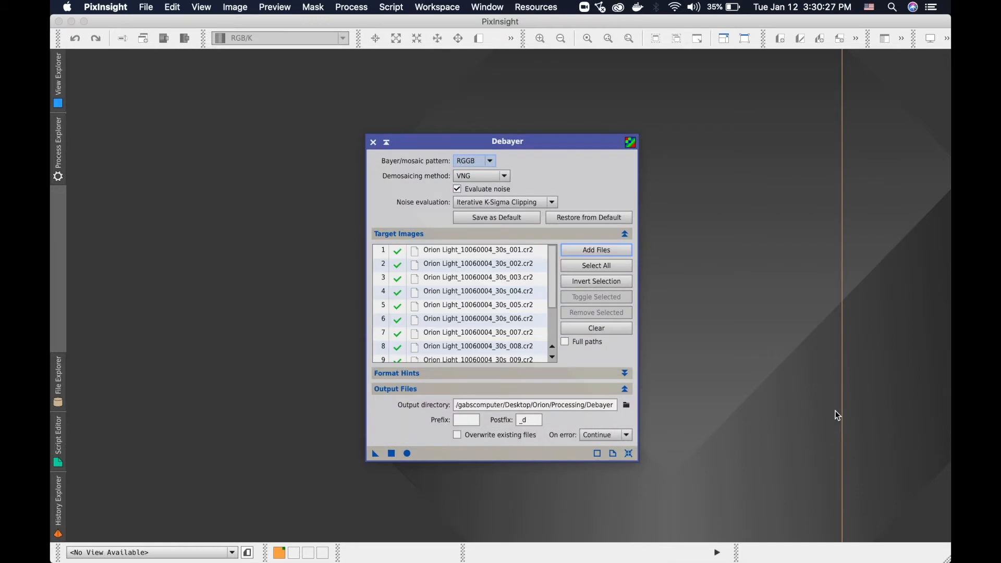
# - Add all the light frames from the Lights/240 folder to the Debayer target images
pyautogui.click(600, 251)
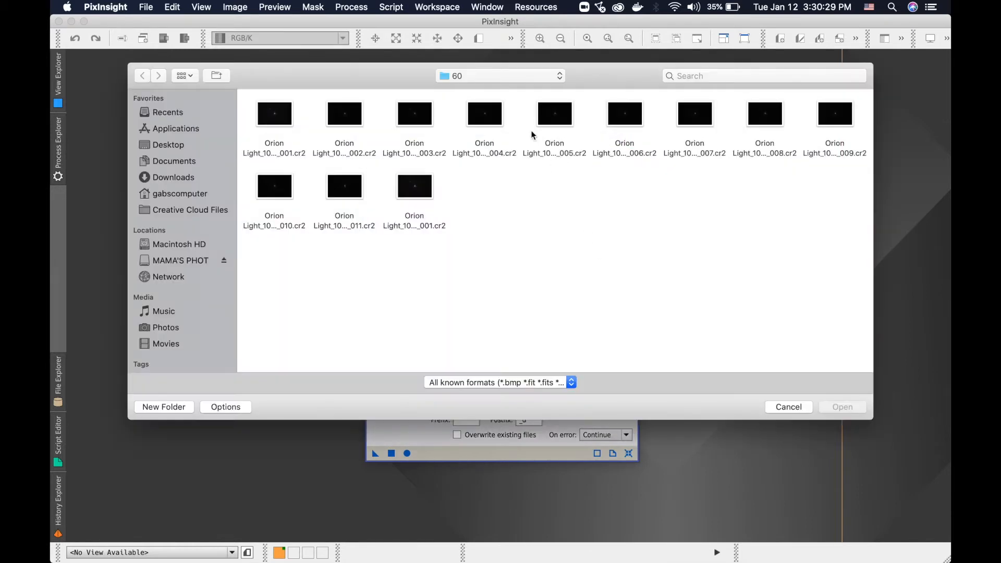
pyautogui.click(530, 81)
pyautogui.click(514, 89)
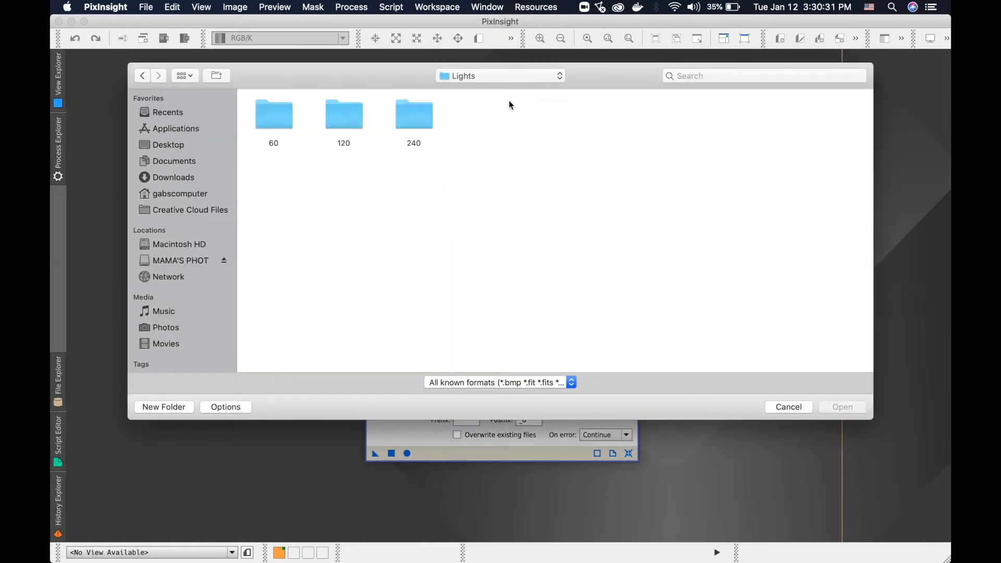
pyautogui.doubleClick(397, 119)
pyautogui.moveTo(684, 165); pyautogui.dragTo(223, 95)
pyautogui.click(847, 408)
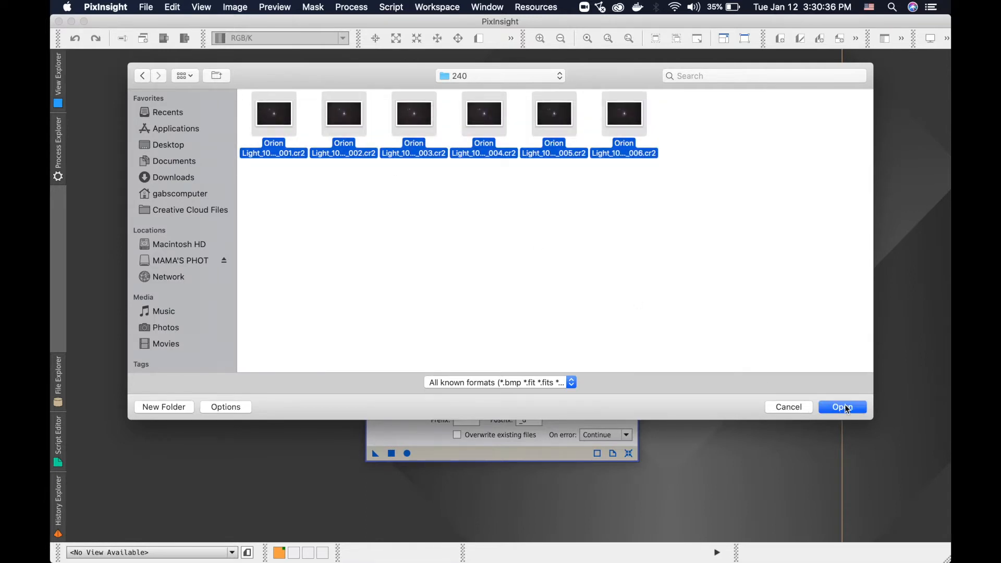
pyautogui.scroll(-2, 514, 319)
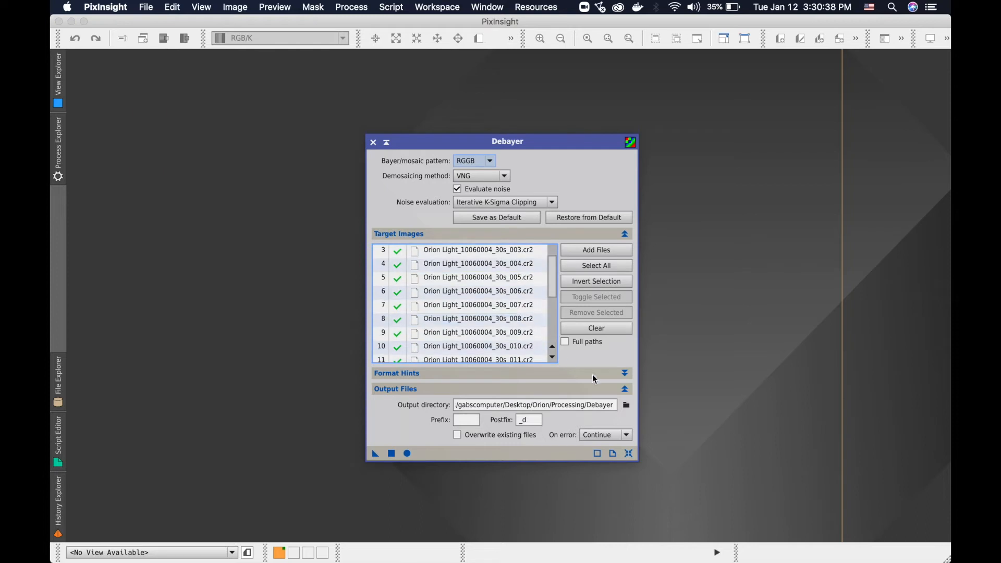
# - Set the output directory to Orion/Processing/Debayer, run Debayer on the listed images and close the process
pyautogui.click(627, 406)
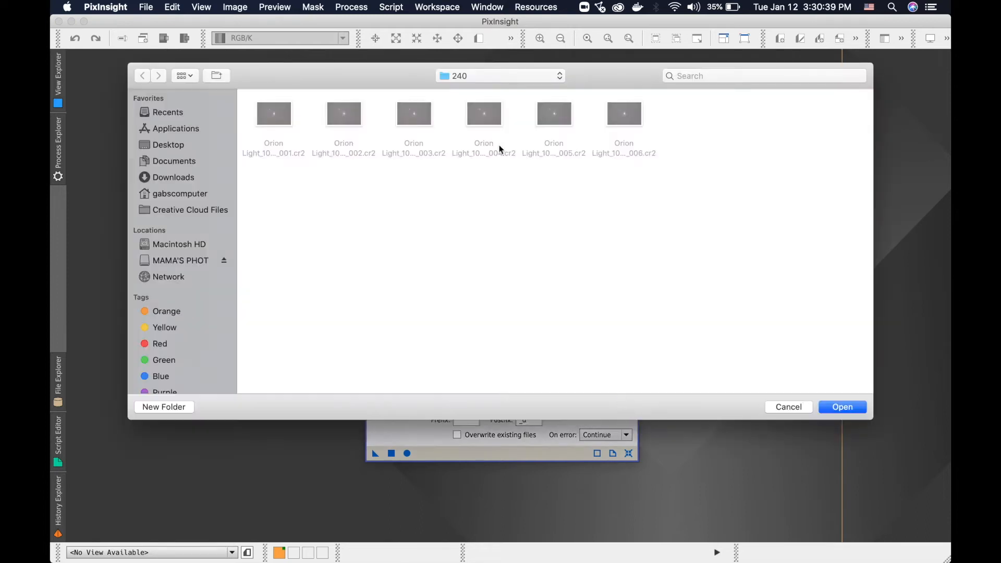
pyautogui.click(485, 76)
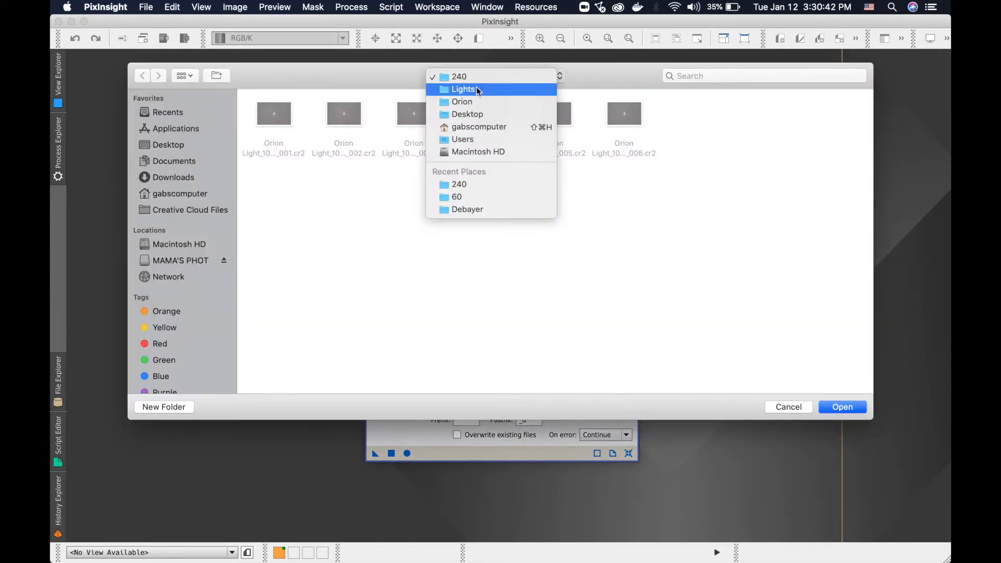
pyautogui.click(471, 103)
pyautogui.doubleClick(346, 109)
pyautogui.doubleClick(278, 115)
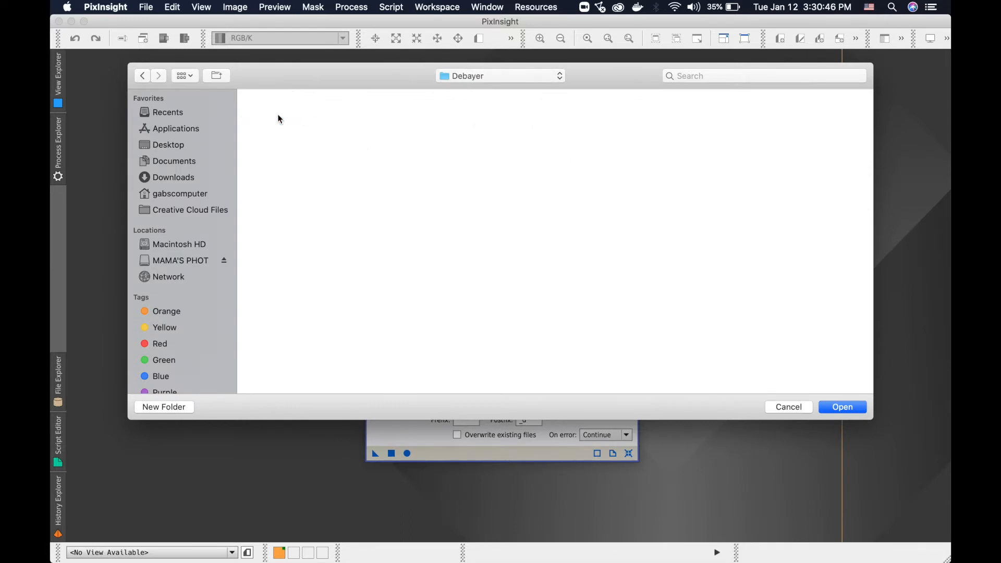
pyautogui.click(850, 408)
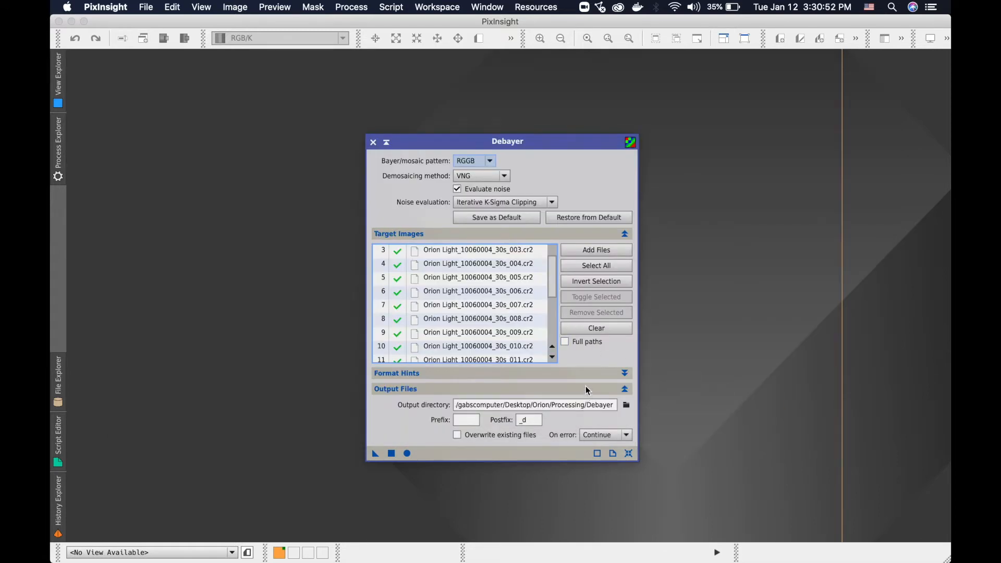
pyautogui.click(409, 454)
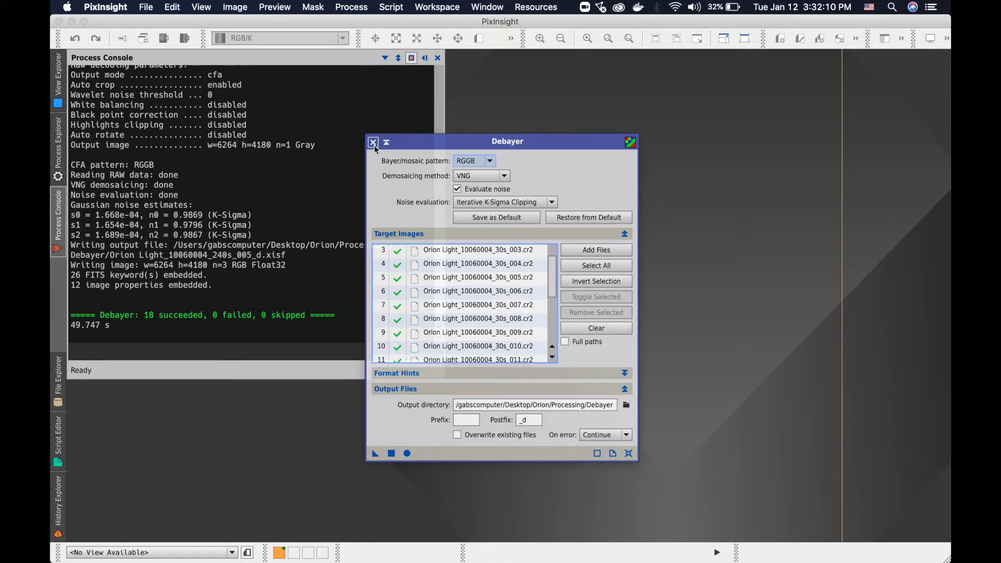
pyautogui.click(373, 142)
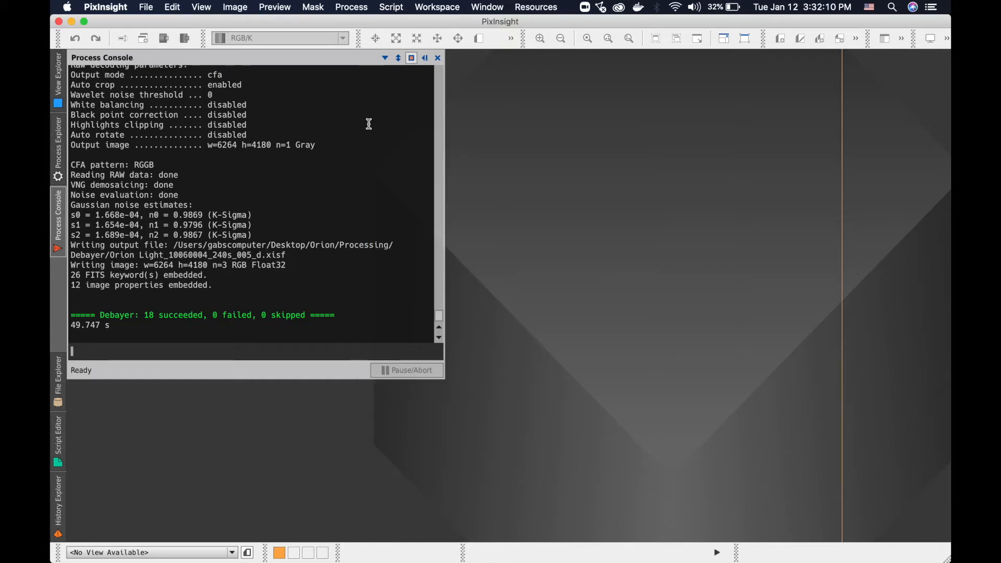
# - Open the StarAlignment process from the image registration processes
pyautogui.click(357, 8)
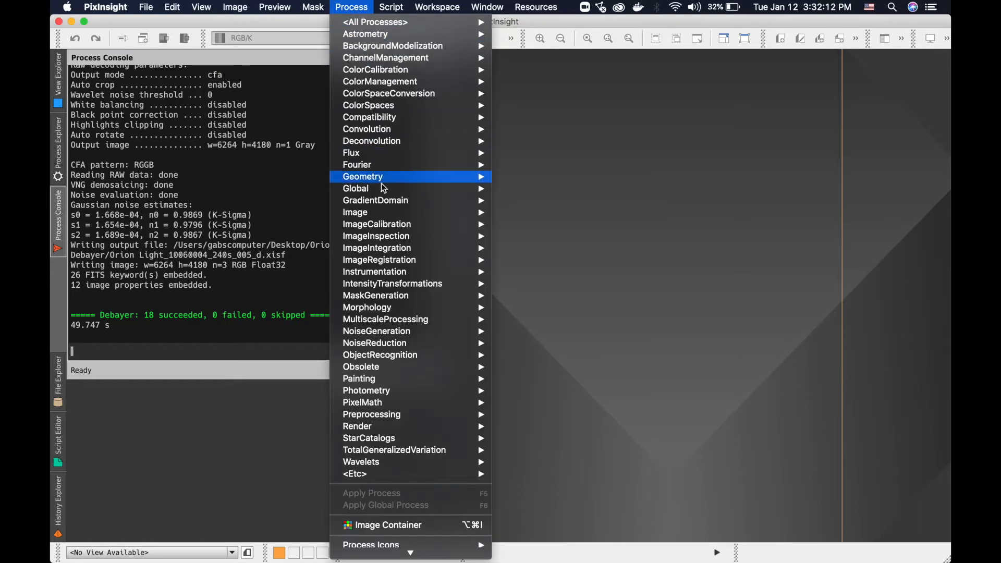
pyautogui.moveTo(401, 259)
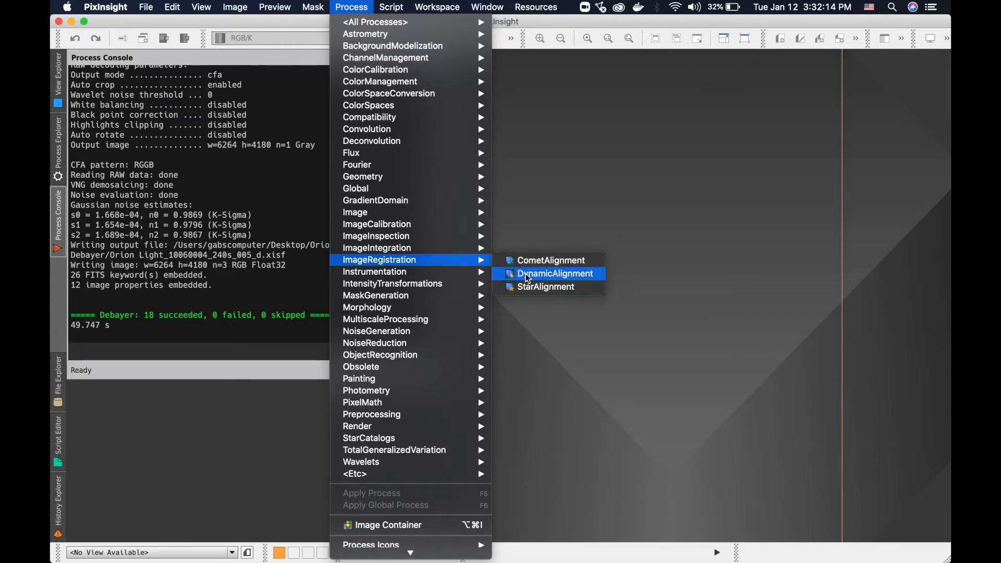
pyautogui.click(536, 288)
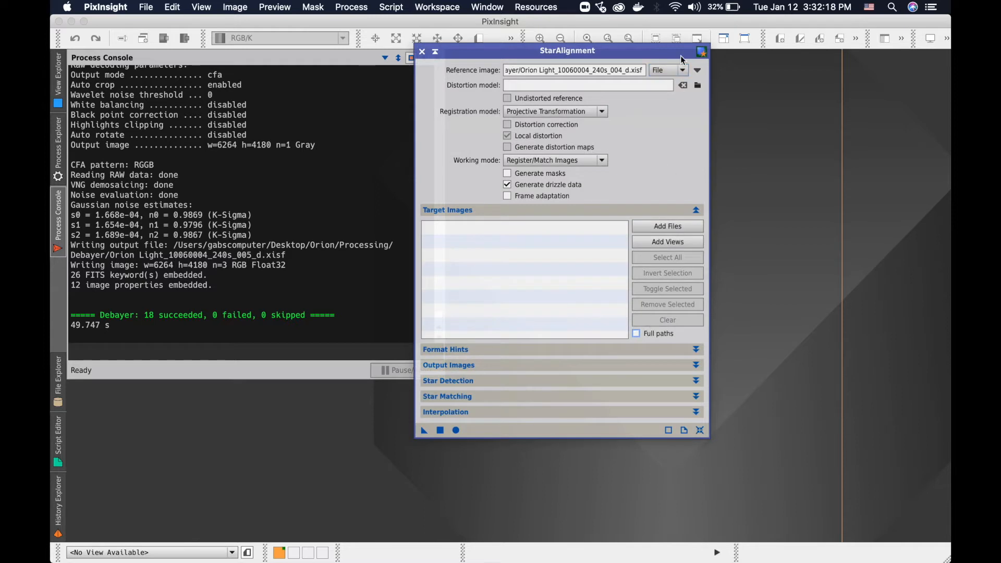
# - Set the StarAlignment reference image to the file Orion Light_10060004_30s_001_d.xisf from the Processing/Debayer folder
pyautogui.click(670, 71)
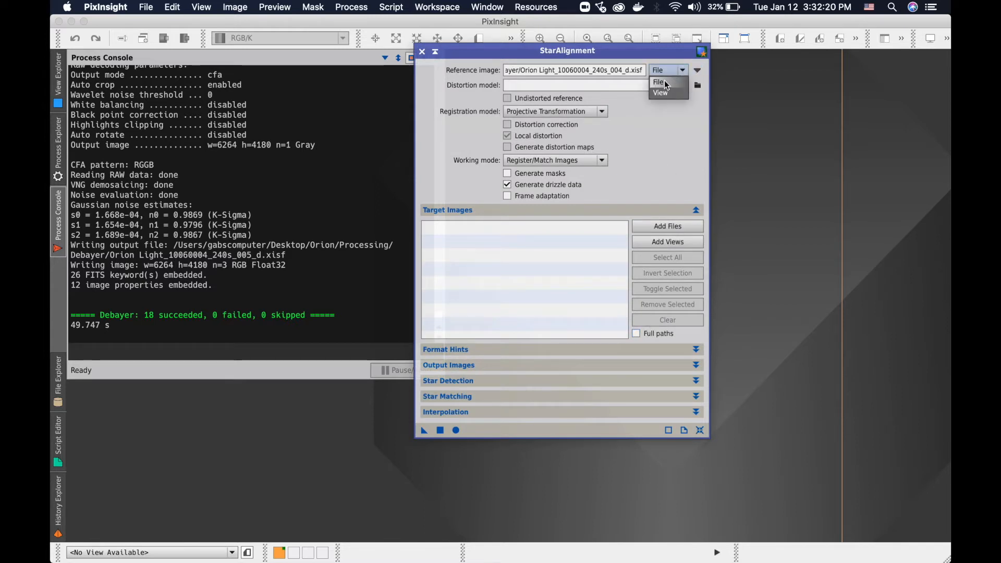
pyautogui.click(665, 83)
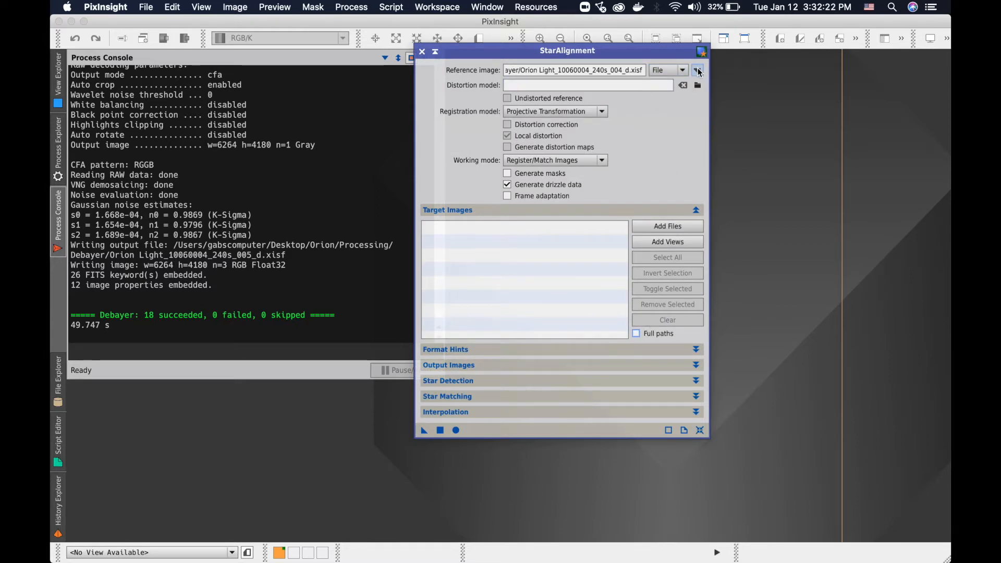
pyautogui.click(697, 69)
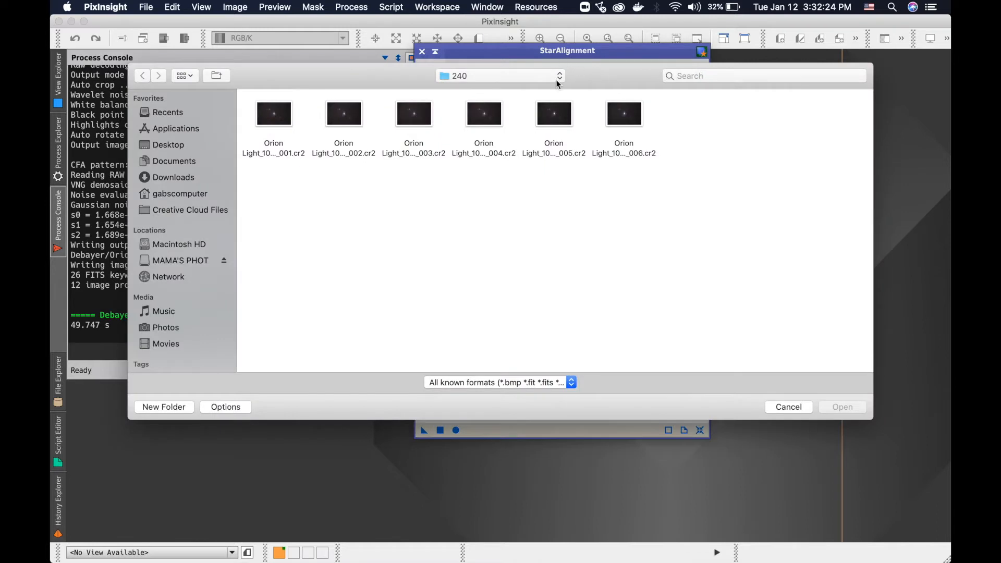
pyautogui.click(559, 76)
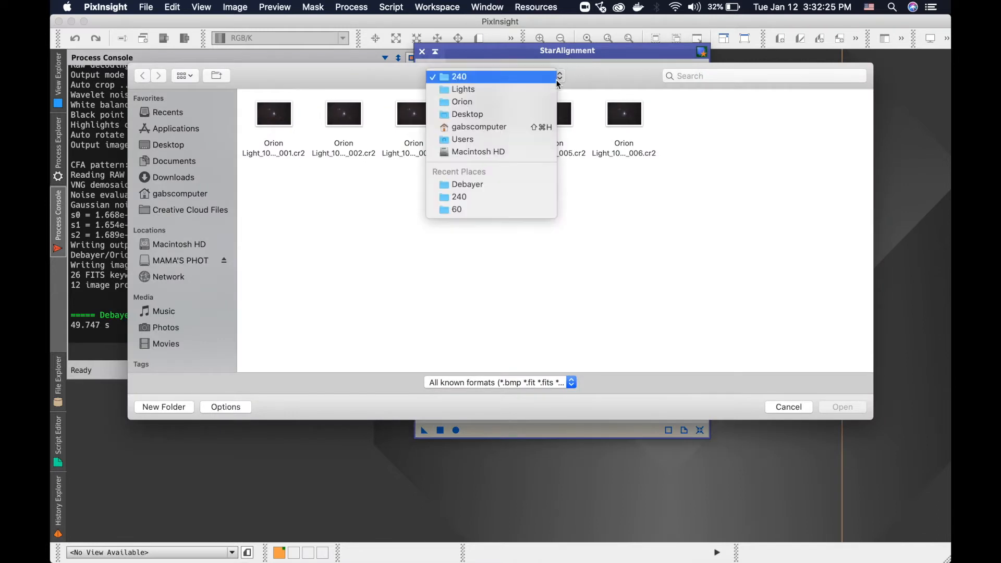
pyautogui.click(462, 100)
pyautogui.doubleClick(350, 124)
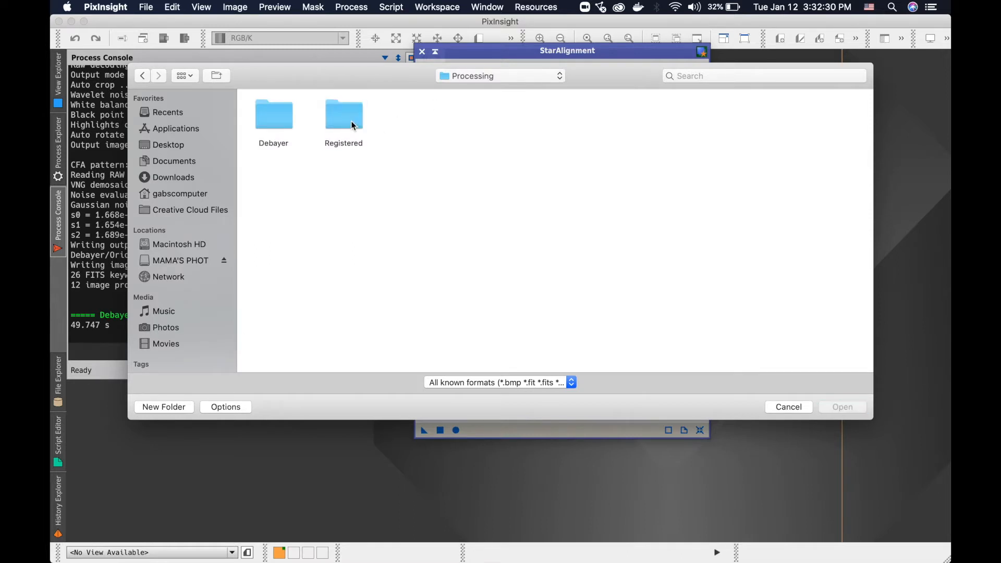
pyautogui.doubleClick(275, 123)
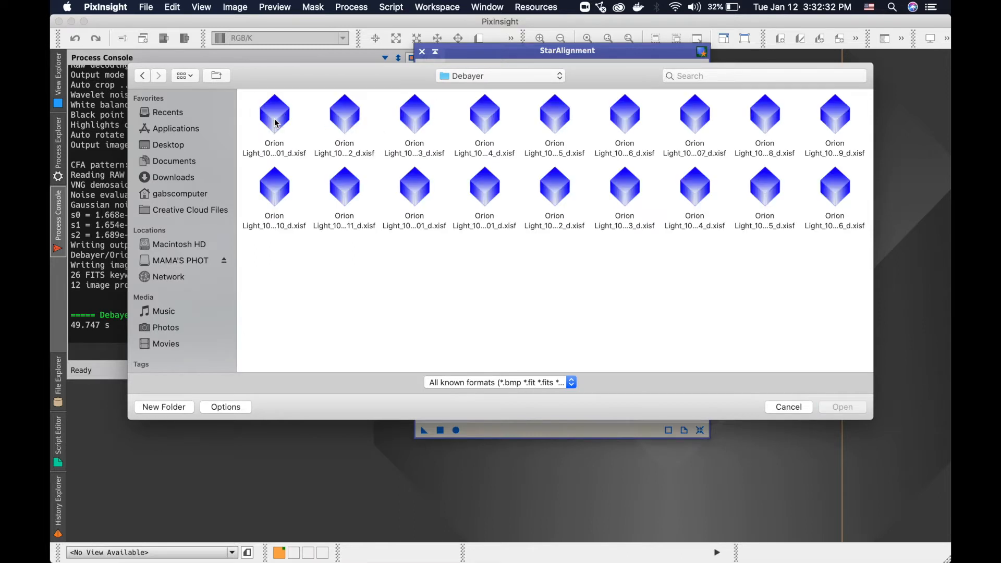
pyautogui.click(276, 124)
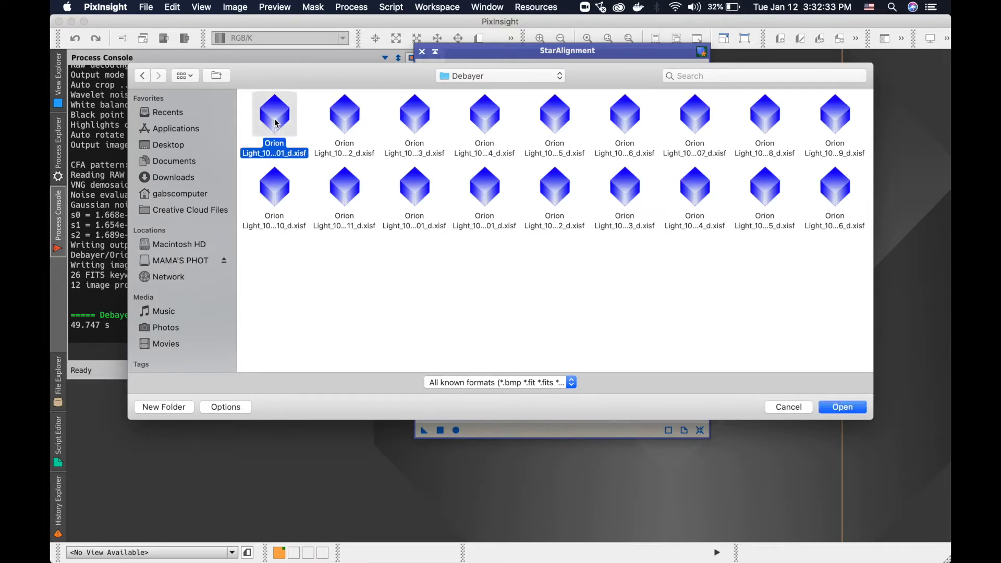
pyautogui.click(858, 406)
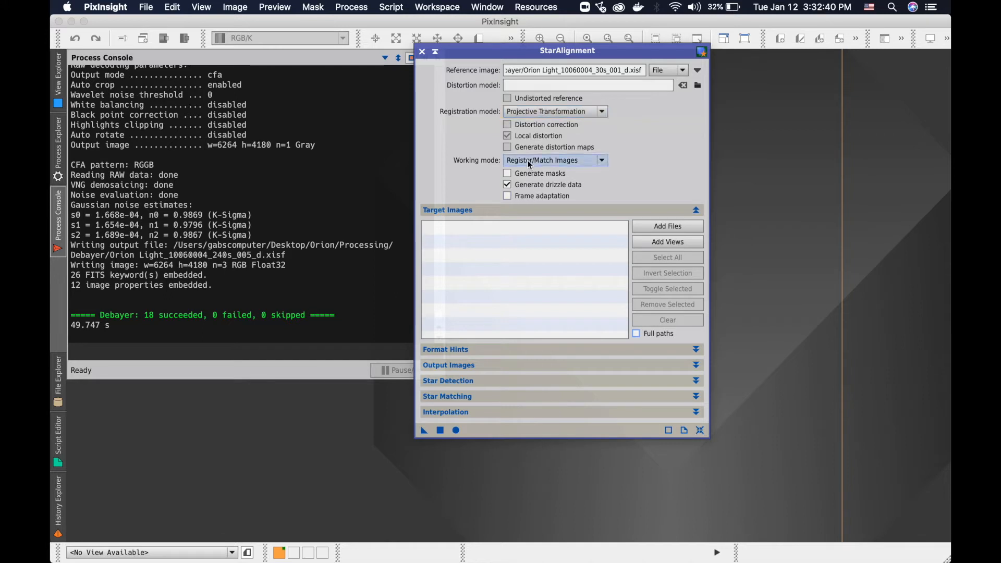
# - Add all the debayered Orion files from the Debayer folder to the StarAlignment target images
pyautogui.click(670, 231)
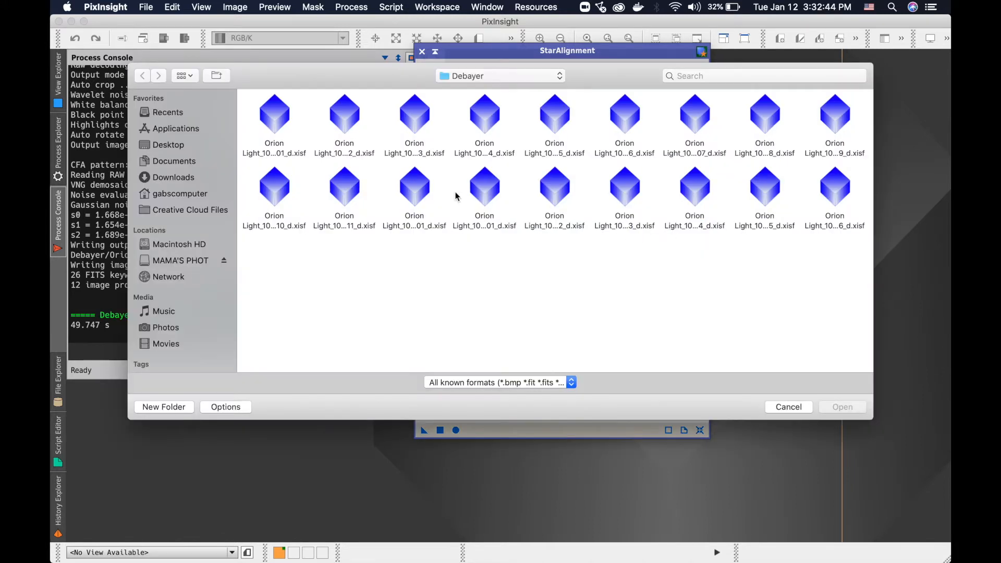
pyautogui.moveTo(250, 92); pyautogui.dragTo(833, 264)
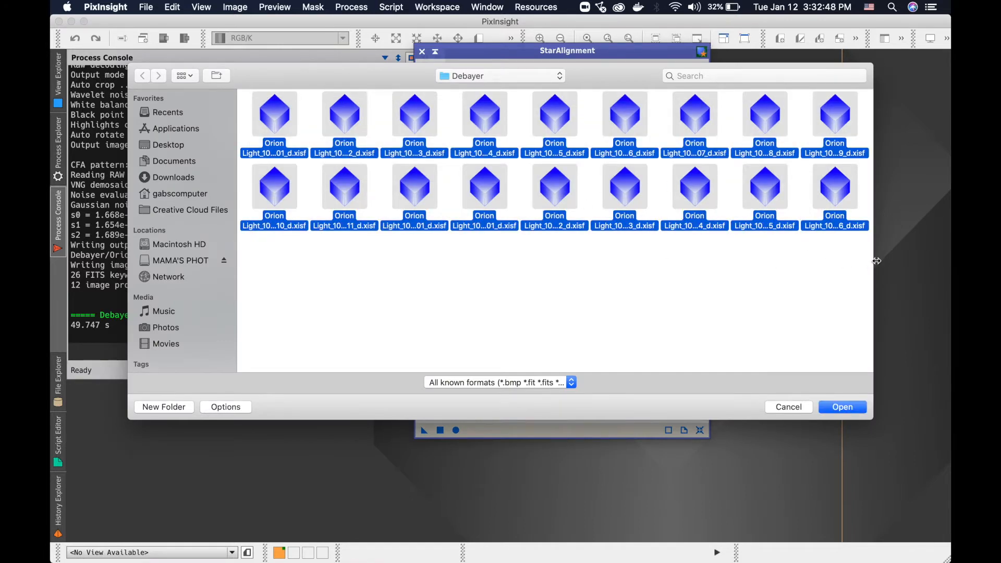
pyautogui.click(847, 407)
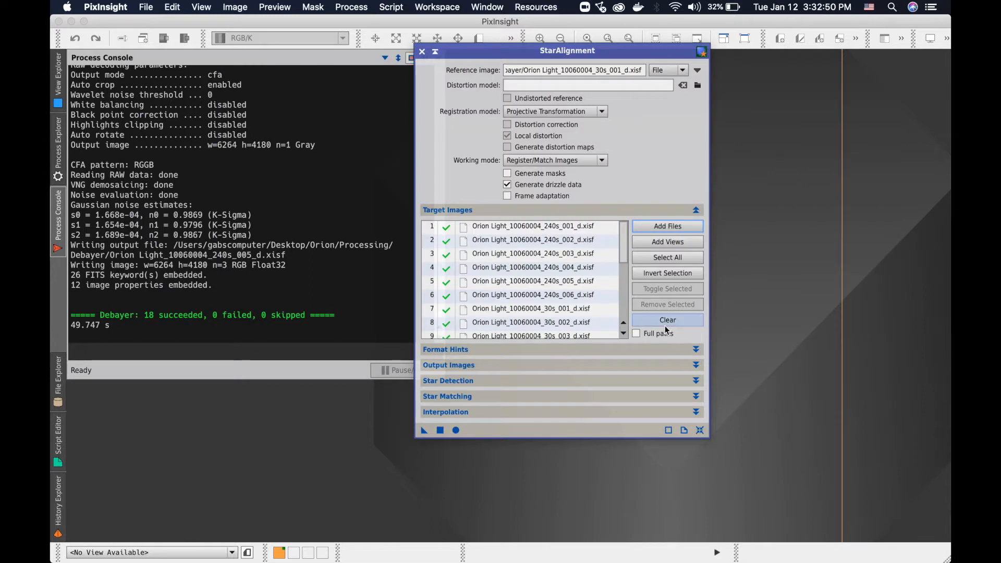
# - Set the StarAlignment output directory to the Orion/Processing/Registered folder
pyautogui.click(696, 366)
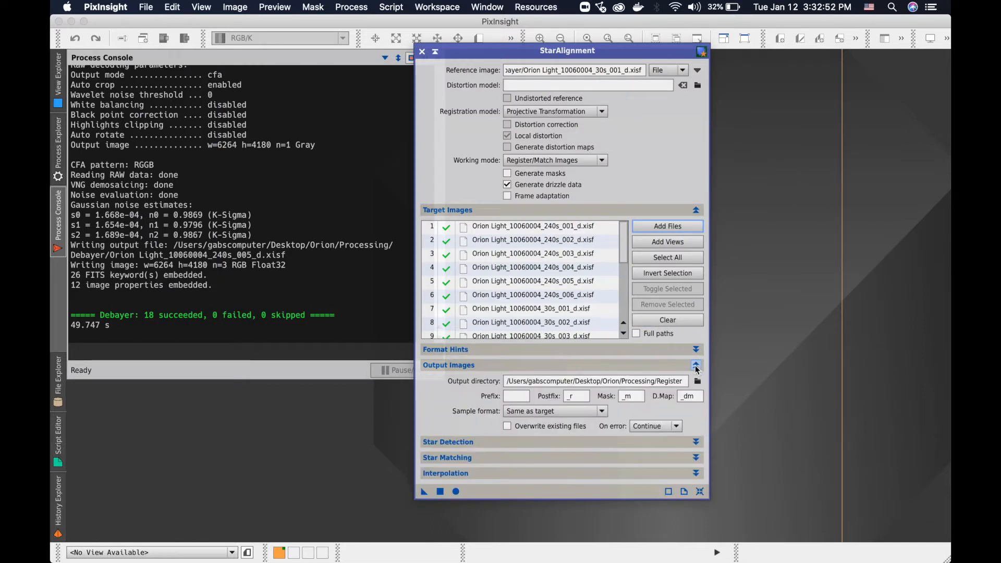
pyautogui.click(698, 381)
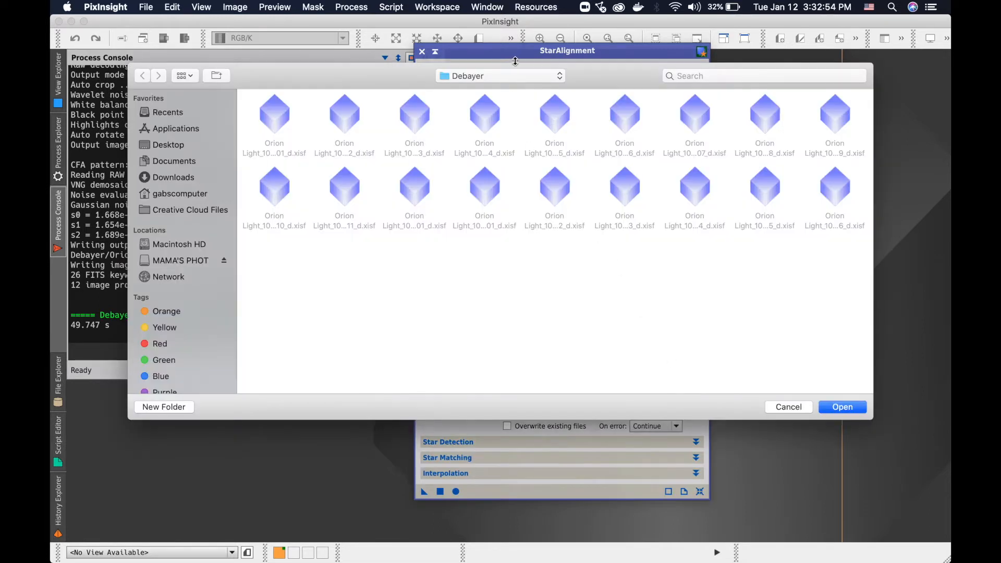
pyautogui.click(500, 76)
pyautogui.click(458, 90)
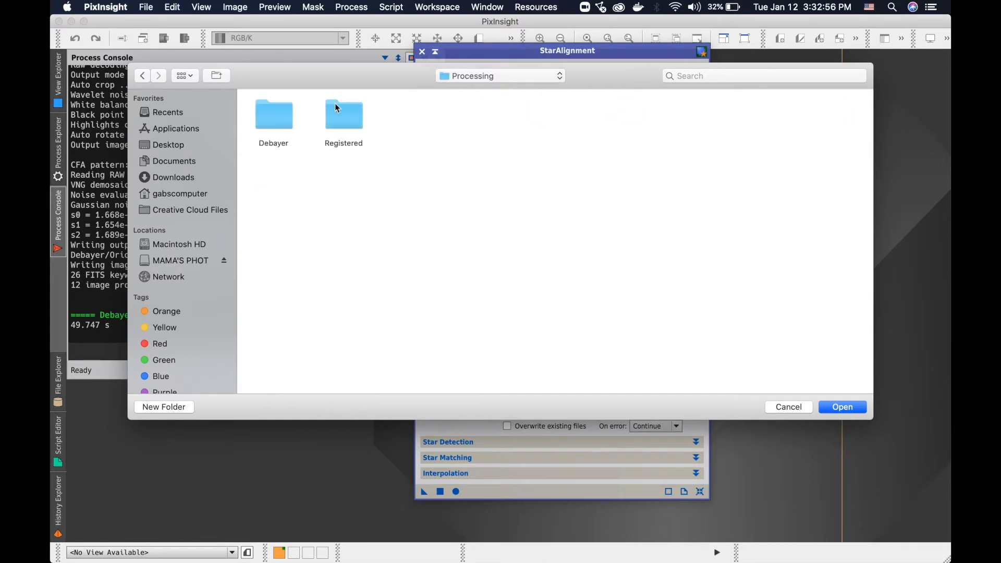
pyautogui.click(347, 116)
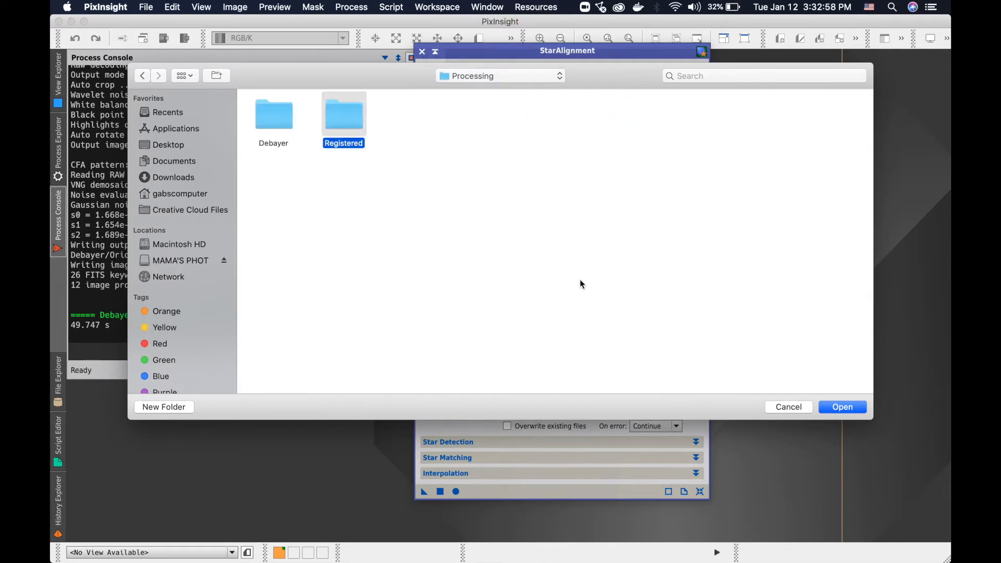
pyautogui.click(835, 408)
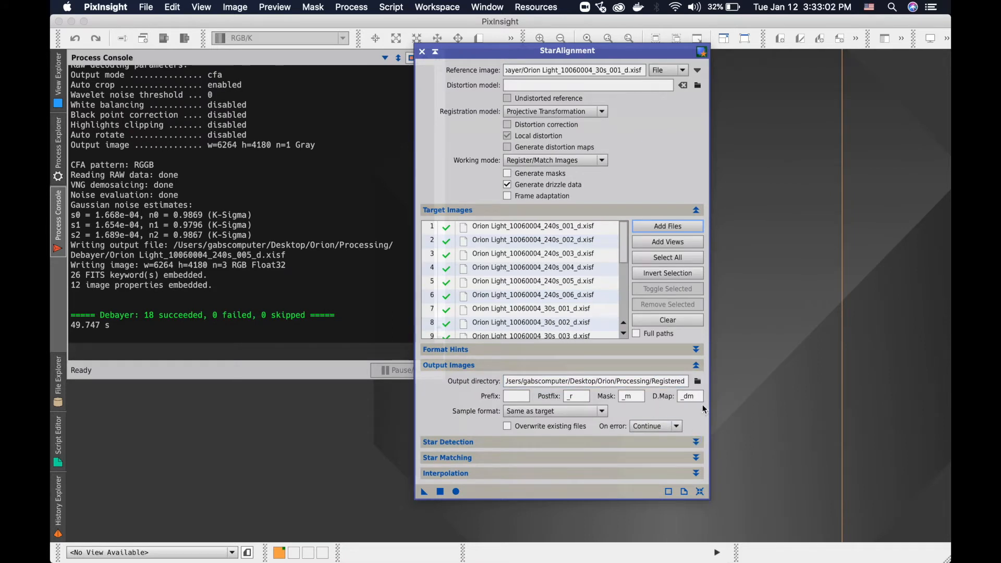
pyautogui.click(697, 365)
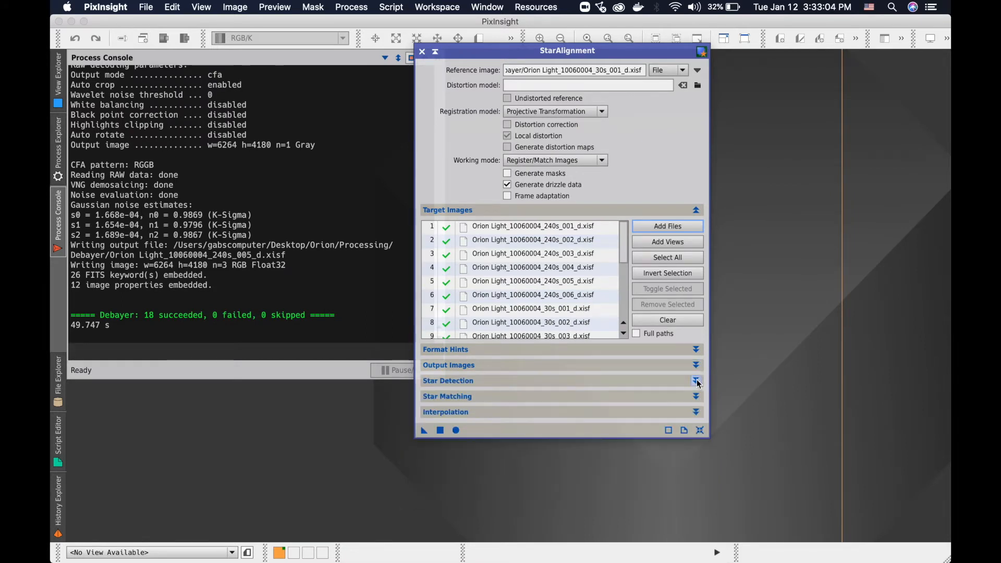
# - Set the star detection Log(sensitivity) to -1.50
pyautogui.click(697, 382)
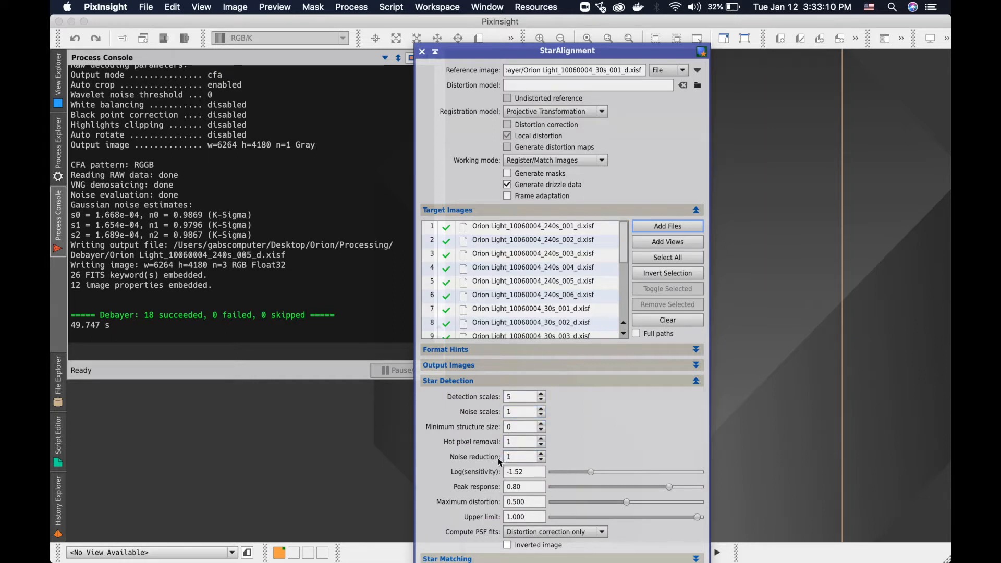
pyautogui.click(532, 472)
pyautogui.press('BackSpace')
pyautogui.write('0')
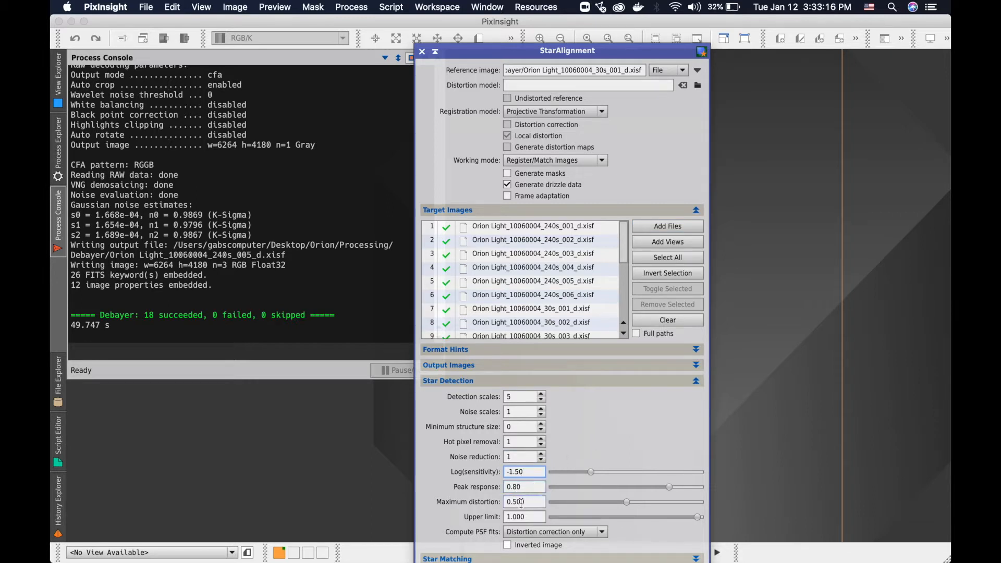
pyautogui.click(695, 381)
# - Check the star matching settings and run StarAlignment on the target images
pyautogui.click(695, 396)
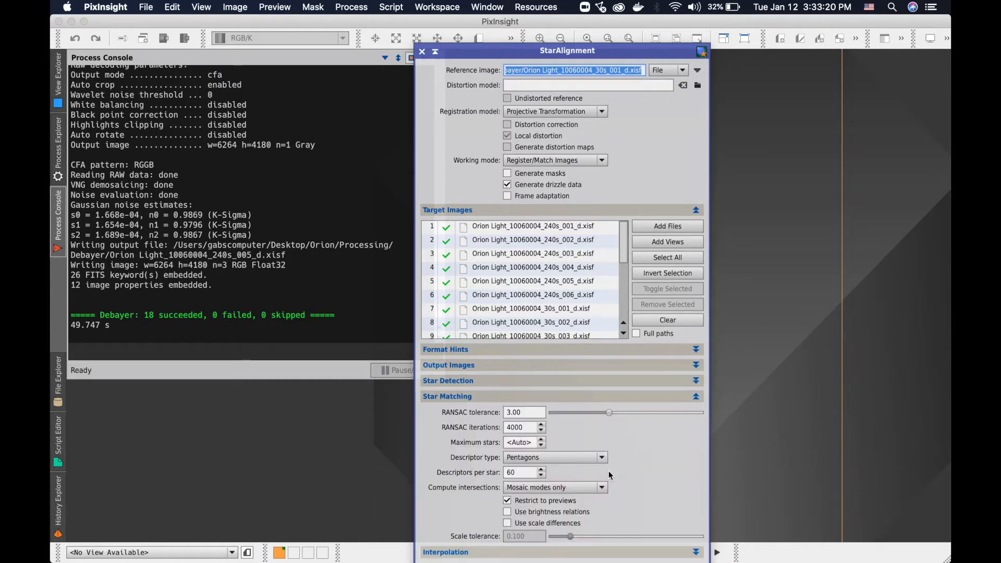
pyautogui.click(510, 412)
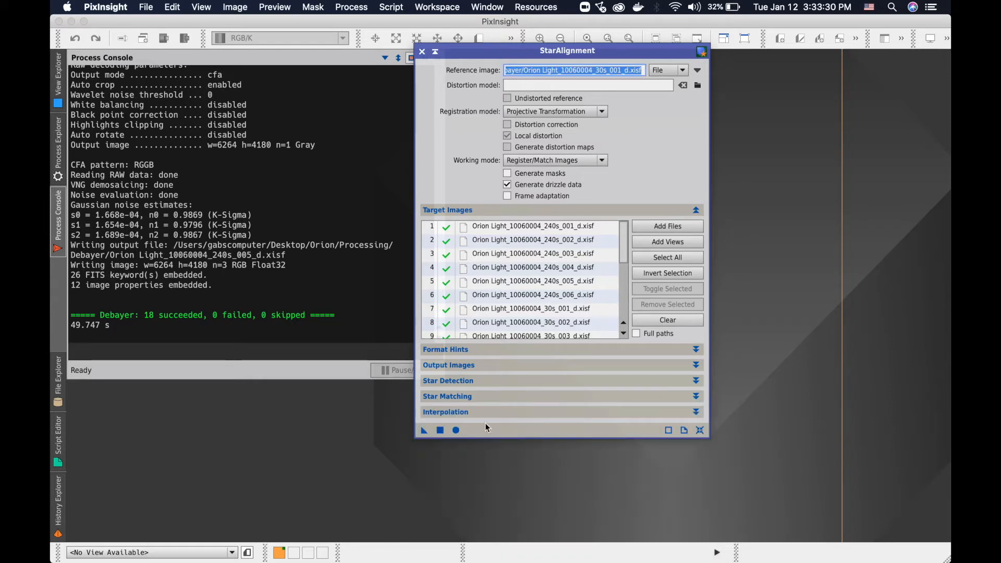
pyautogui.click(457, 430)
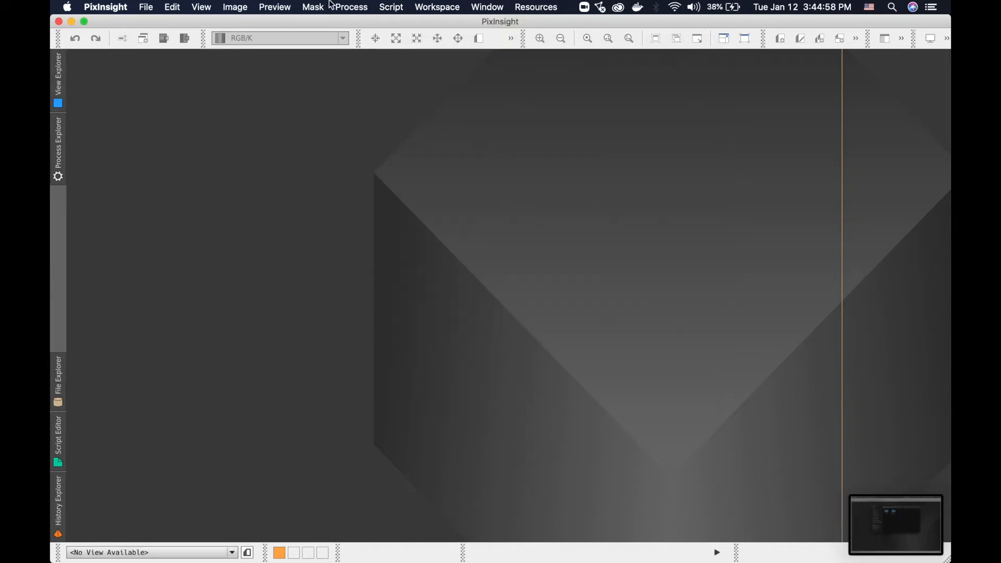
# - Open the ImageIntegration process and clear all existing files from its input images list
pyautogui.click(352, 8)
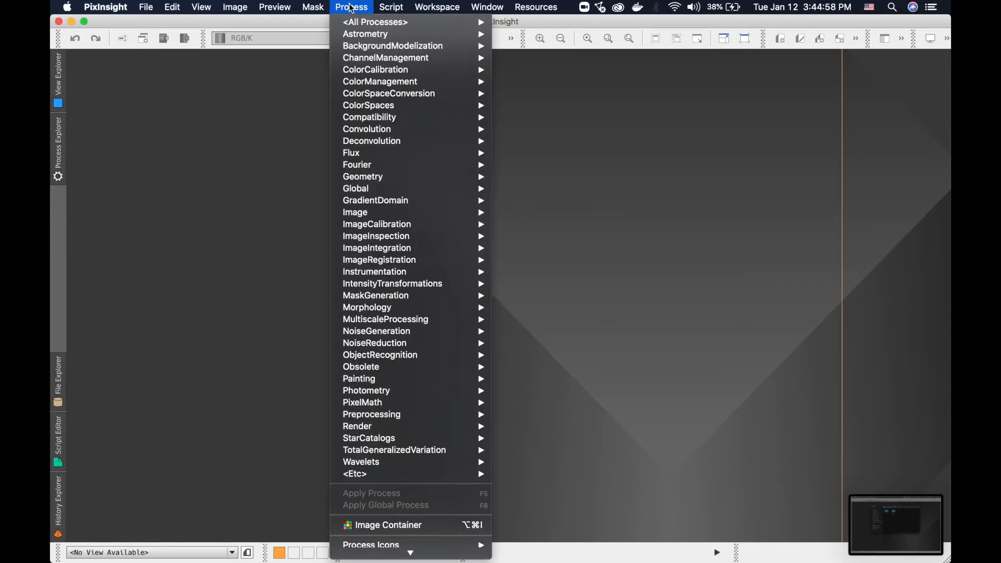
pyautogui.moveTo(414, 250)
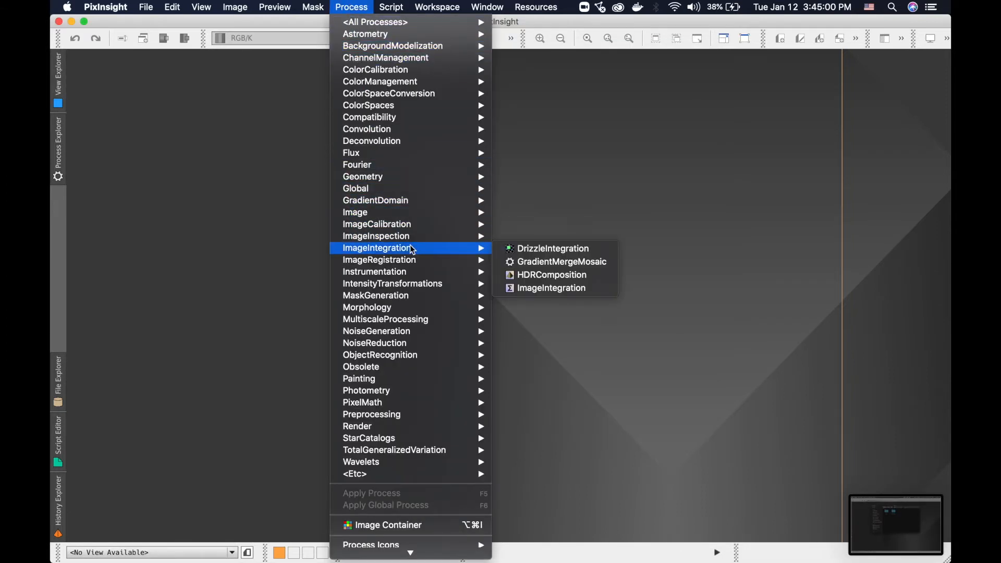
pyautogui.click(553, 289)
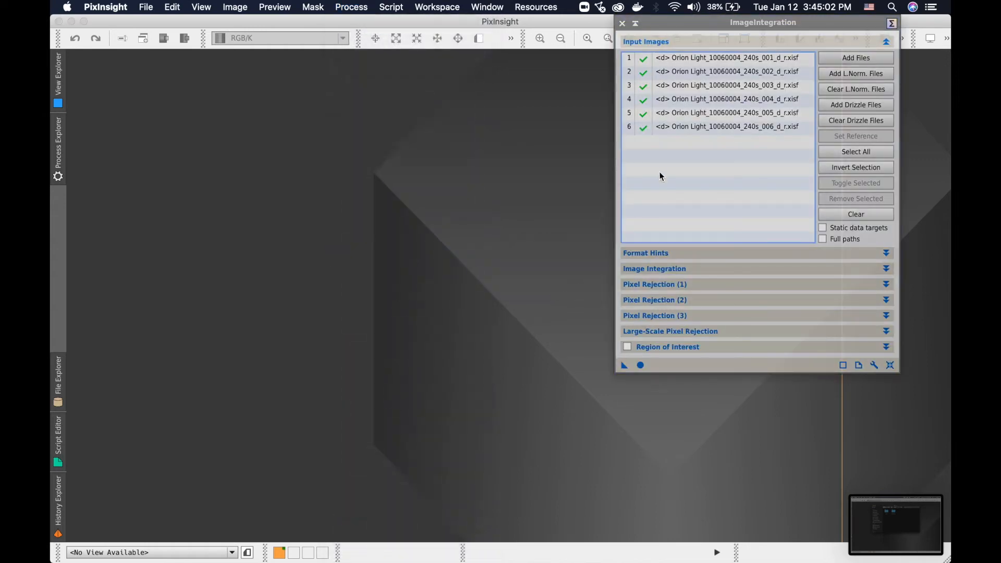
pyautogui.click(854, 121)
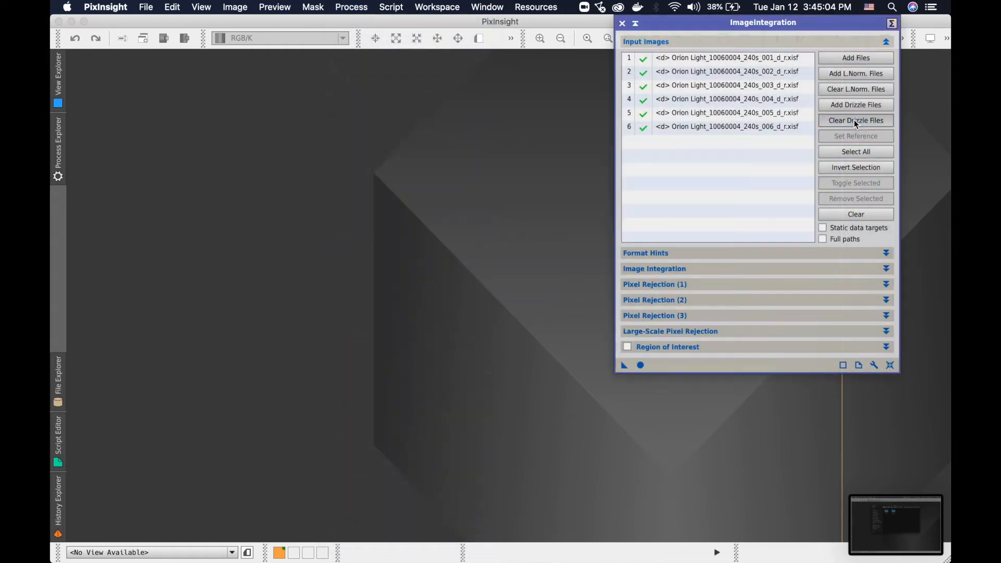
pyautogui.click(856, 215)
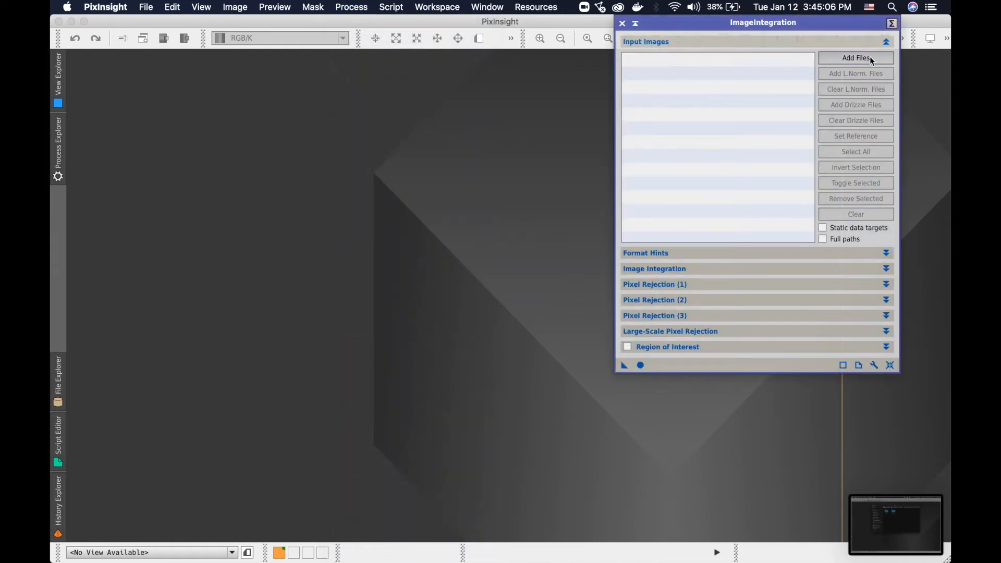
# - Add all the registered .xisf images from the Registered folder to the ImageIntegration input images
pyautogui.click(856, 58)
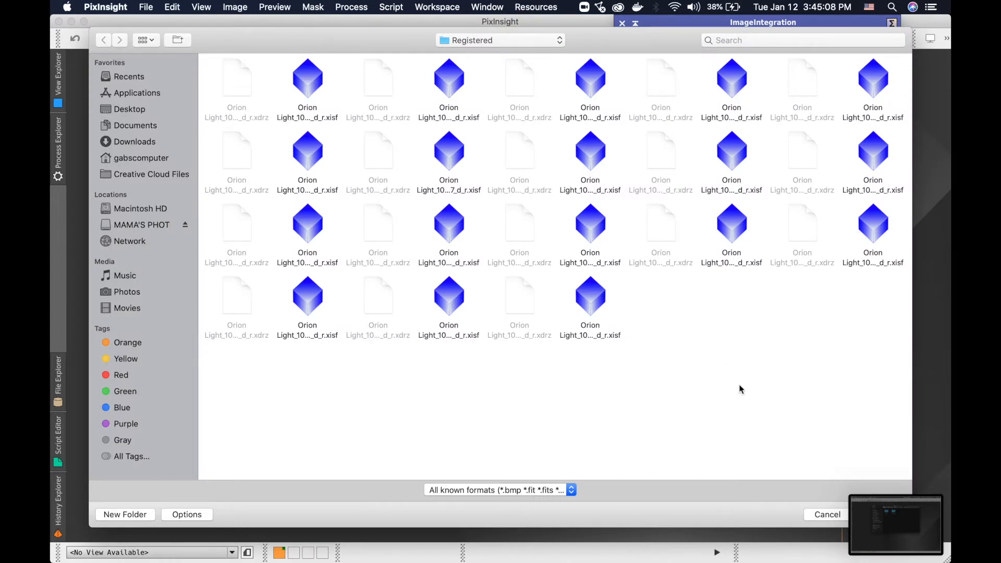
pyautogui.moveTo(896, 349); pyautogui.dragTo(172, 99)
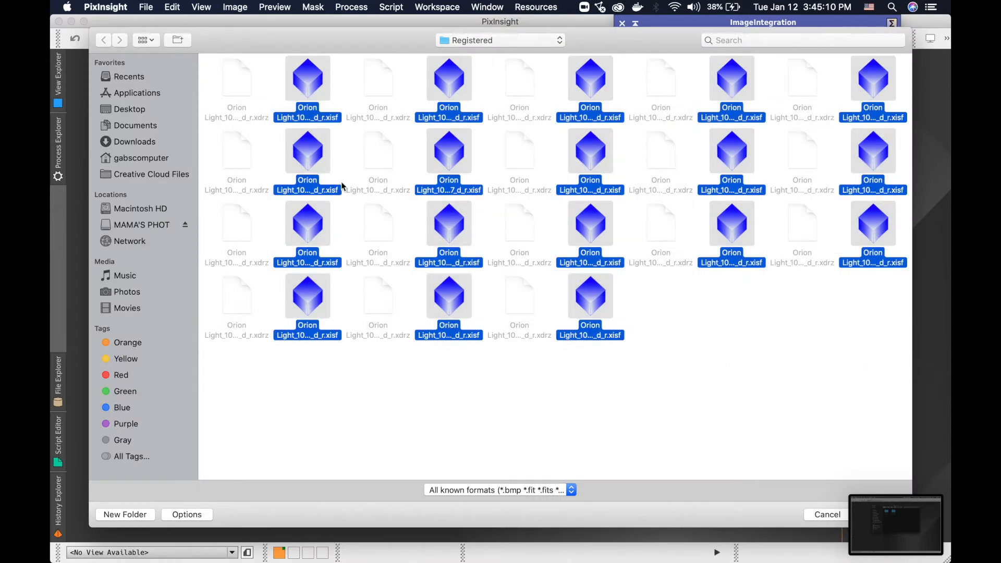
pyautogui.moveTo(641, 43); pyautogui.dragTo(580, 43)
pyautogui.click(815, 515)
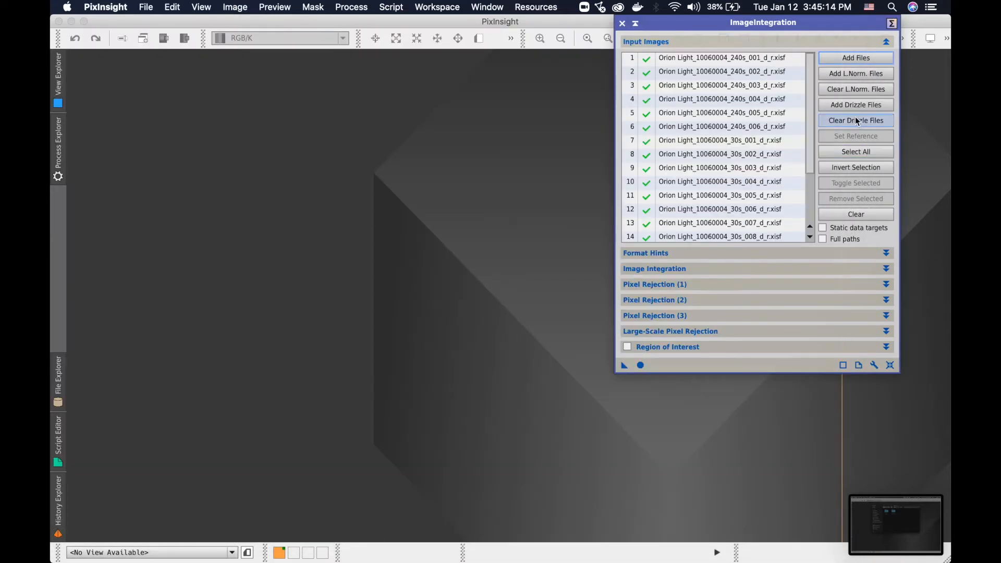
# - Add all the .xdrz drizzle files from the Registered folder to the input images
pyautogui.click(854, 107)
pyautogui.moveTo(775, 302); pyautogui.dragTo(228, 64)
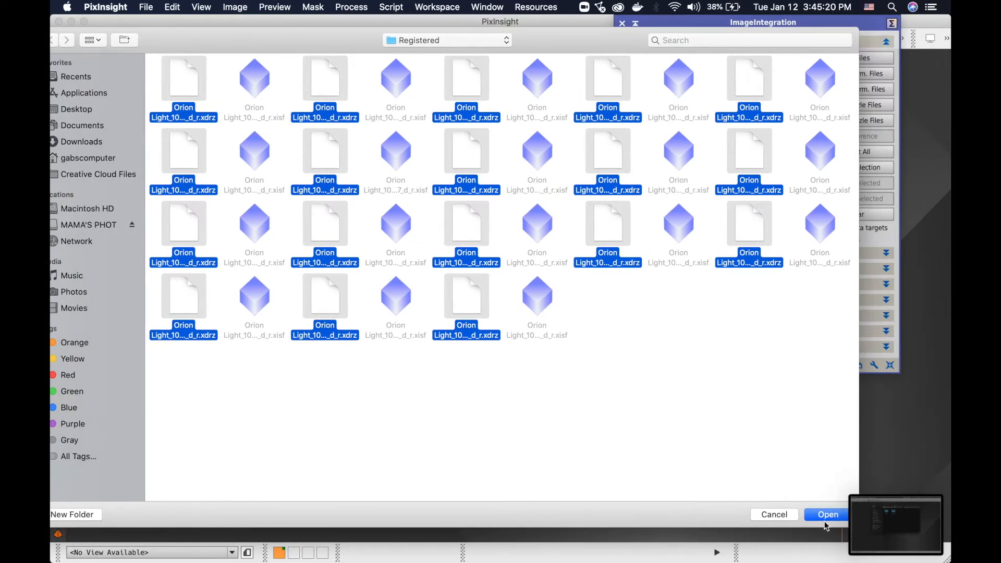
pyautogui.click(825, 515)
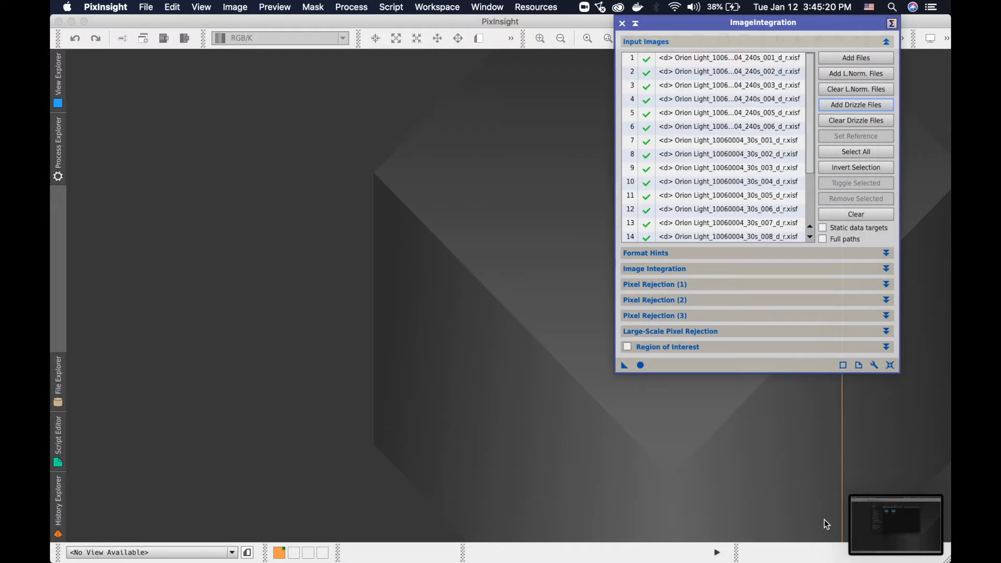
# - Review the Image Integration and Pixel Rejection settings, including the available rejection algorithms
pyautogui.click(885, 269)
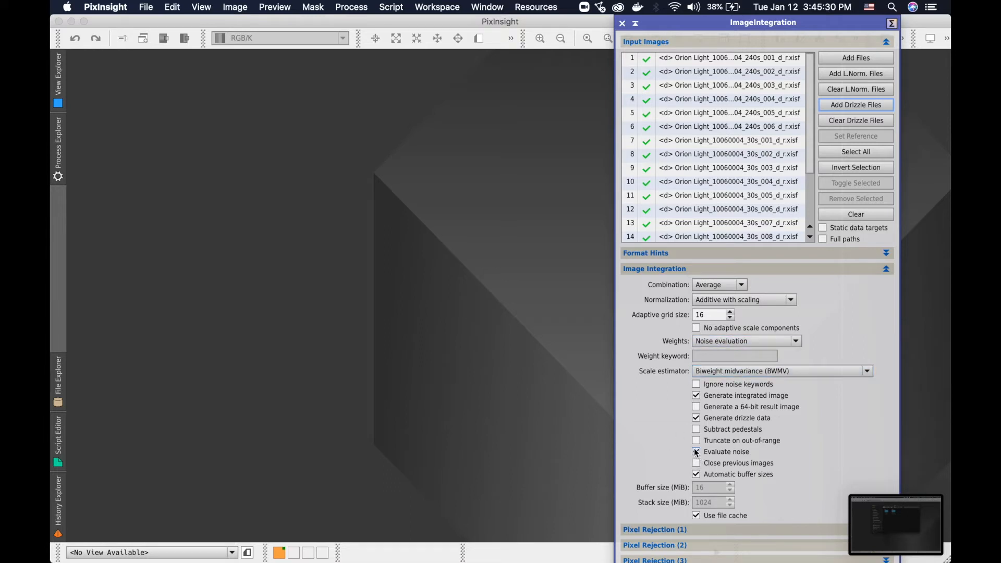
pyautogui.click(886, 269)
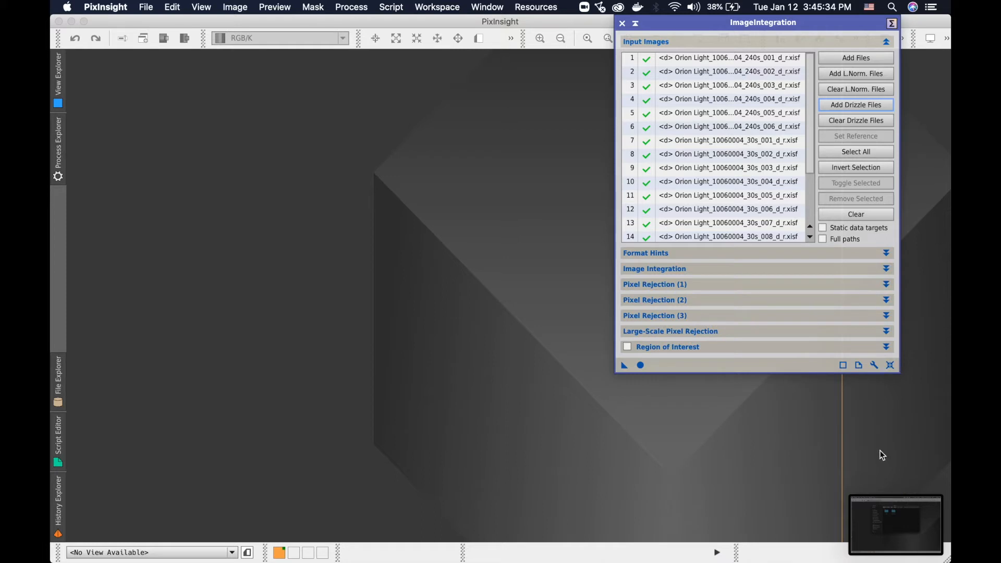
pyautogui.click(886, 300)
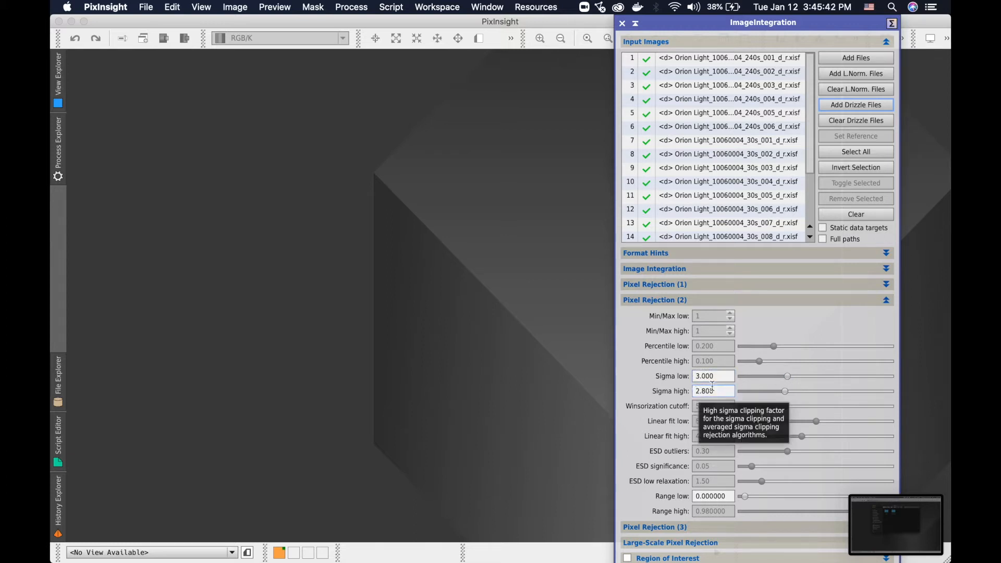
pyautogui.click(887, 300)
pyautogui.click(886, 315)
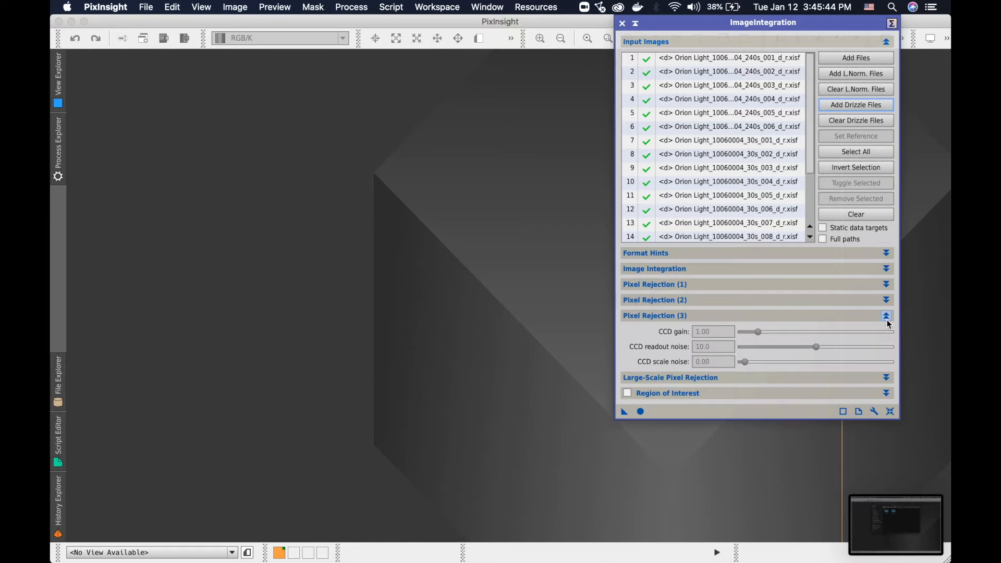
pyautogui.click(886, 314)
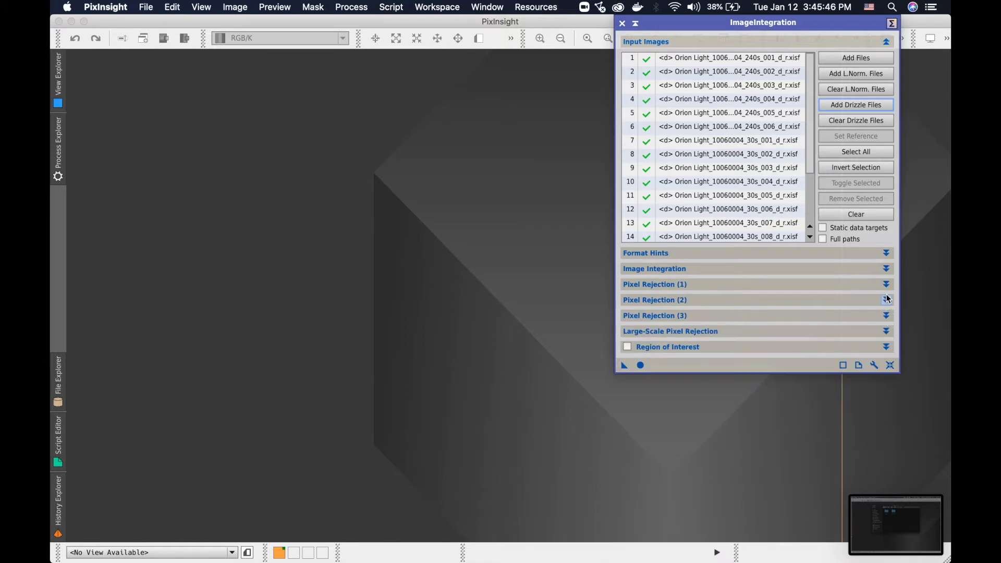
pyautogui.click(886, 284)
pyautogui.click(887, 286)
pyautogui.click(888, 286)
pyautogui.click(752, 299)
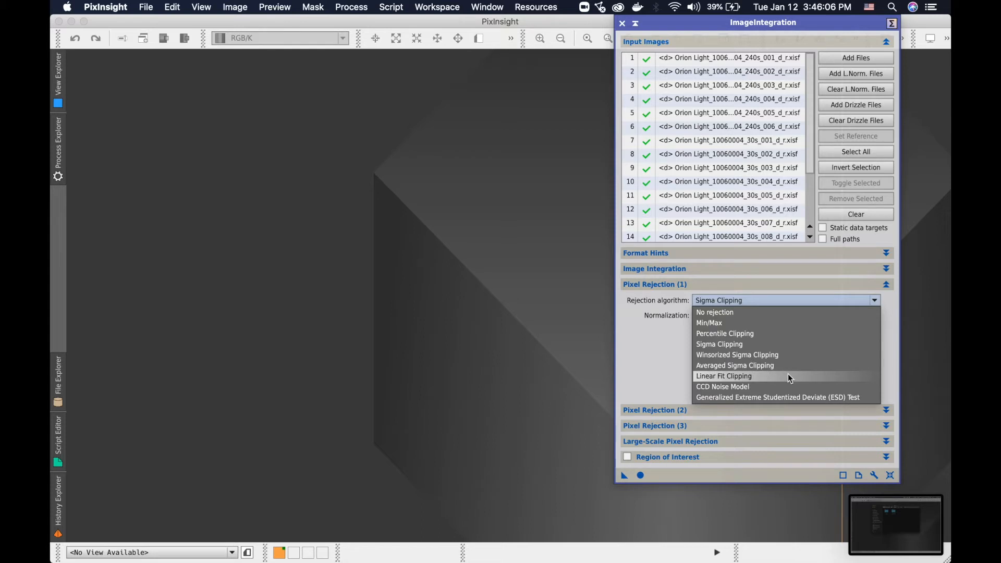
pyautogui.click(879, 301)
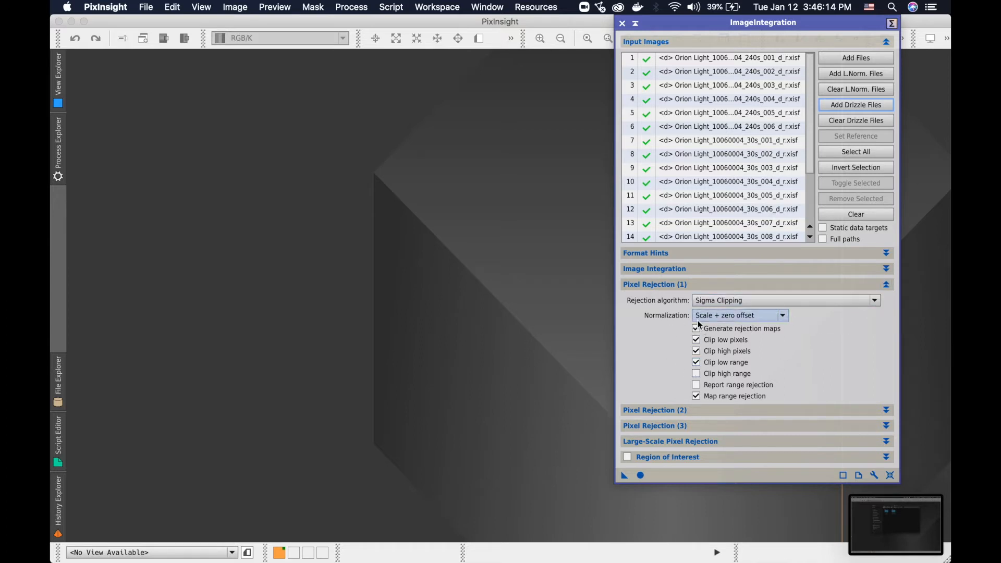
pyautogui.click(887, 285)
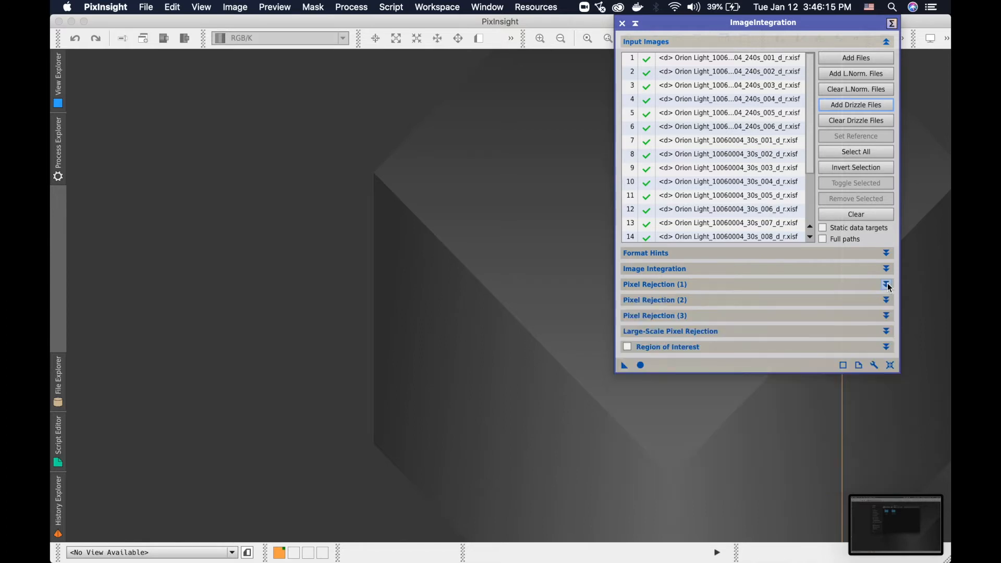
# - Run ImageIntegration on the input images and place the resulting integration image in front of the rejection map
pyautogui.click(641, 366)
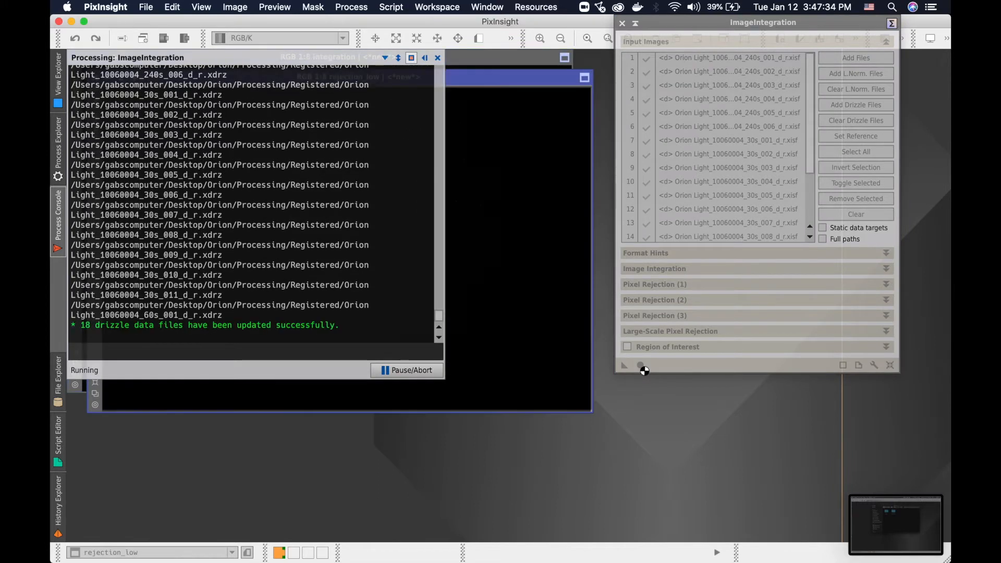
pyautogui.click(438, 57)
pyautogui.click(420, 58)
pyautogui.moveTo(397, 62); pyautogui.dragTo(436, 90)
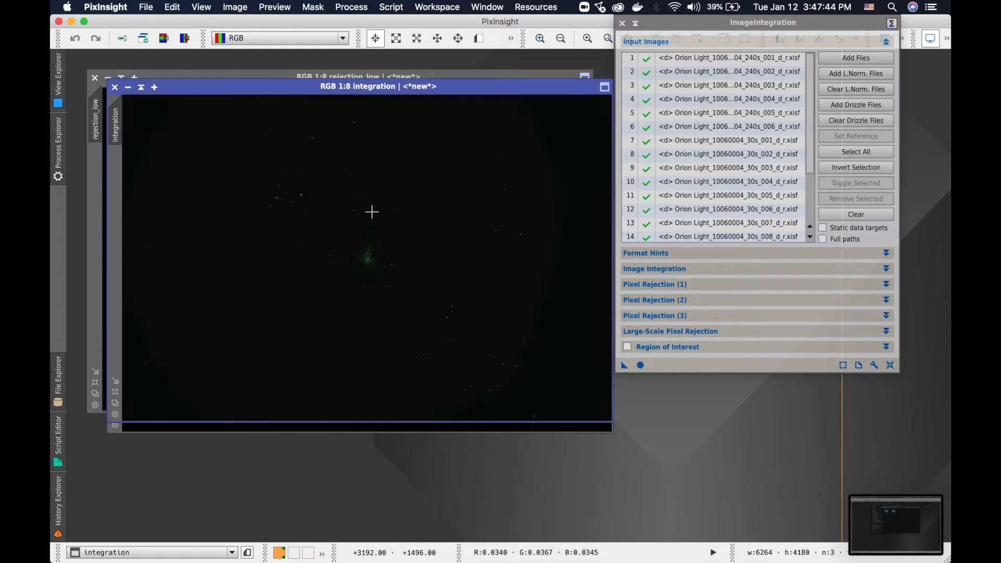
# - Apply an STF AutoStretch to the integration image and extract its R, G and B channels into separate images with ChannelExtraction
pyautogui.click(235, 8)
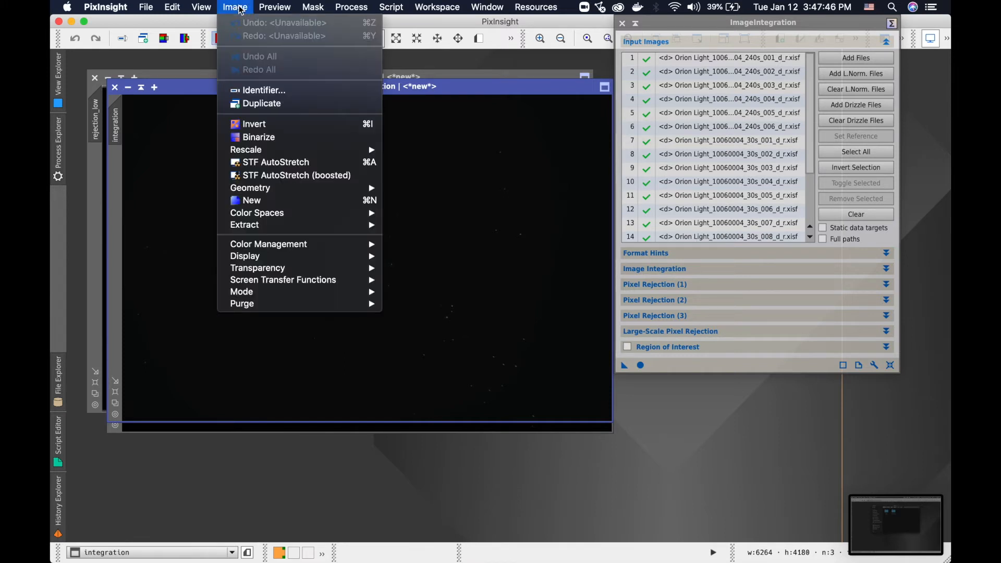
pyautogui.click(259, 161)
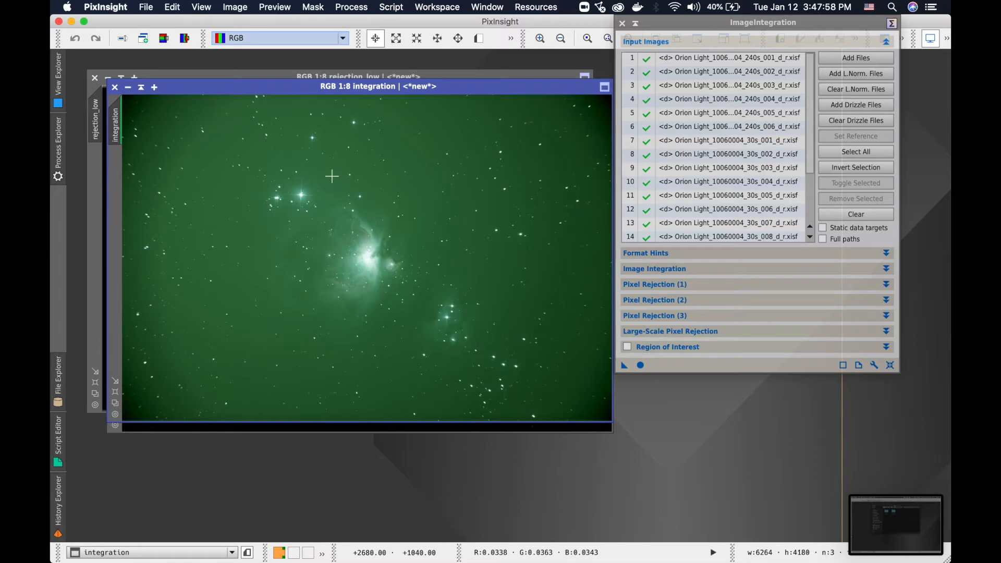
pyautogui.click(352, 7)
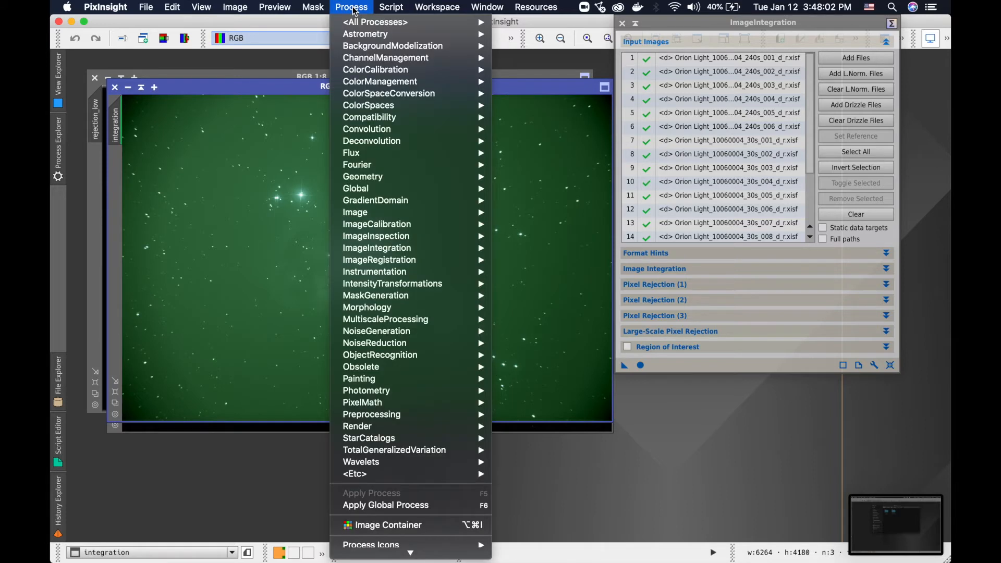
pyautogui.moveTo(423, 106)
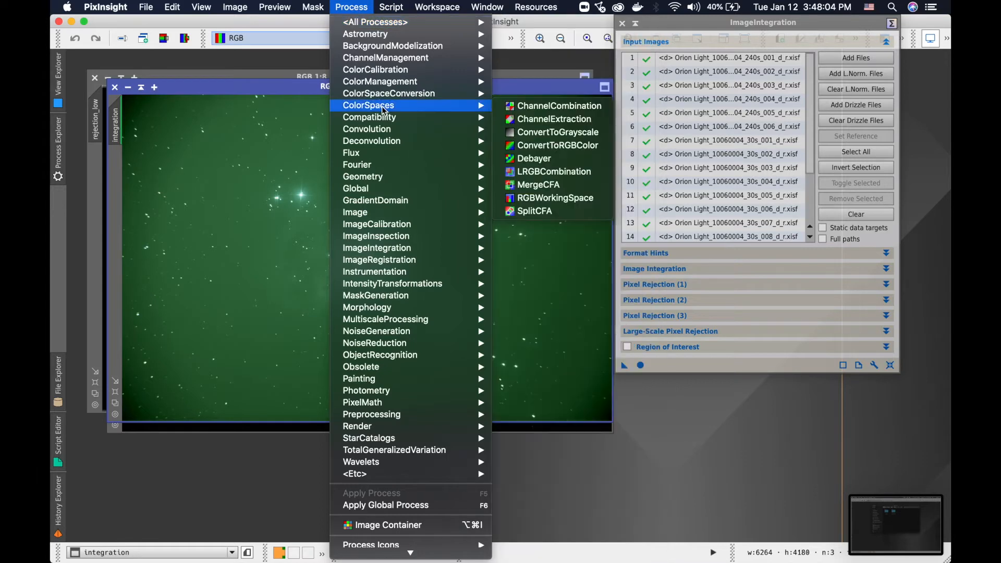
pyautogui.click(522, 120)
pyautogui.click(622, 22)
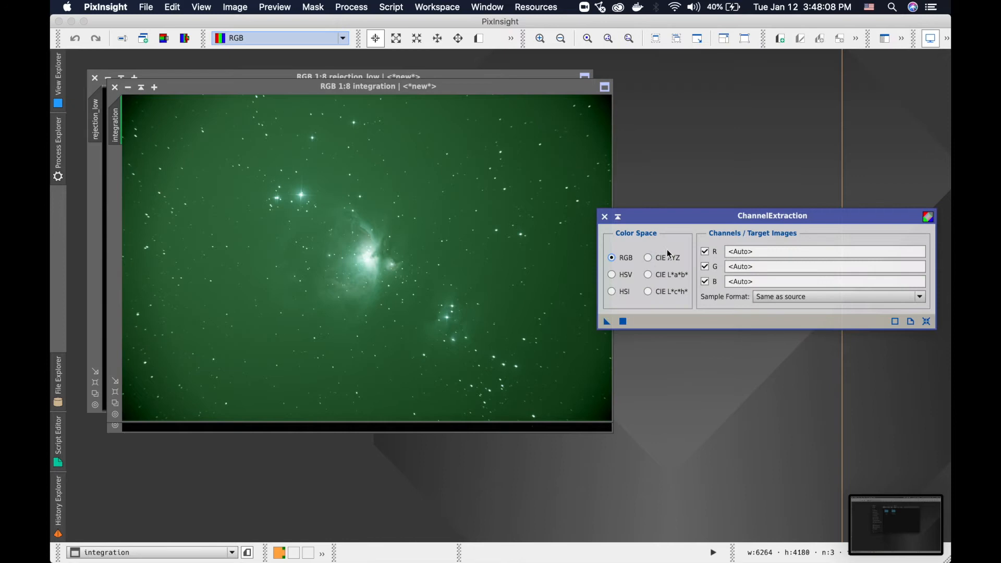
pyautogui.click(623, 321)
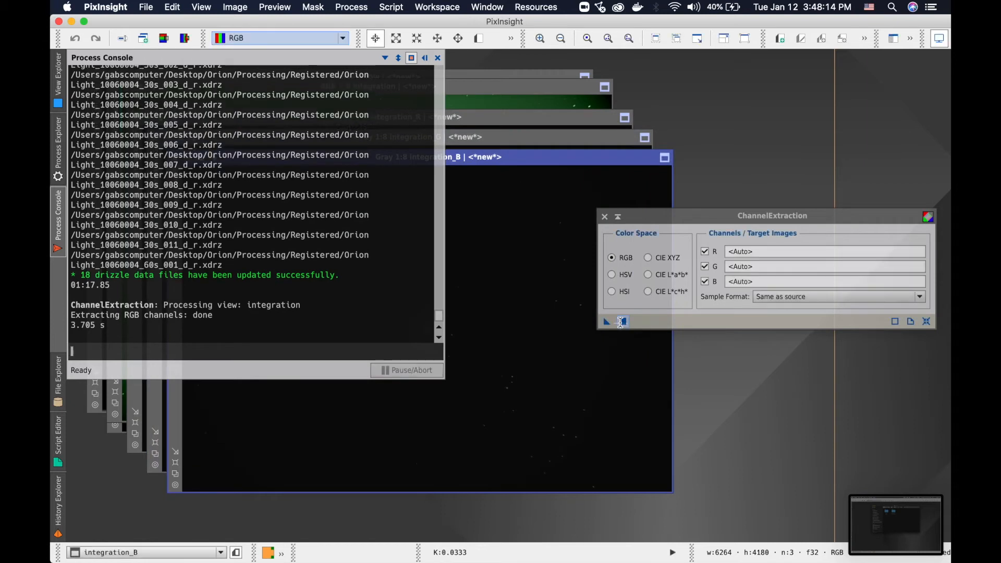
pyautogui.click(479, 39)
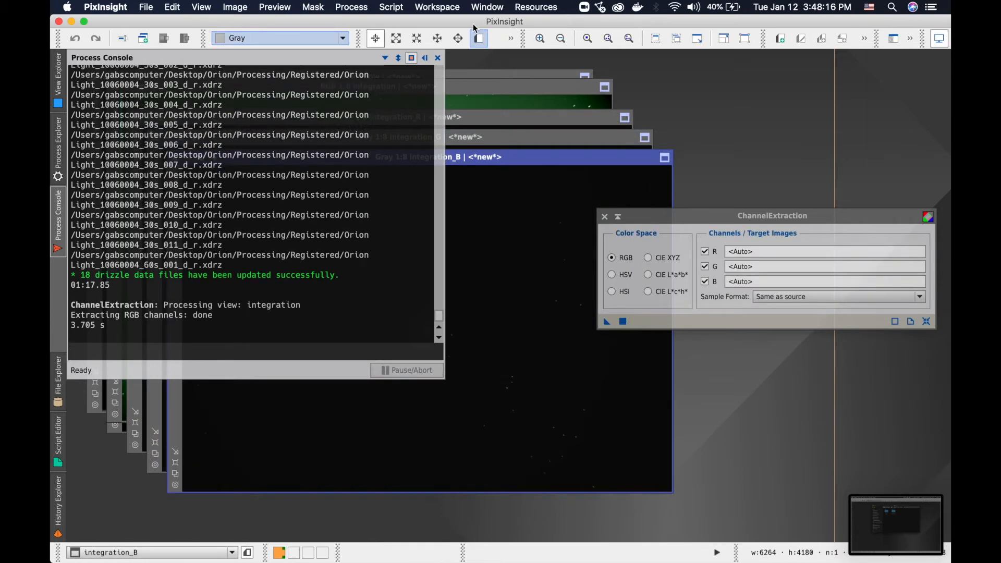
pyautogui.click(438, 58)
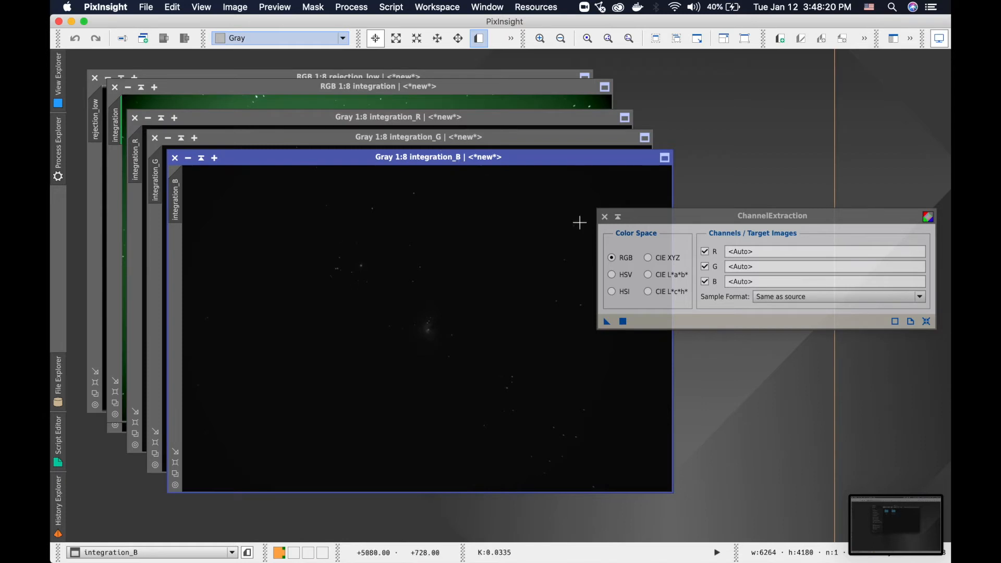
pyautogui.click(605, 217)
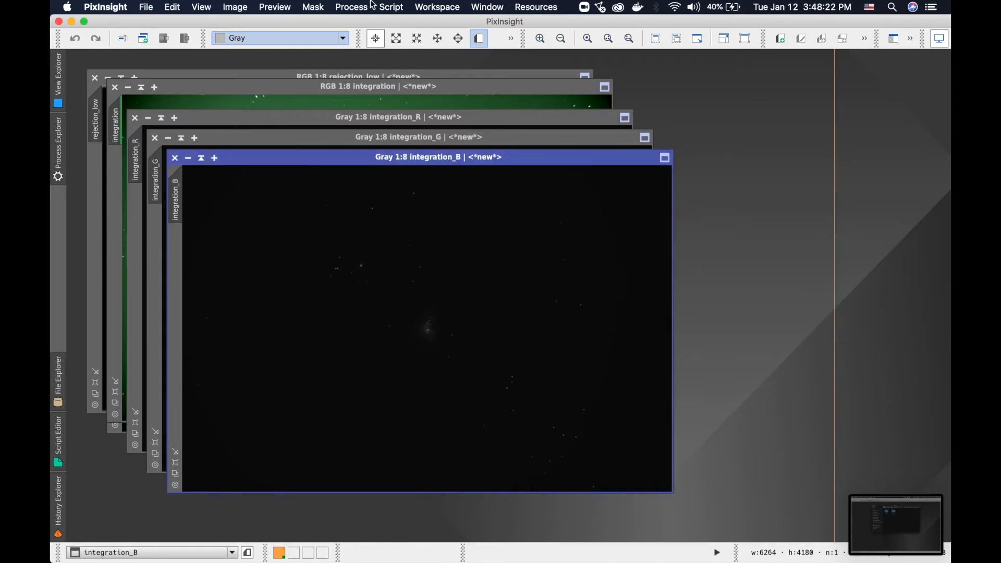
# - Examine the per-channel Statistics of the integration view, comparing the mean and median values of R, G and B
pyautogui.click(352, 8)
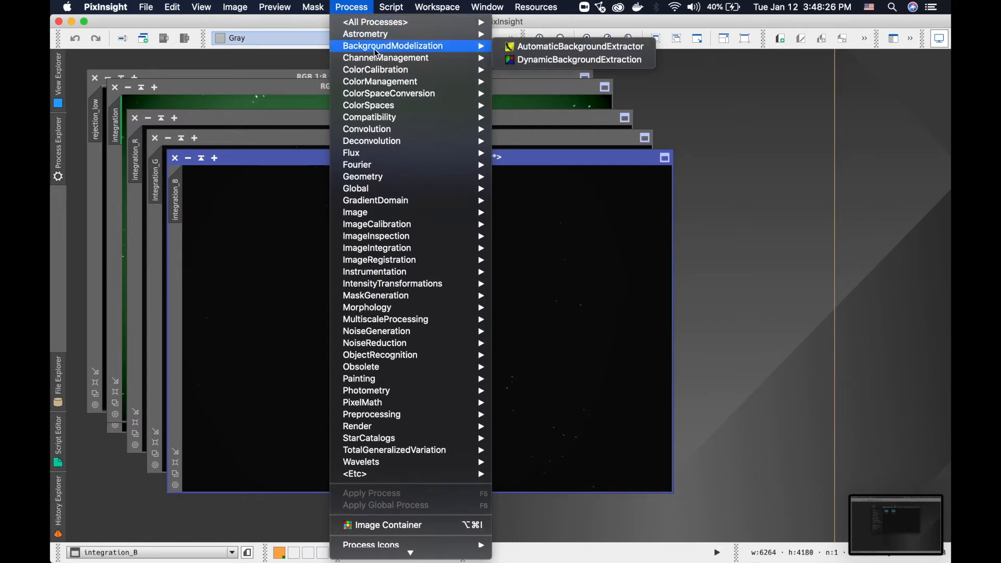
pyautogui.moveTo(448, 240)
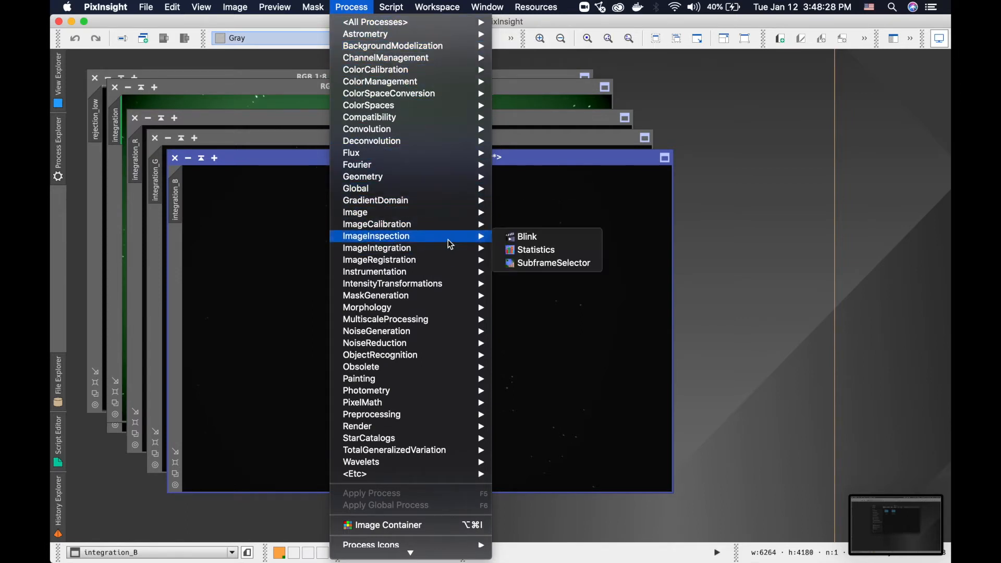
pyautogui.click(530, 250)
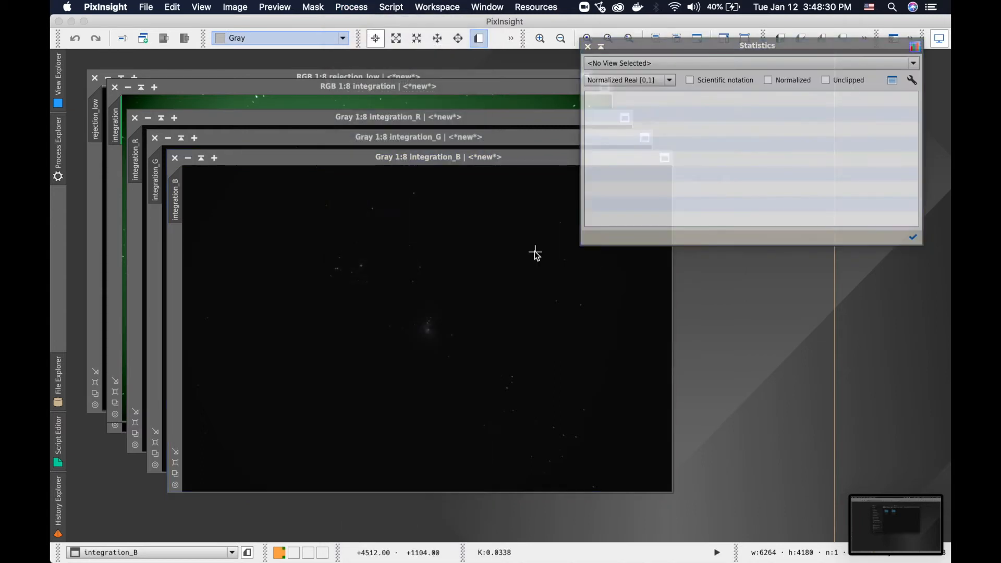
pyautogui.click(706, 64)
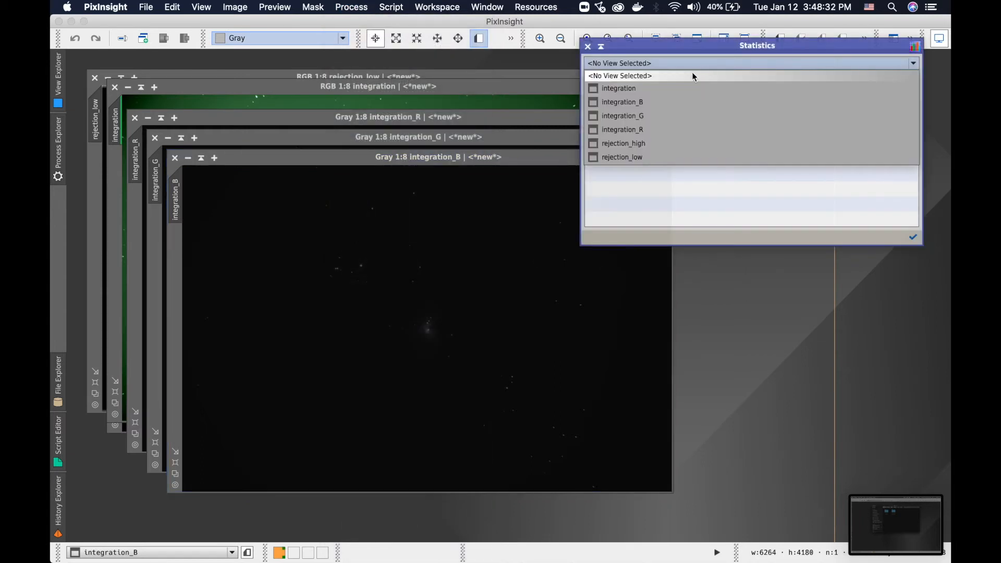
pyautogui.click(653, 88)
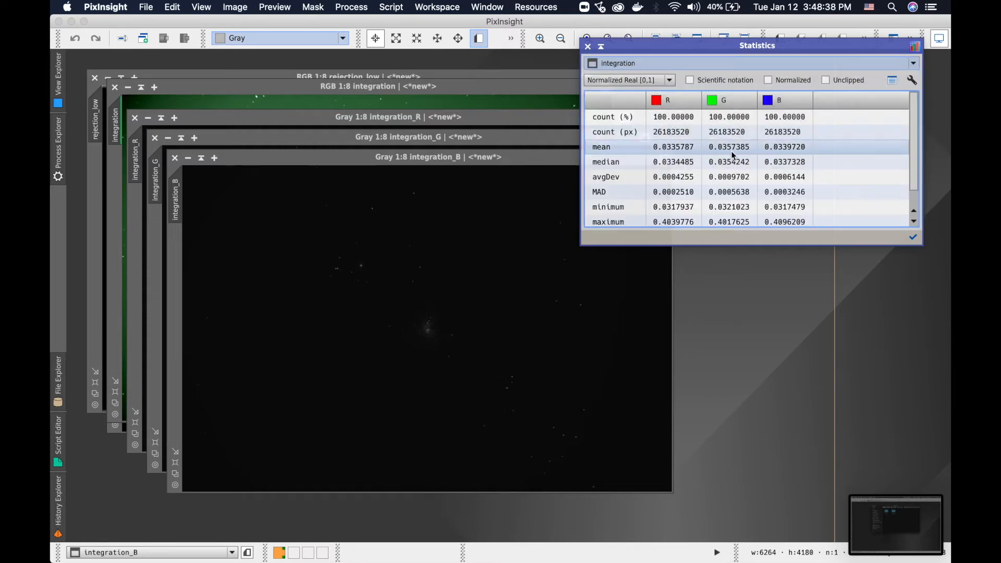
pyautogui.scroll(-1, 602, 166)
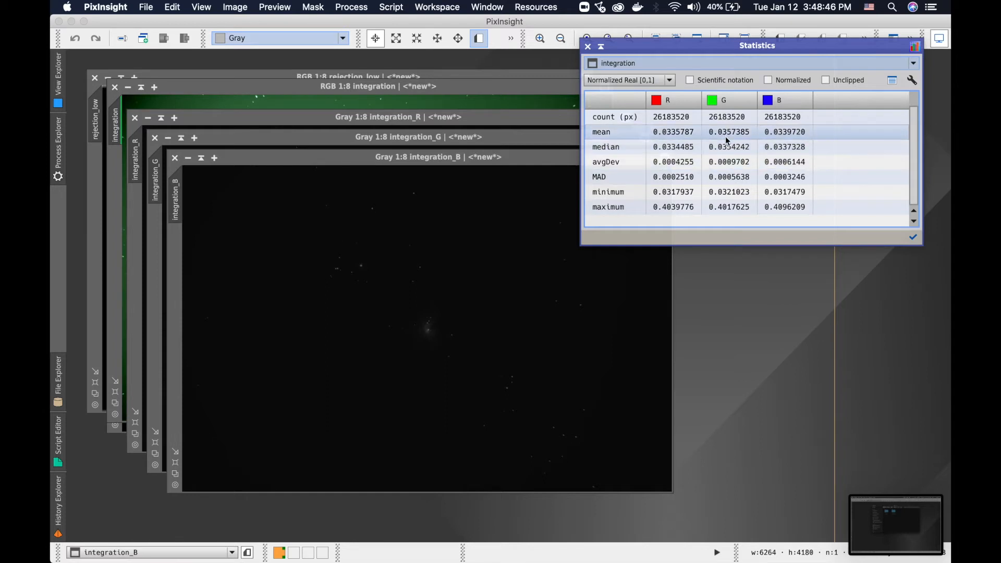
pyautogui.click(671, 147)
pyautogui.moveTo(644, 48); pyautogui.dragTo(681, 49)
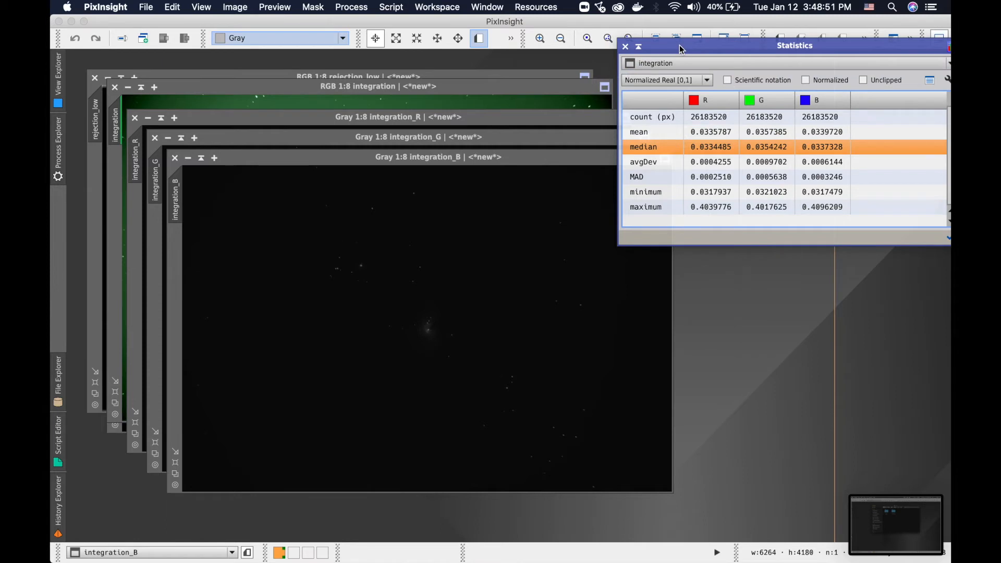
# - Set integration_R as the LinearFit reference image and apply the fit to integration_B
pyautogui.click(354, 8)
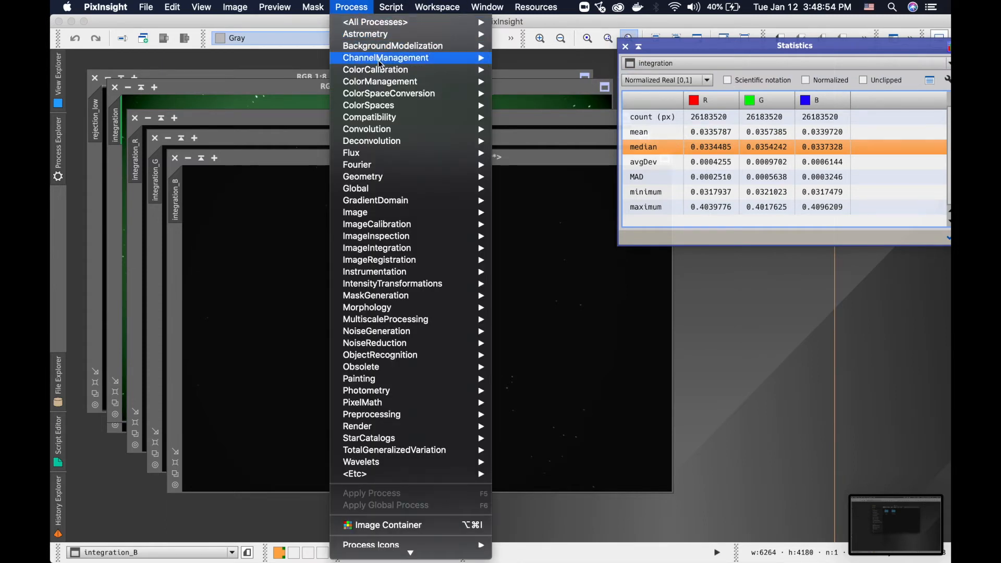
pyautogui.moveTo(441, 70)
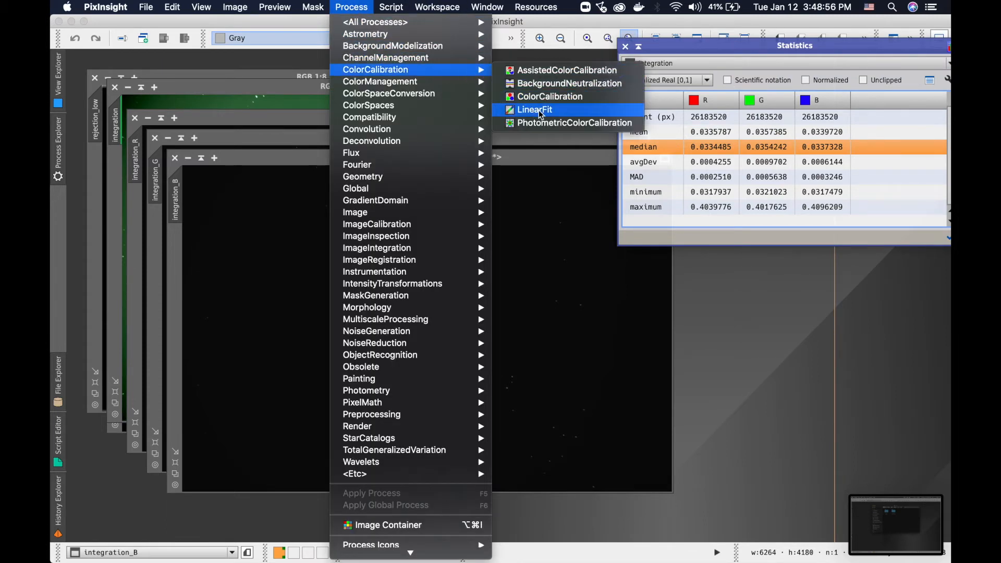
pyautogui.click(562, 114)
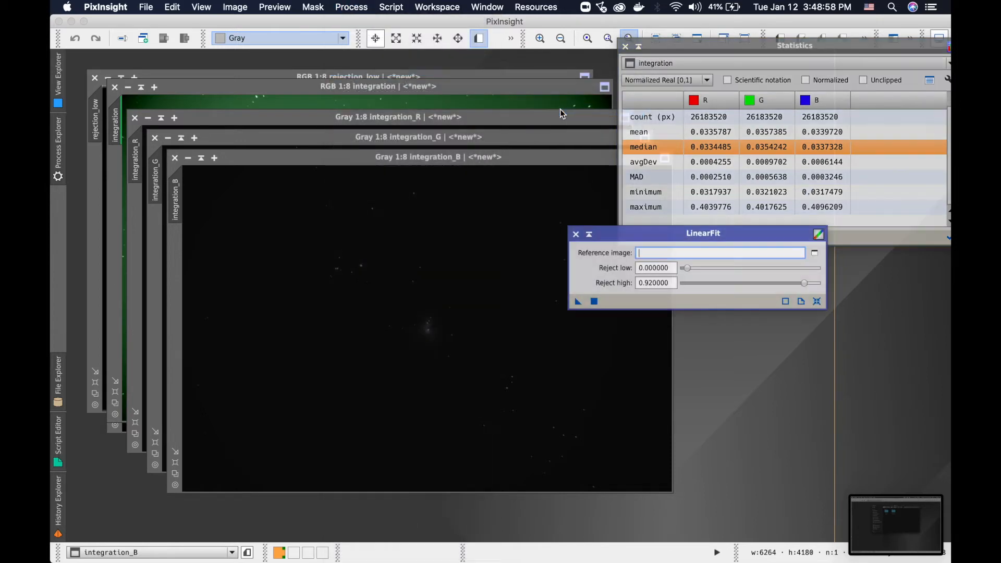
pyautogui.click(815, 253)
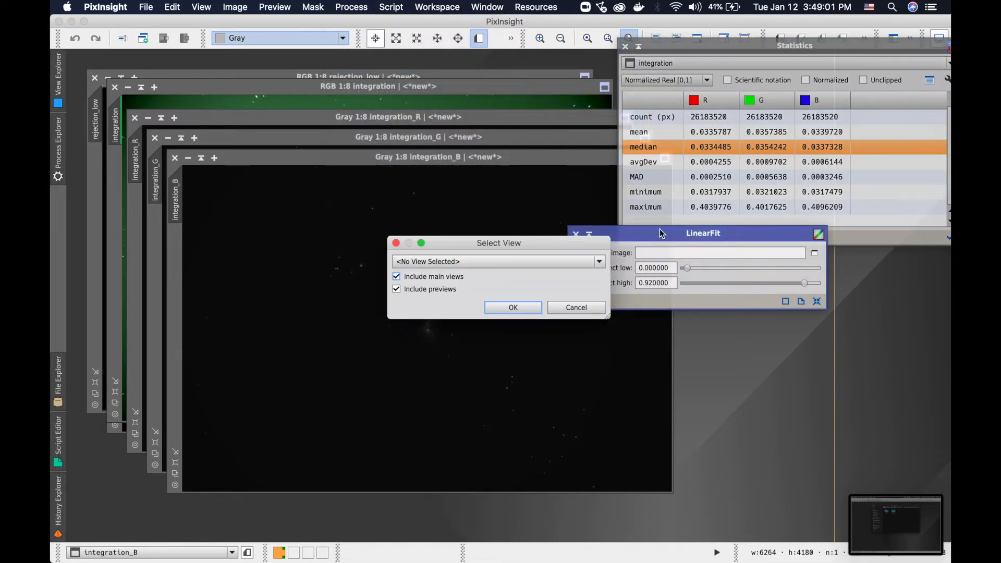
pyautogui.click(600, 261)
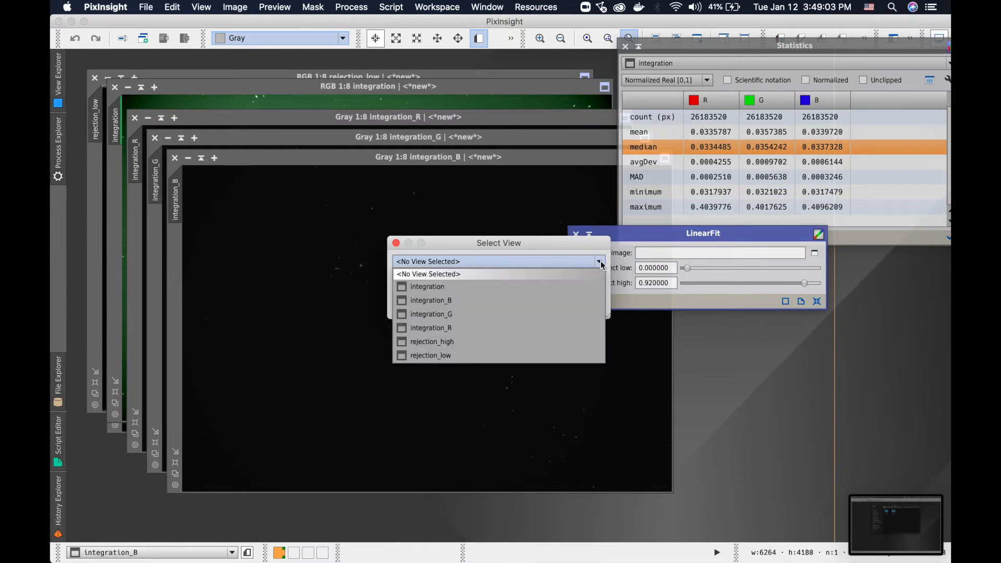
pyautogui.click(450, 330)
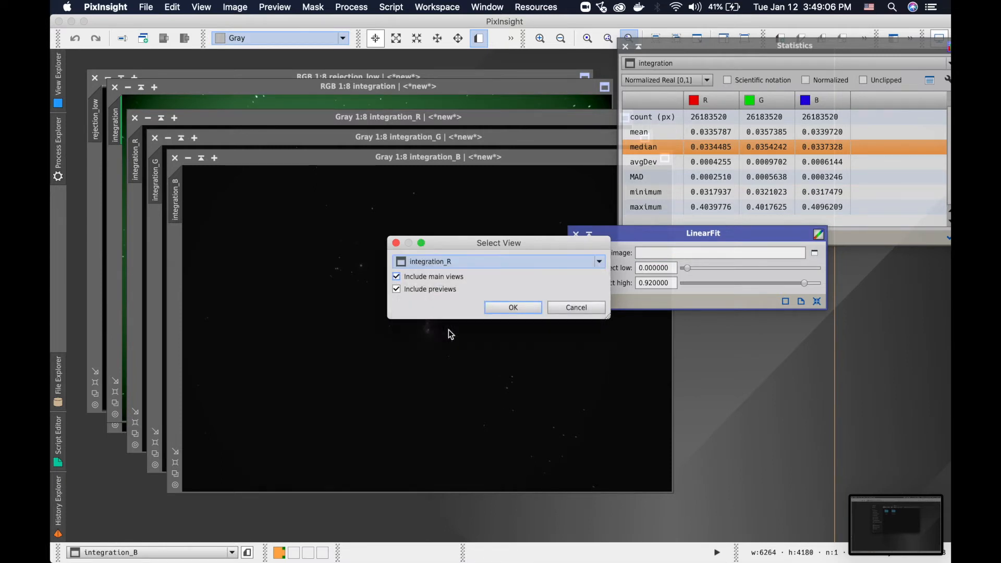
pyautogui.click(513, 307)
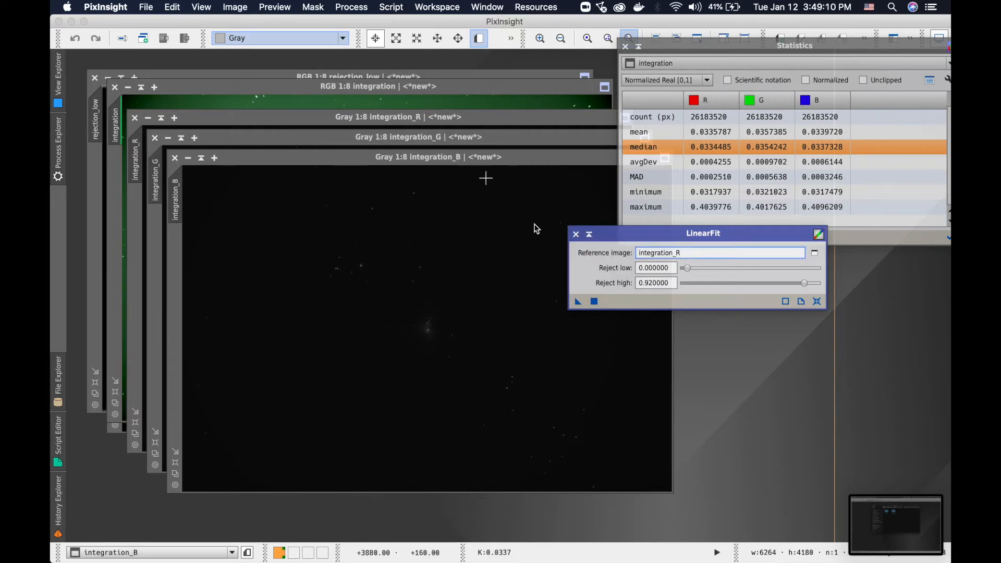
pyautogui.click(578, 302)
pyautogui.moveTo(499, 271); pyautogui.dragTo(461, 295)
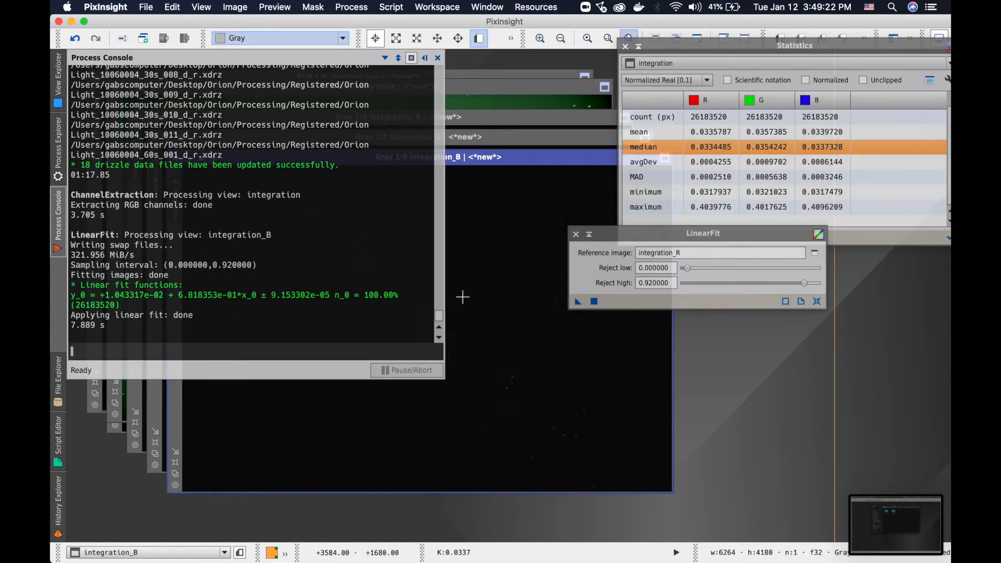
# - Apply the same LinearFit, referenced to integration_R, to integration_G, and close the LinearFit and Statistics windows
pyautogui.click(462, 136)
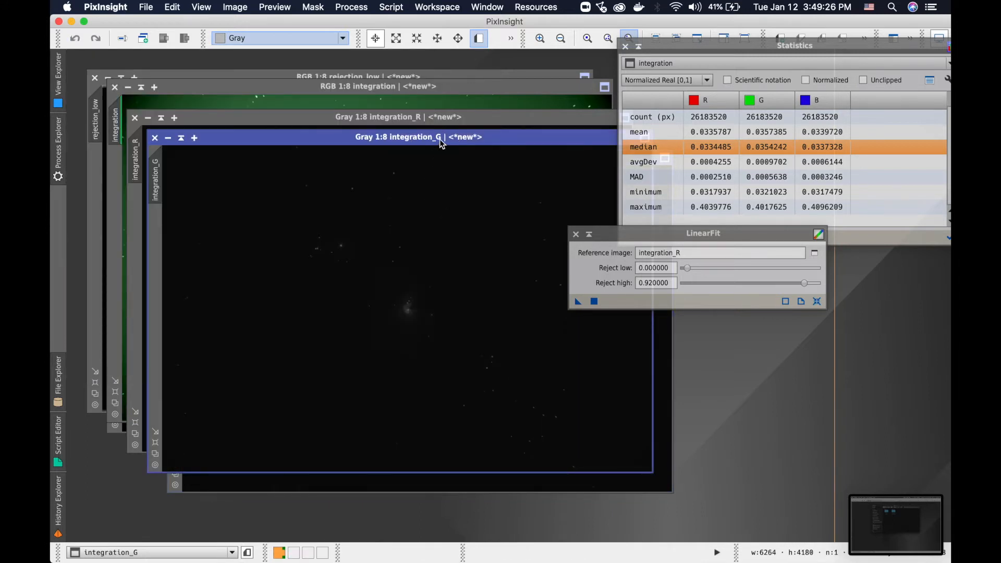
pyautogui.moveTo(578, 302); pyautogui.dragTo(467, 298)
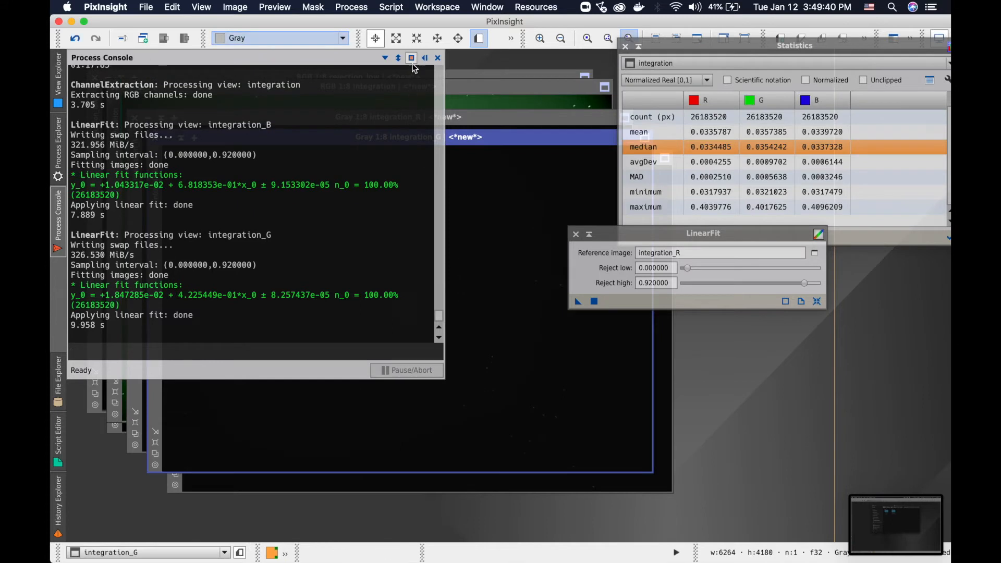
pyautogui.click(437, 57)
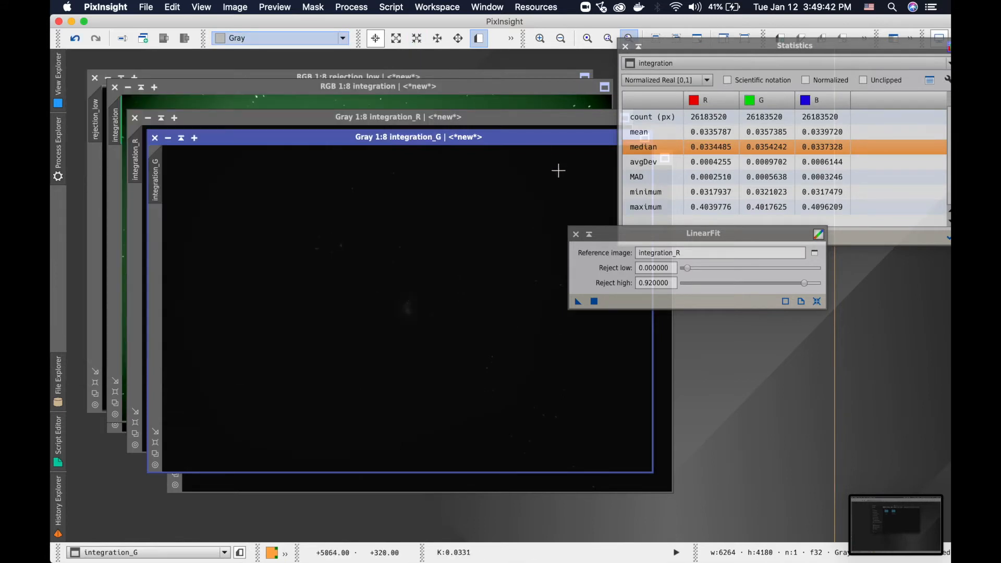
pyautogui.click(576, 234)
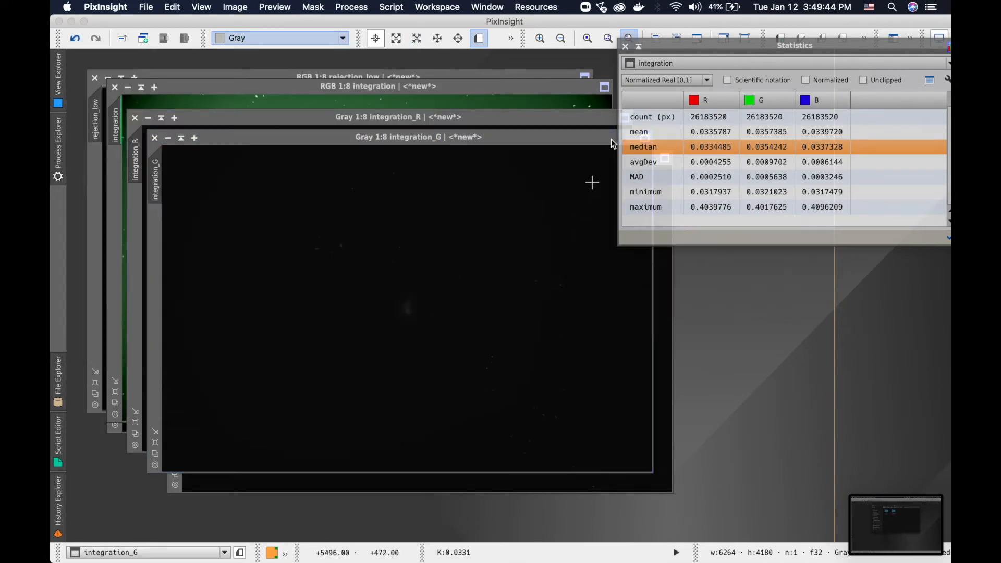
pyautogui.click(625, 45)
# - Set up ChannelCombination in RGB color space with integration_R, integration_G and integration_B as the R, G and B source images
pyautogui.click(351, 7)
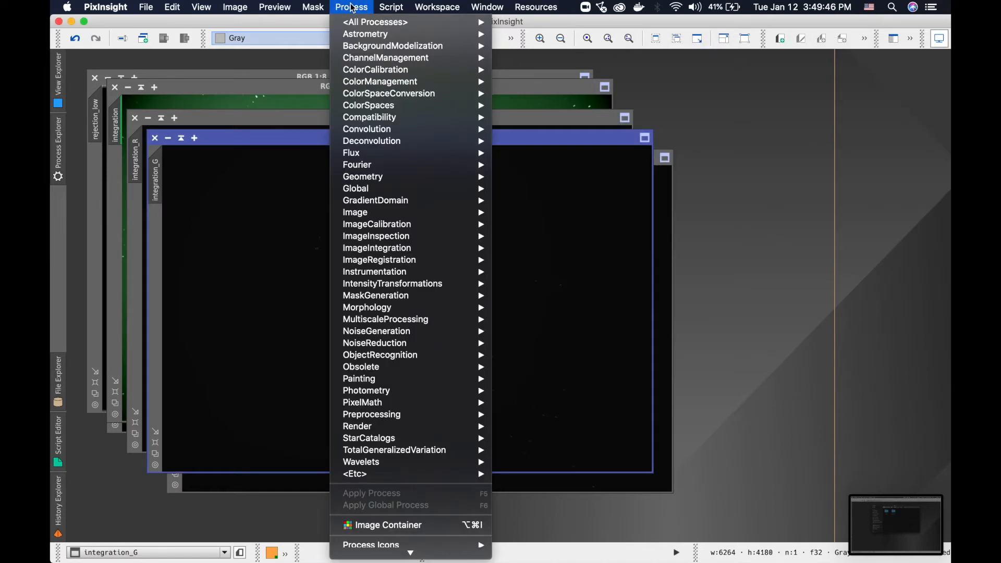
pyautogui.moveTo(449, 105)
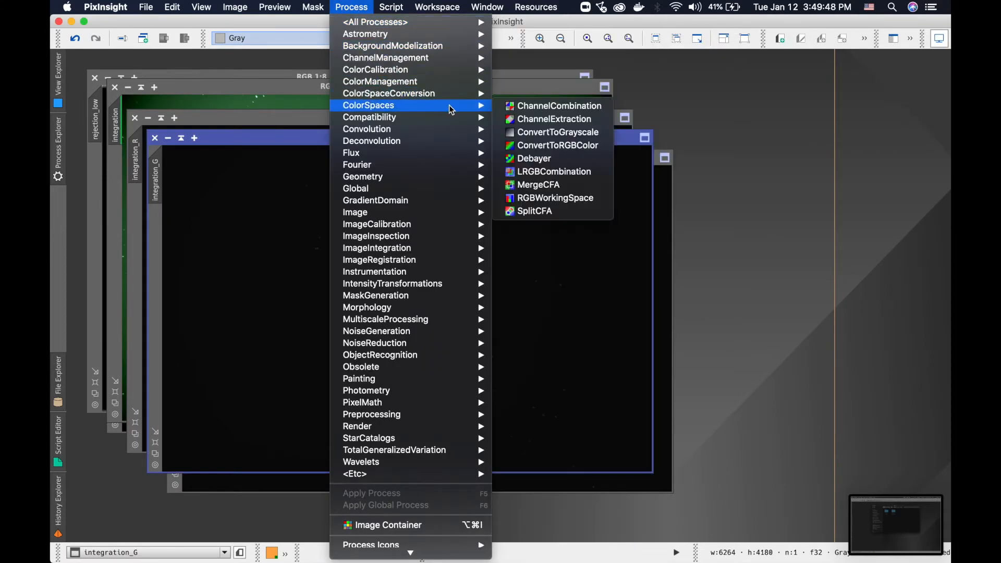
pyautogui.click(570, 108)
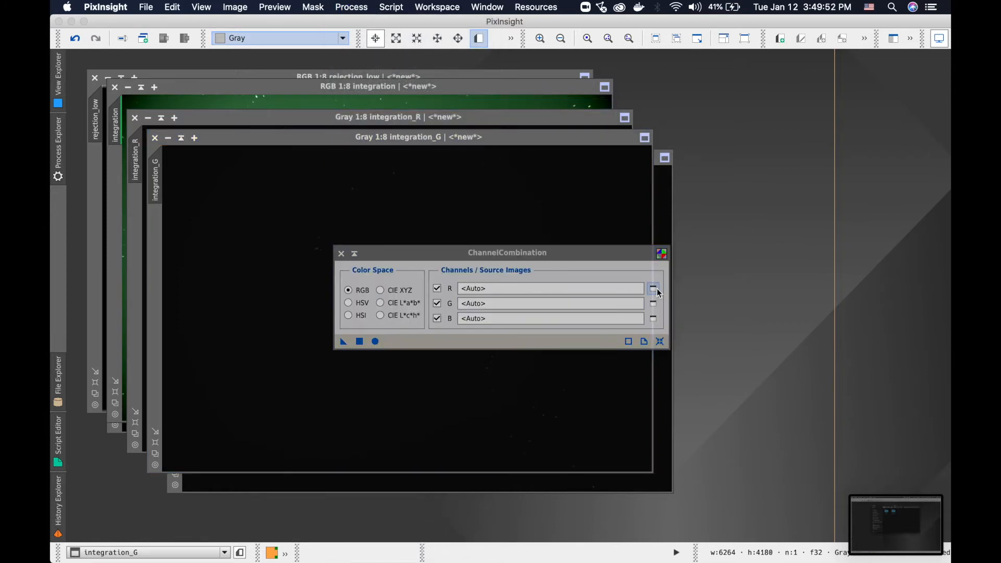
pyautogui.click(657, 290)
pyautogui.click(515, 293)
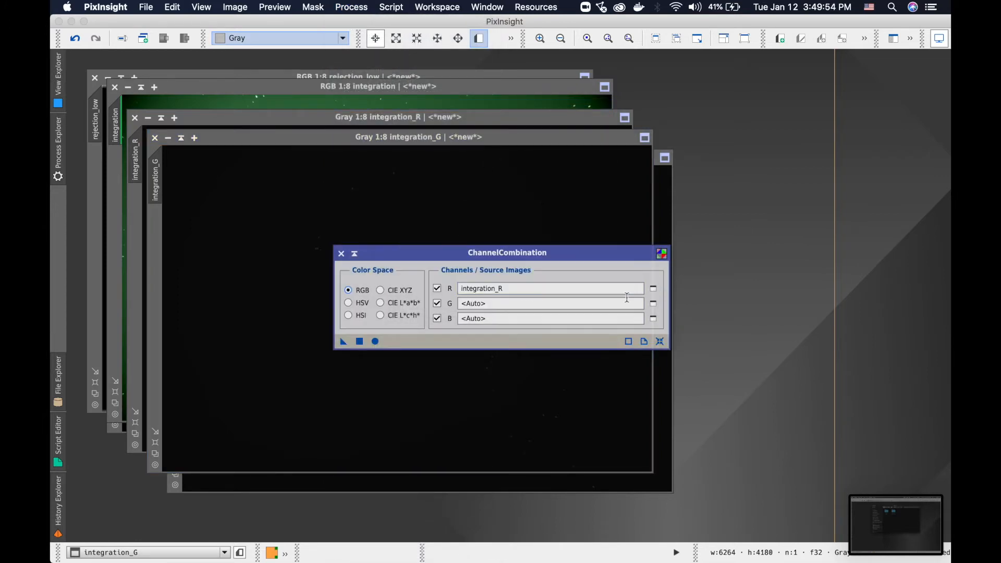
pyautogui.click(655, 307)
pyautogui.click(515, 293)
pyautogui.click(653, 320)
pyautogui.click(516, 292)
# - Run the ChannelCombination globally to create a new RGB image and apply an STF AutoStretch to it
pyautogui.click(376, 344)
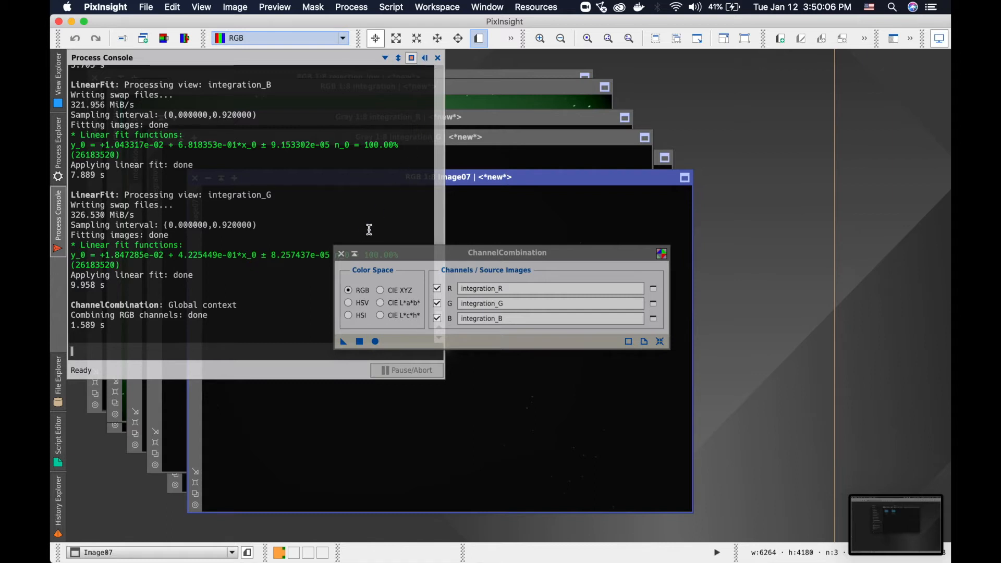
pyautogui.click(341, 254)
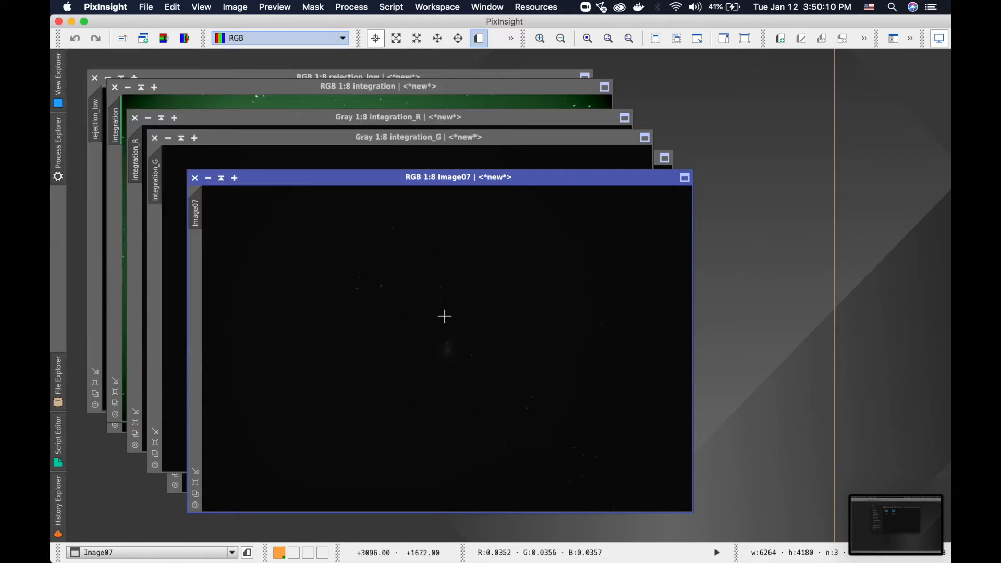
pyautogui.press('super+a')
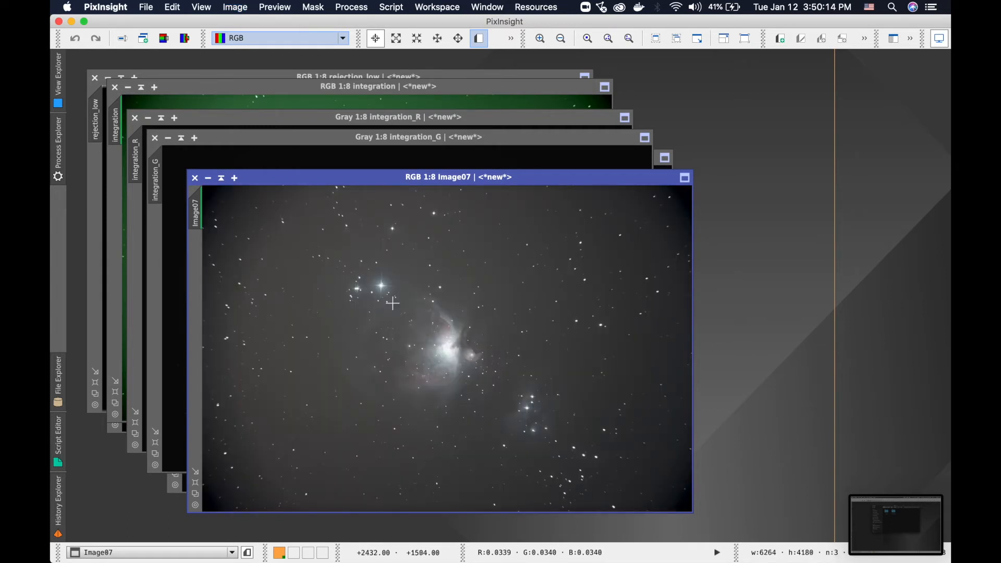
# - Close the integration_G, integration_B and integration_R images without saving them
pyautogui.click(155, 138)
pyautogui.click(544, 310)
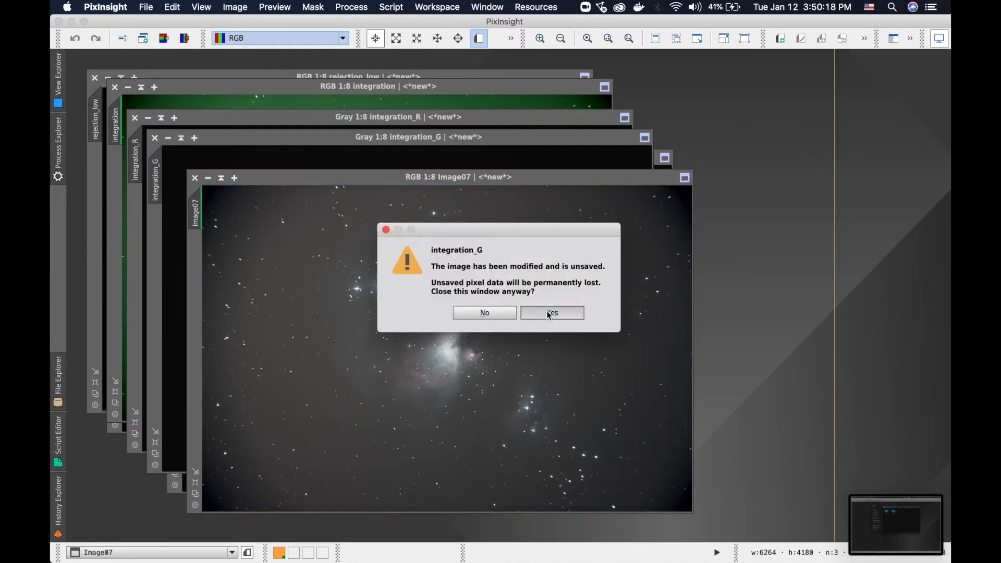
pyautogui.click(175, 159)
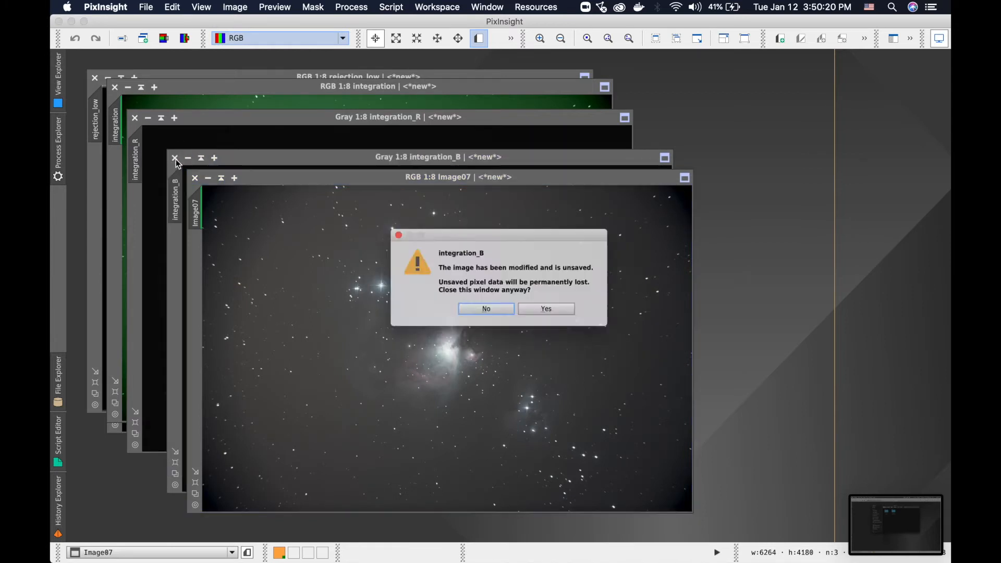
pyautogui.click(544, 310)
pyautogui.click(134, 118)
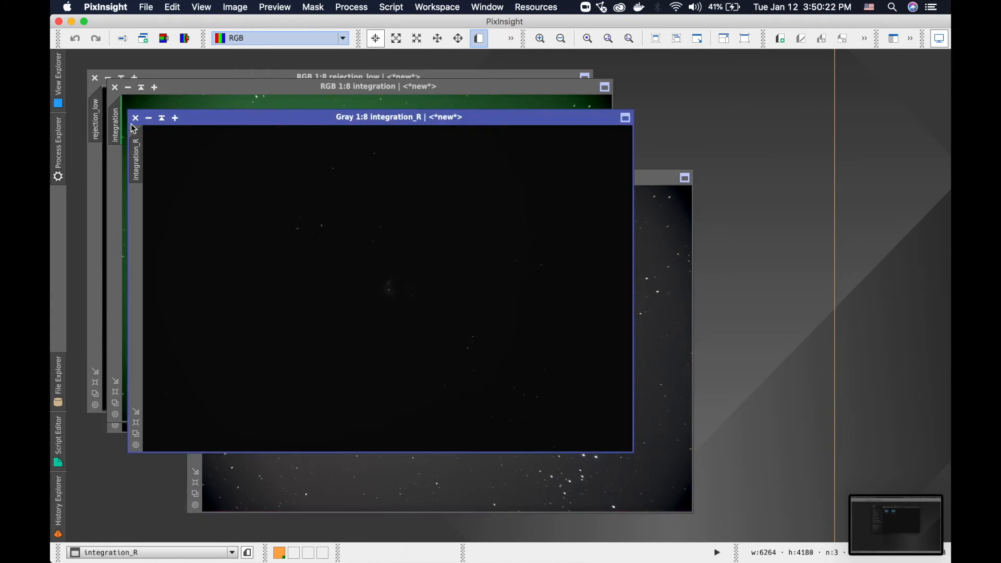
# - Minimize the integration image, close rejection_low, and move Image07 and the integration icon apart in the workspace
pyautogui.click(127, 87)
pyautogui.click(115, 98)
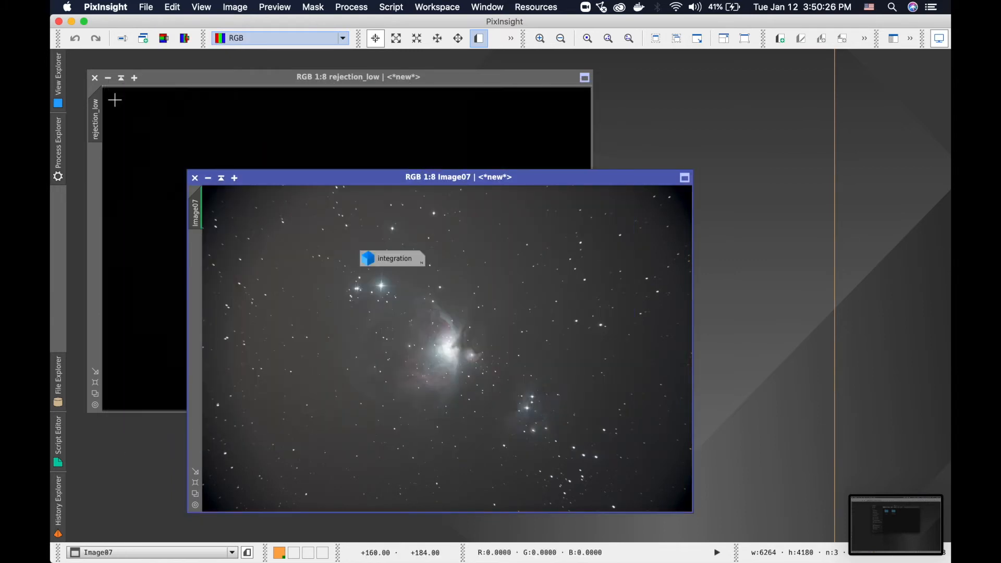
pyautogui.click(95, 78)
pyautogui.moveTo(431, 179); pyautogui.dragTo(372, 92)
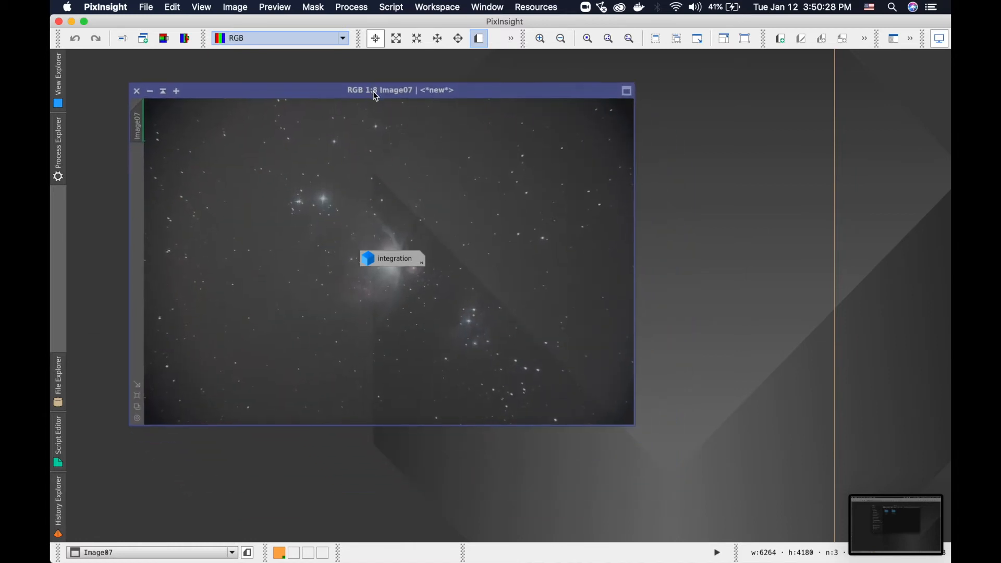
pyautogui.moveTo(412, 268); pyautogui.dragTo(799, 66)
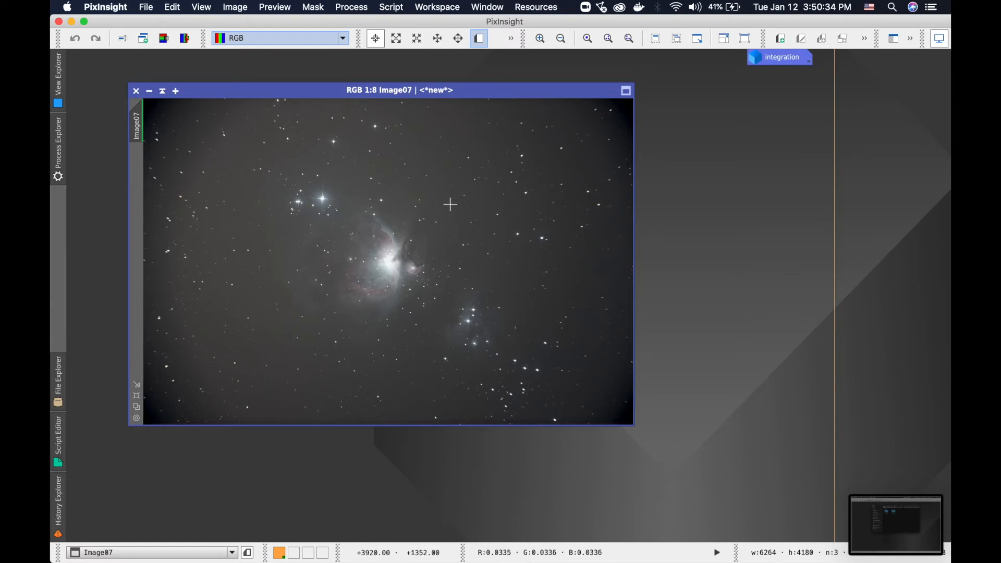
# - Open AutomaticBackgroundExtractor and set its target image correction to Subtraction
pyautogui.click(275, 7)
pyautogui.moveTo(368, 5)
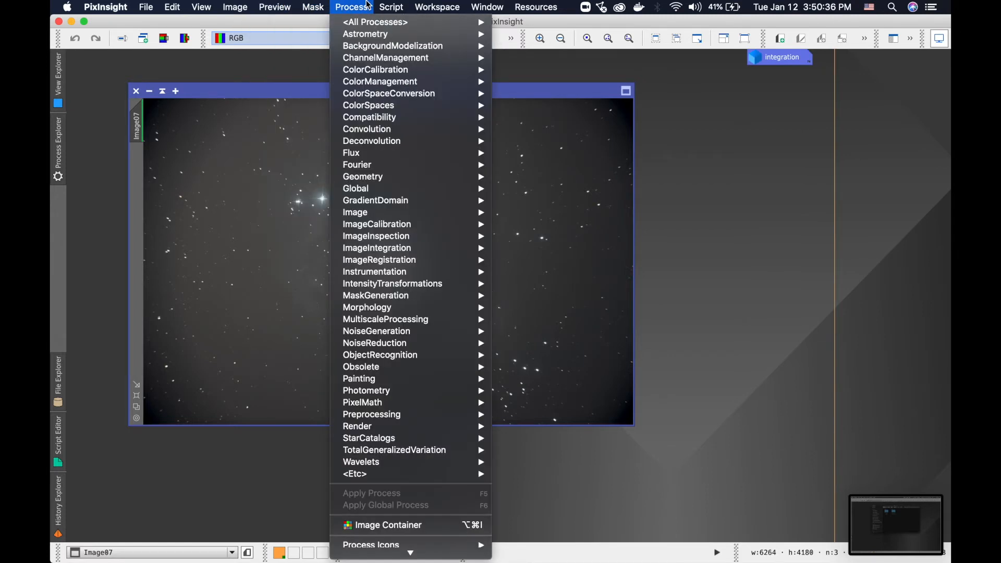
pyautogui.moveTo(379, 48)
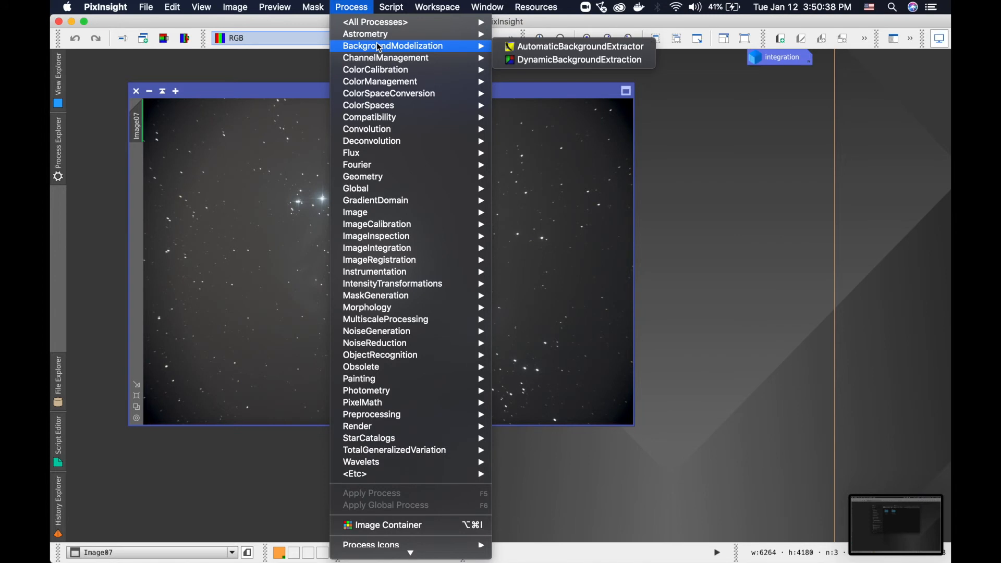
pyautogui.click(575, 55)
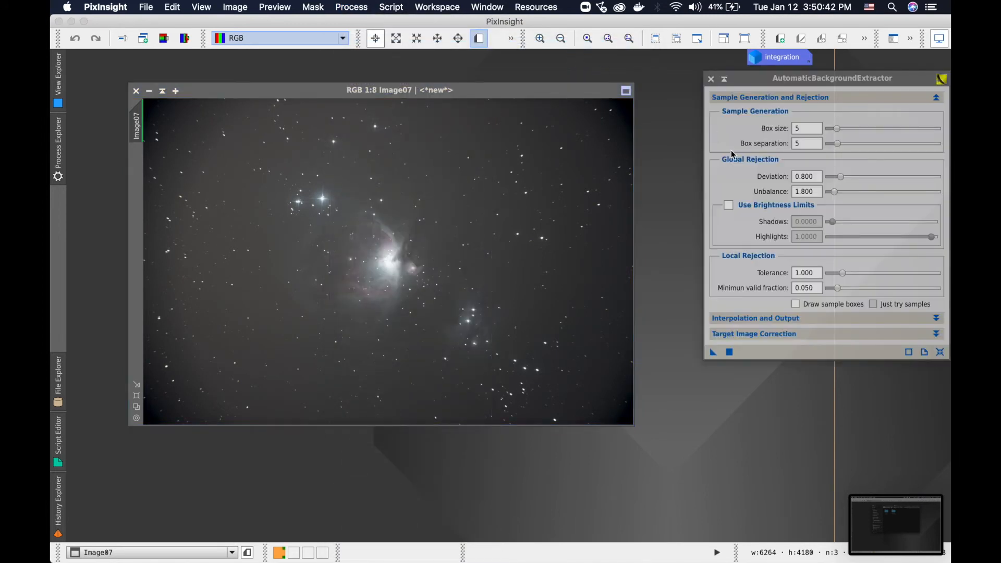
pyautogui.moveTo(775, 84); pyautogui.dragTo(730, 84)
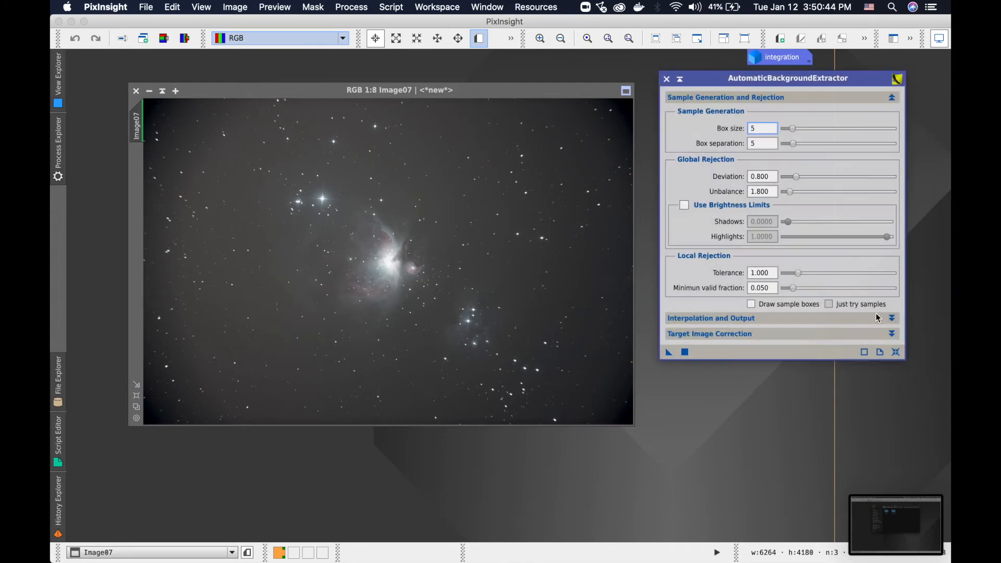
pyautogui.click(893, 334)
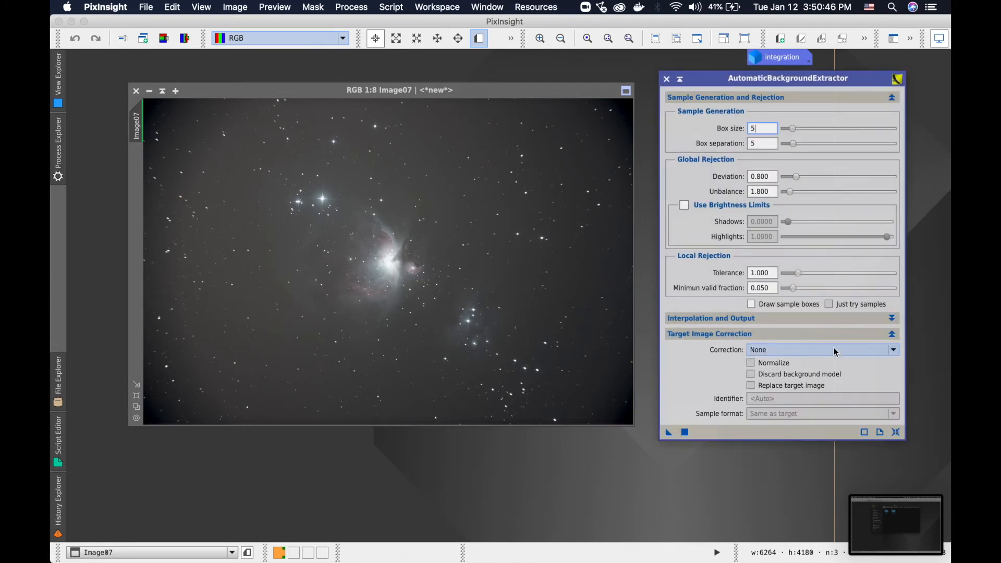
pyautogui.click(796, 350)
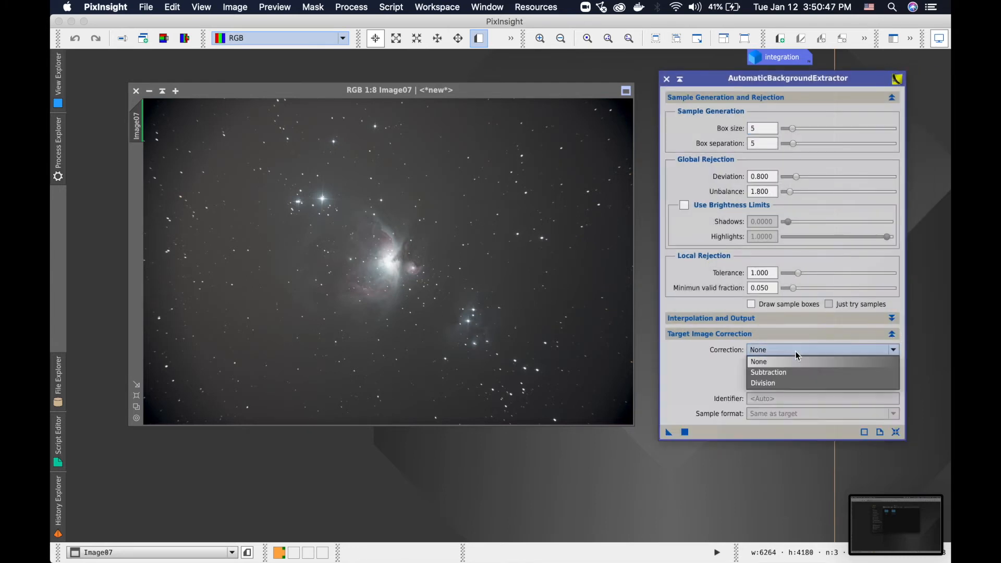
pyautogui.click(776, 373)
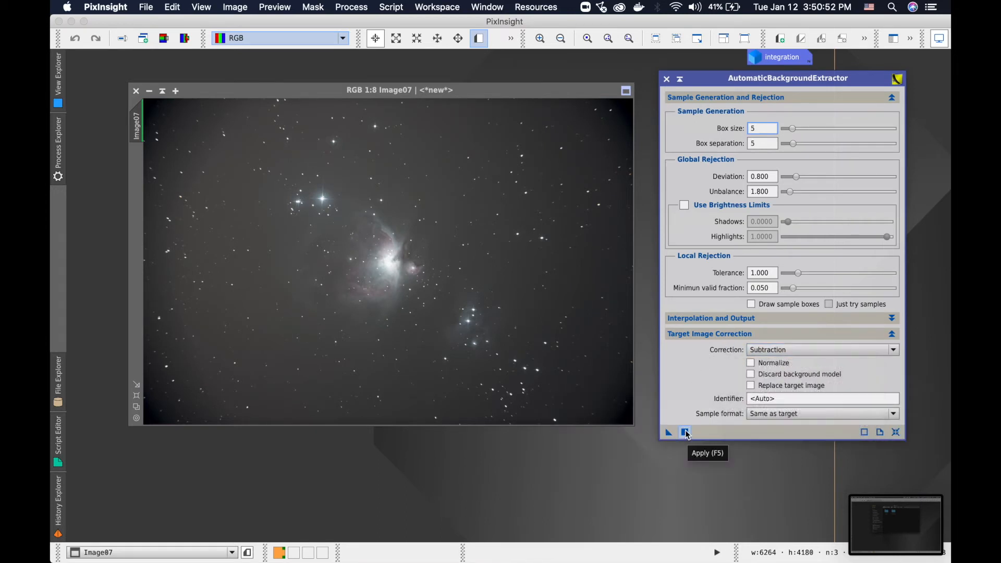
# - Run AutomaticBackgroundExtractor on Image07 with Normalize off and apply an STF AutoStretch to the corrected image
pyautogui.click(750, 364)
pyautogui.click(686, 432)
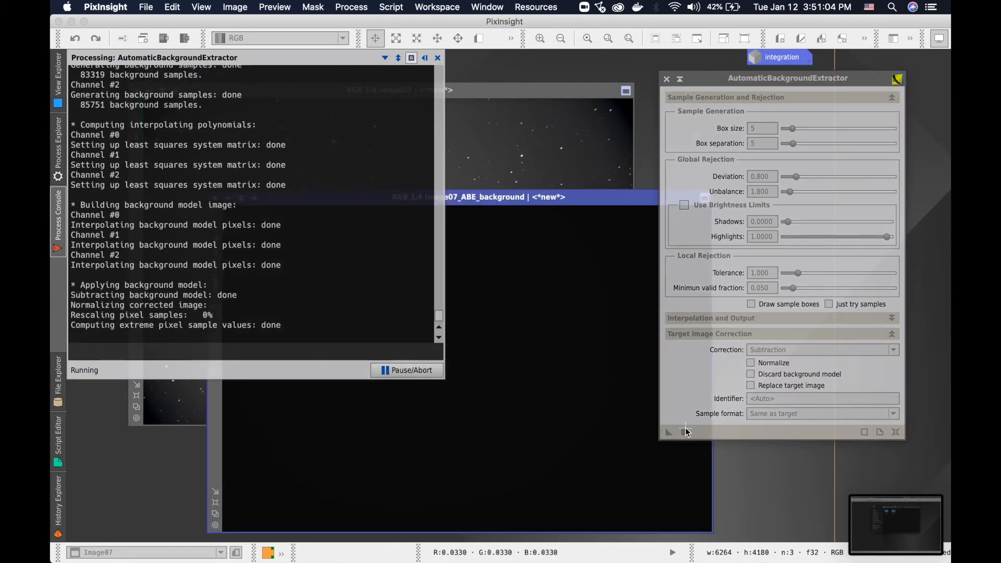
pyautogui.click(438, 58)
pyautogui.moveTo(354, 207); pyautogui.dragTo(277, 140)
pyautogui.press('super+a')
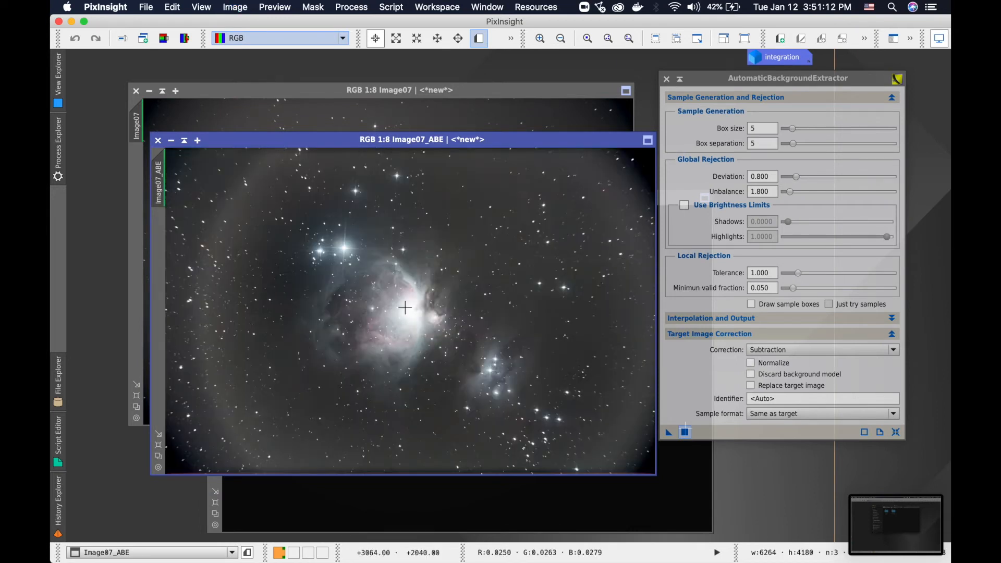
# - Enable Normalize, run AutomaticBackgroundExtractor on Image07 again, and apply an STF AutoStretch to the second corrected image
pyautogui.click(408, 91)
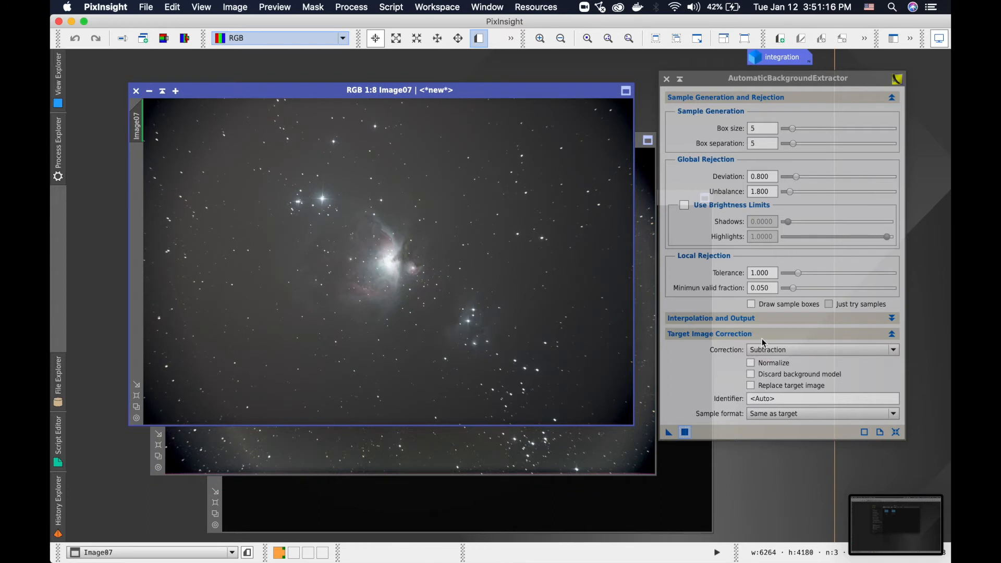
pyautogui.click(751, 364)
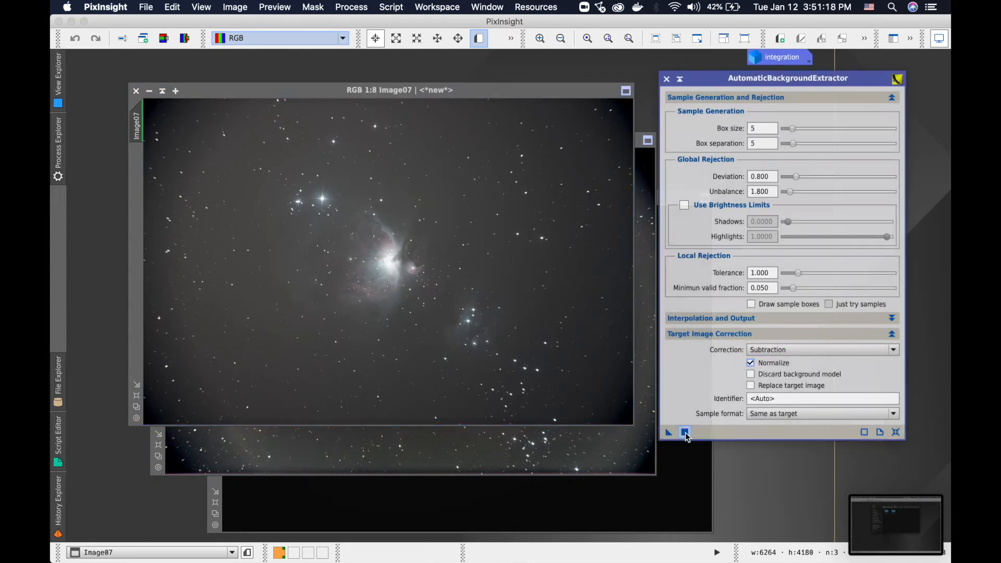
pyautogui.moveTo(686, 433); pyautogui.dragTo(495, 102)
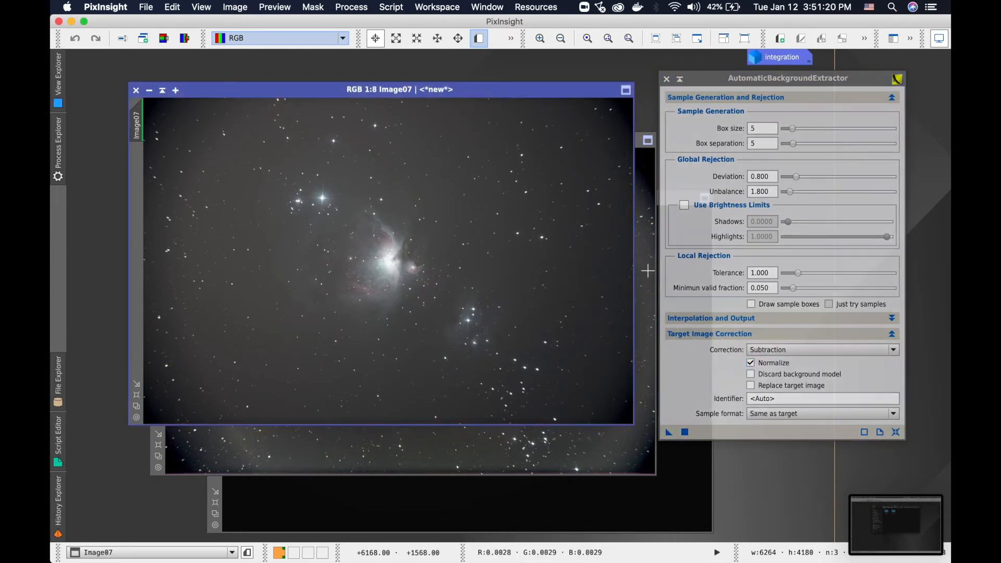
pyautogui.click(685, 432)
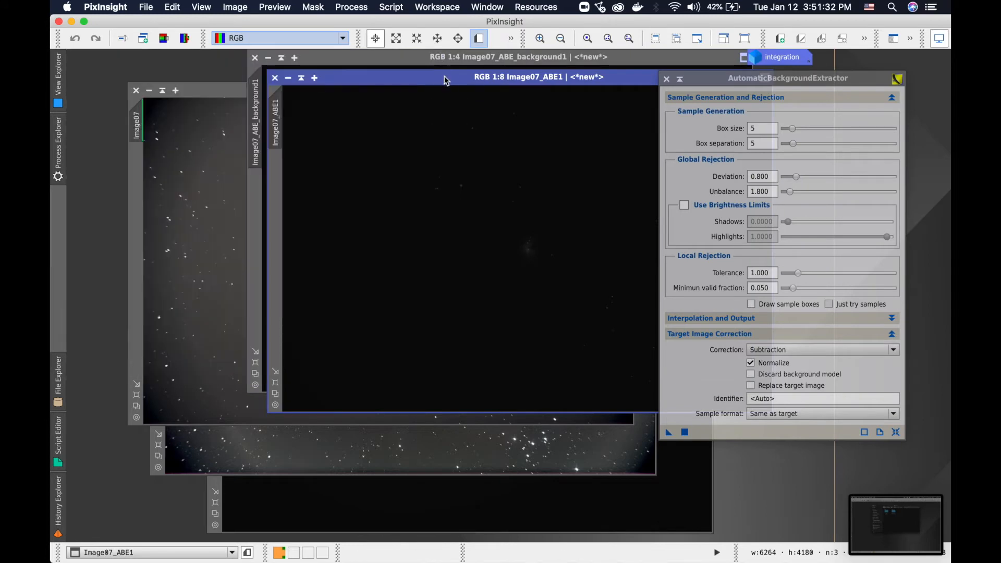
pyautogui.hotkey('ctrl', 'a')
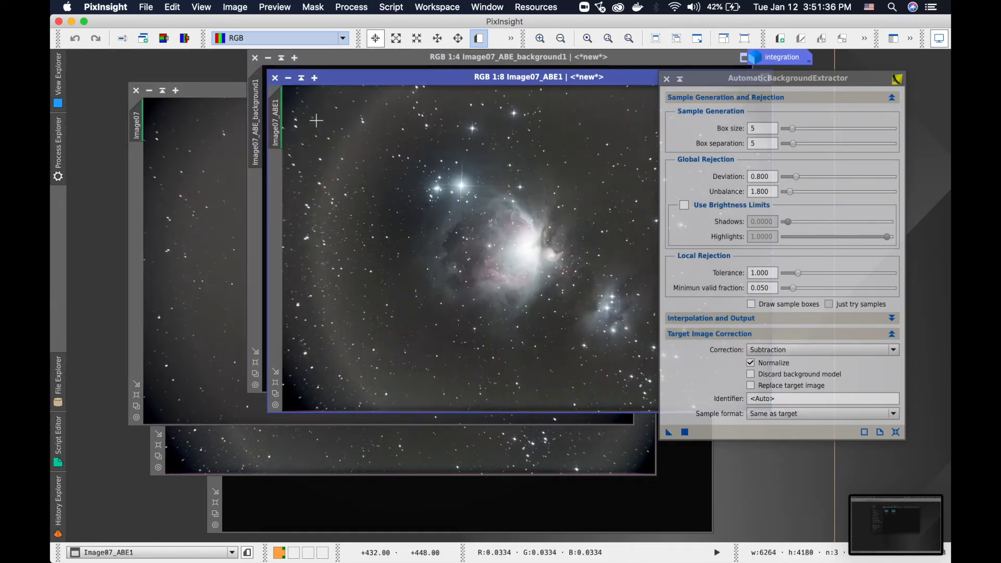
# - Minimize Image07 and move Image07_ABE to the edge of the workspace for comparison
pyautogui.click(215, 93)
pyautogui.moveTo(270, 93); pyautogui.dragTo(198, 61)
pyautogui.click(147, 59)
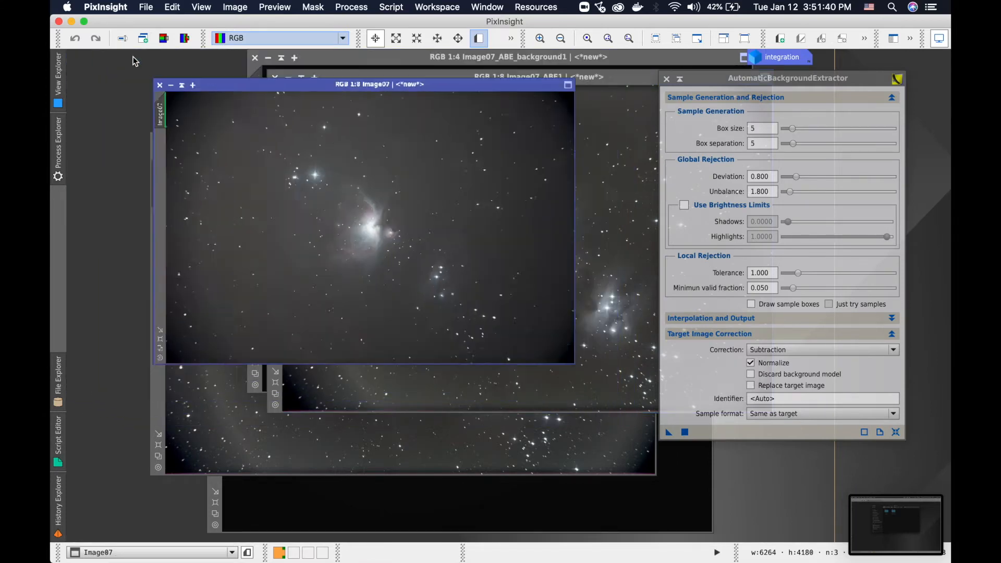
pyautogui.moveTo(228, 144); pyautogui.dragTo(52, 57)
pyautogui.click(54, 60)
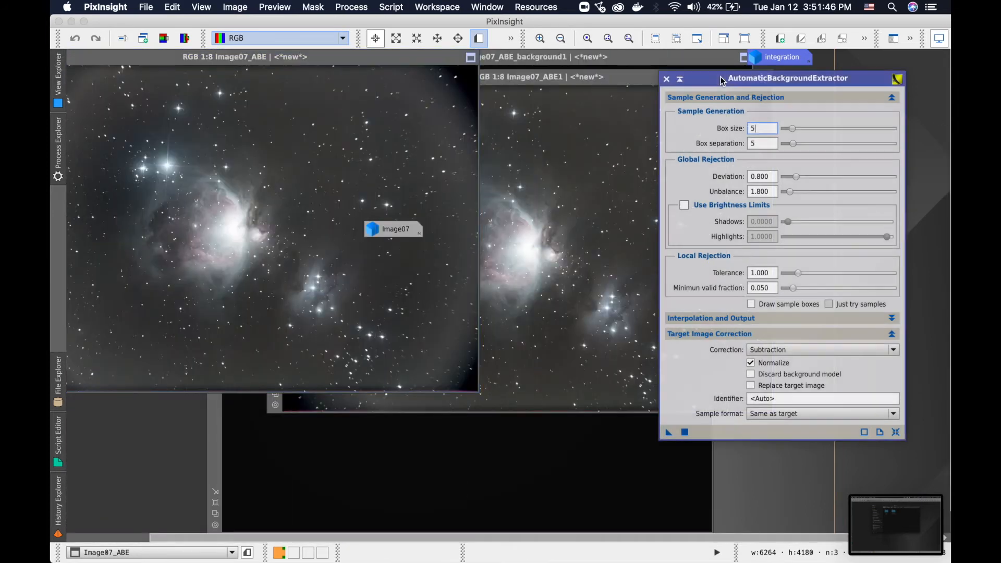
# - Close AutomaticBackgroundExtractor and place Image07_ABE1 beside Image07_ABE to compare them, moving the Image07 icon out of the way
pyautogui.moveTo(664, 79); pyautogui.dragTo(775, 79)
pyautogui.click(781, 78)
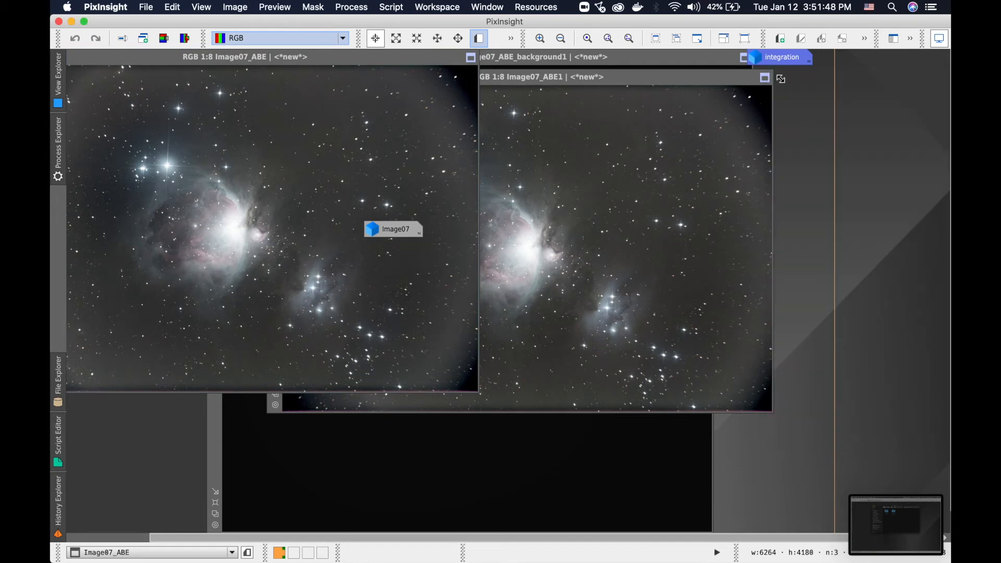
pyautogui.moveTo(771, 78); pyautogui.dragTo(713, 58)
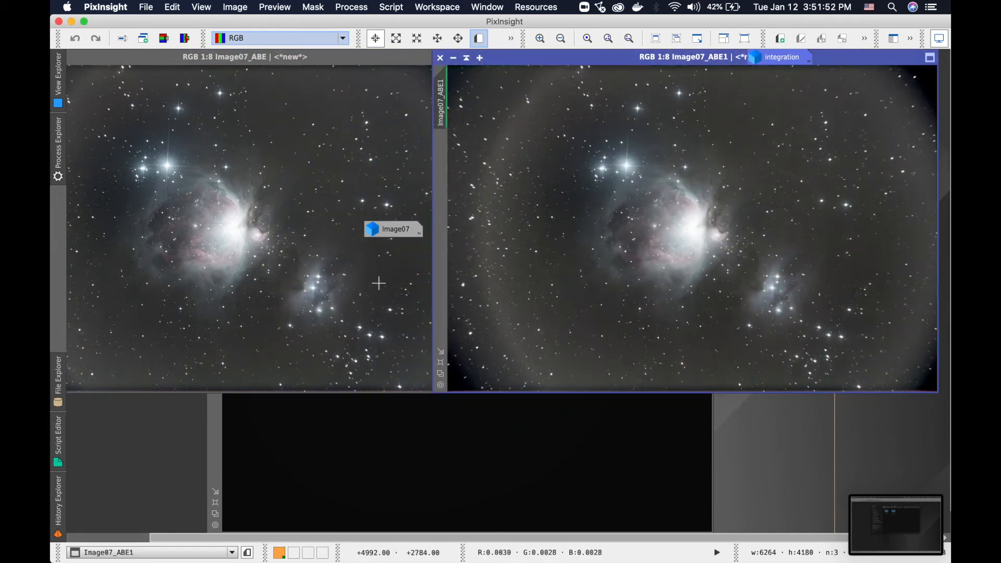
pyautogui.moveTo(394, 229); pyautogui.dragTo(158, 493)
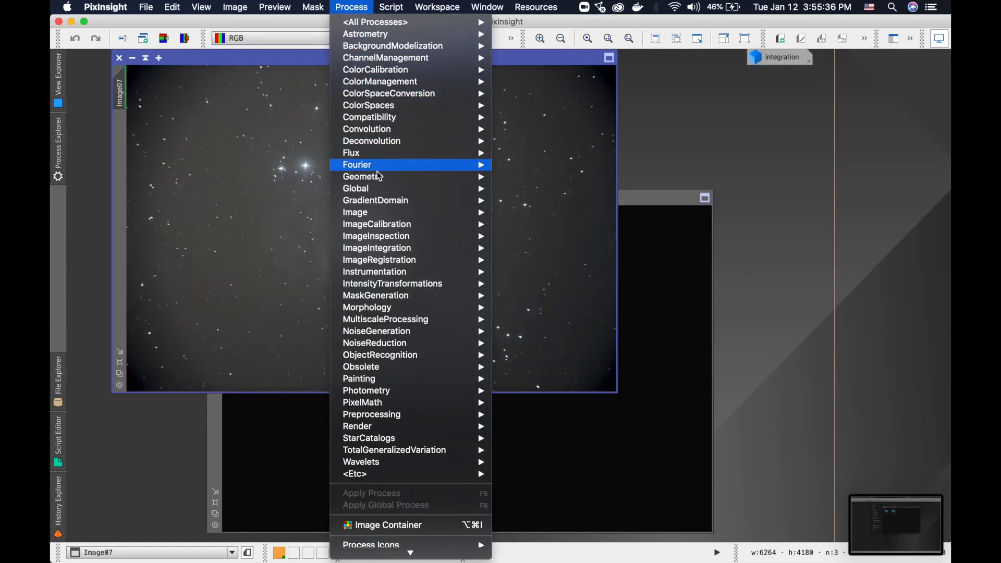
# - Crop Image07 with DynamicCrop to about 3408 × 2848 pixels around the nebula, leaving out the vignetted edges
pyautogui.moveTo(379, 177)
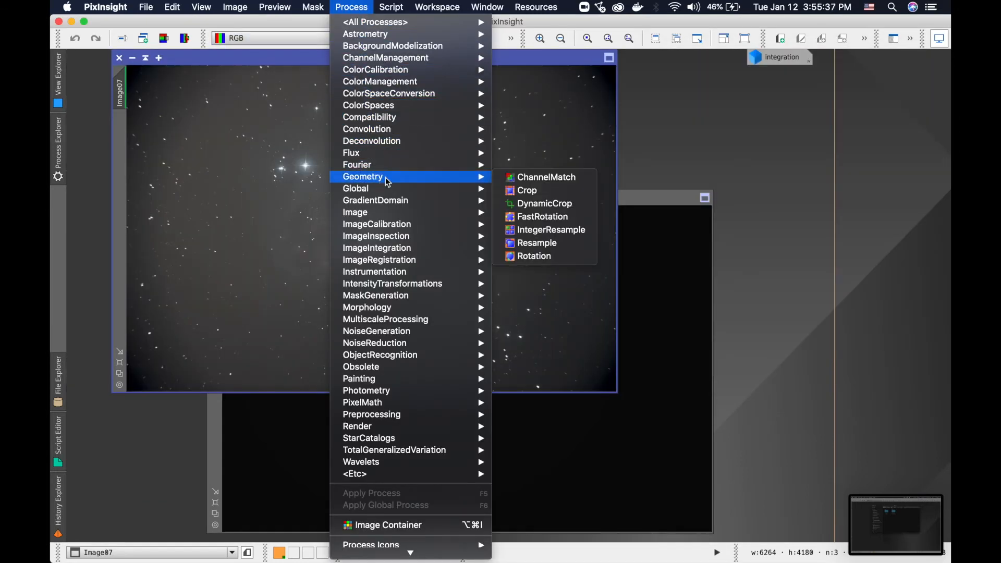
pyautogui.click(537, 203)
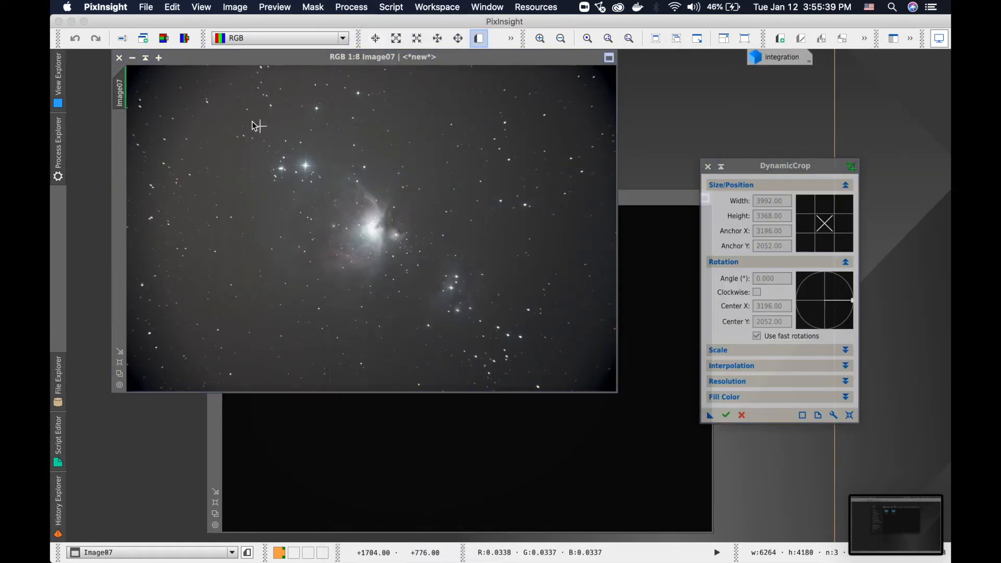
pyautogui.moveTo(248, 140); pyautogui.dragTo(514, 360)
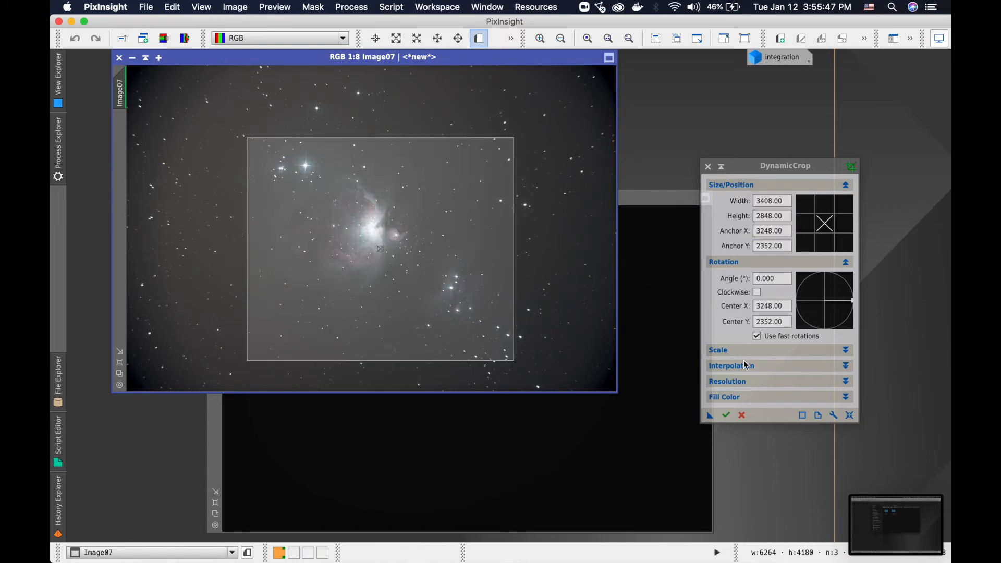
pyautogui.click(728, 416)
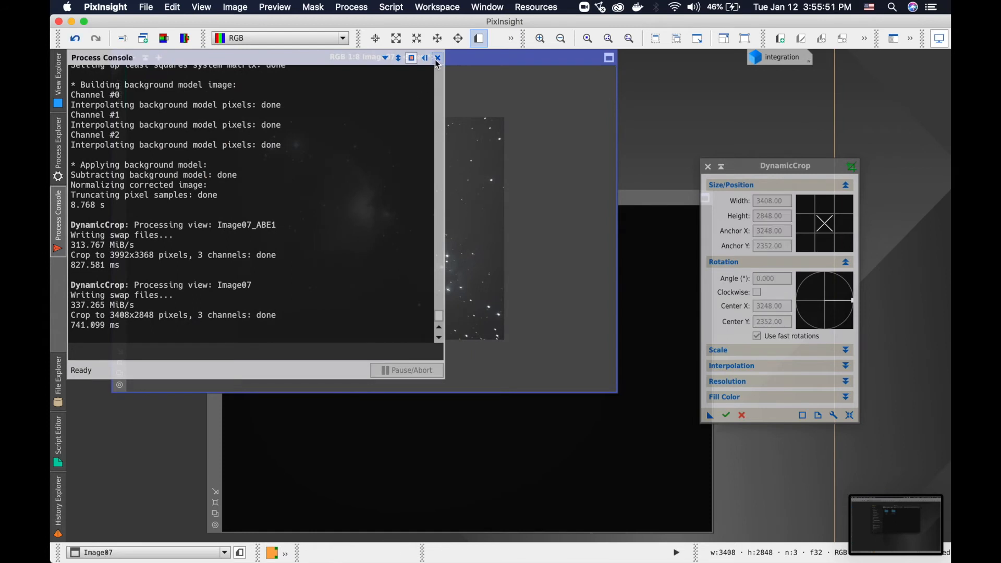
pyautogui.click(438, 58)
pyautogui.scroll(2, 407, 179)
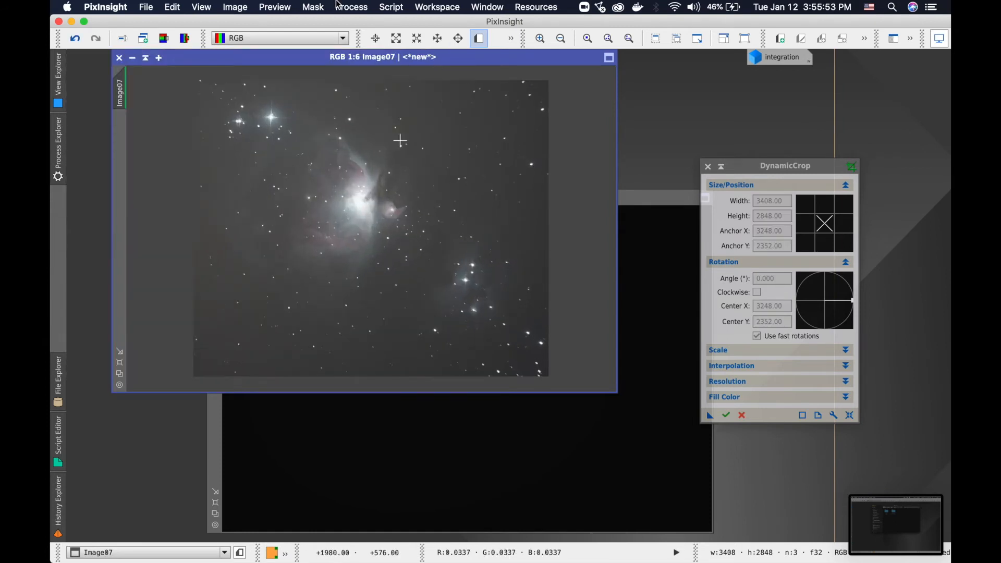
# - Run AutomaticBackgroundExtractor with Subtraction and Normalize on the cropped Image07, and close the generated background model
pyautogui.click(339, 6)
pyautogui.moveTo(379, 44)
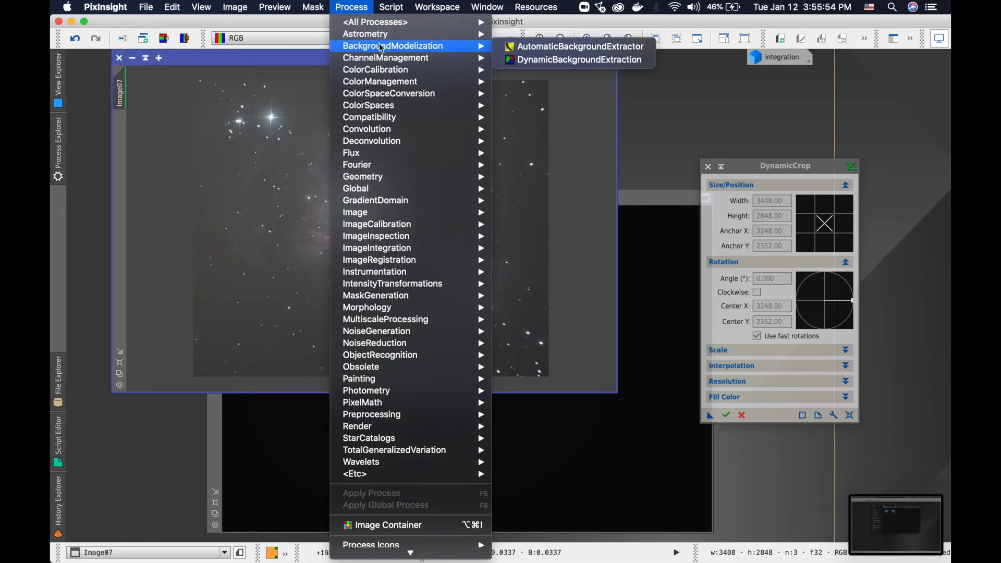
pyautogui.click(548, 48)
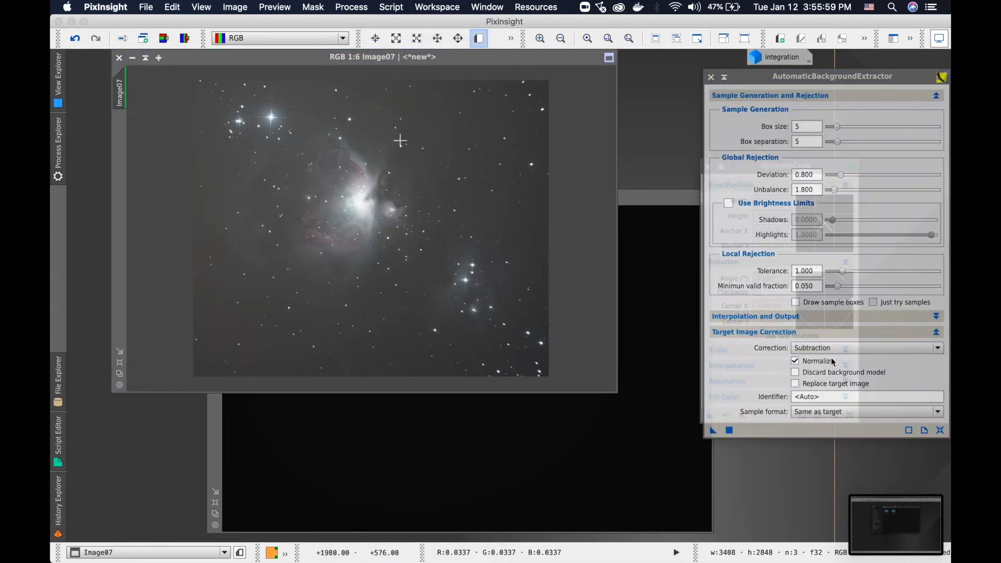
pyautogui.click(730, 431)
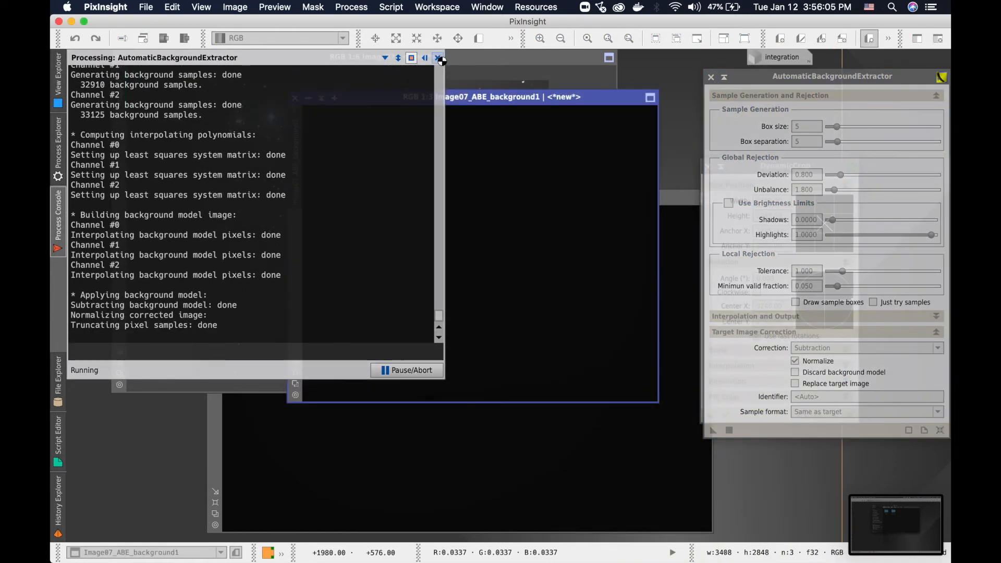
pyautogui.click(437, 57)
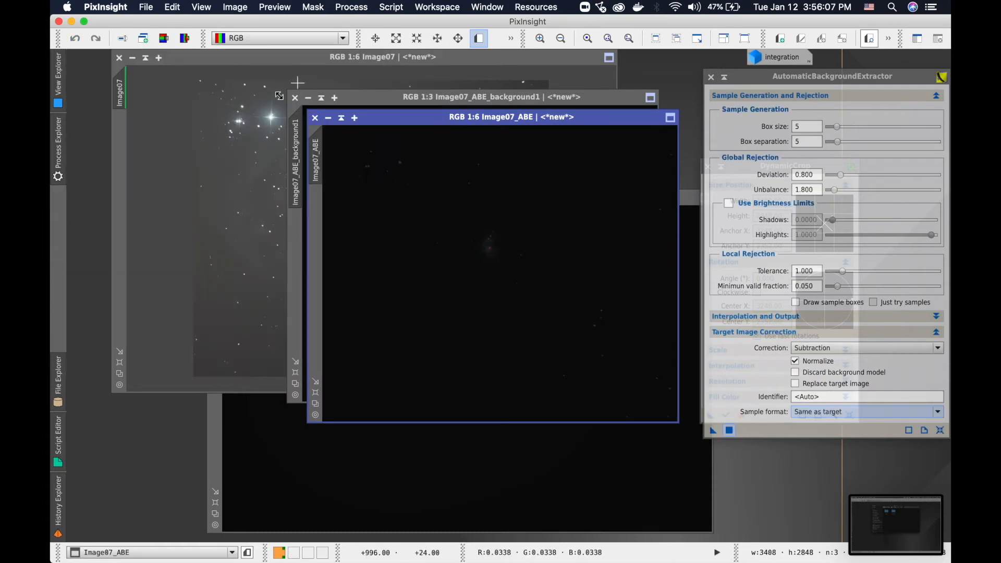
pyautogui.click(295, 98)
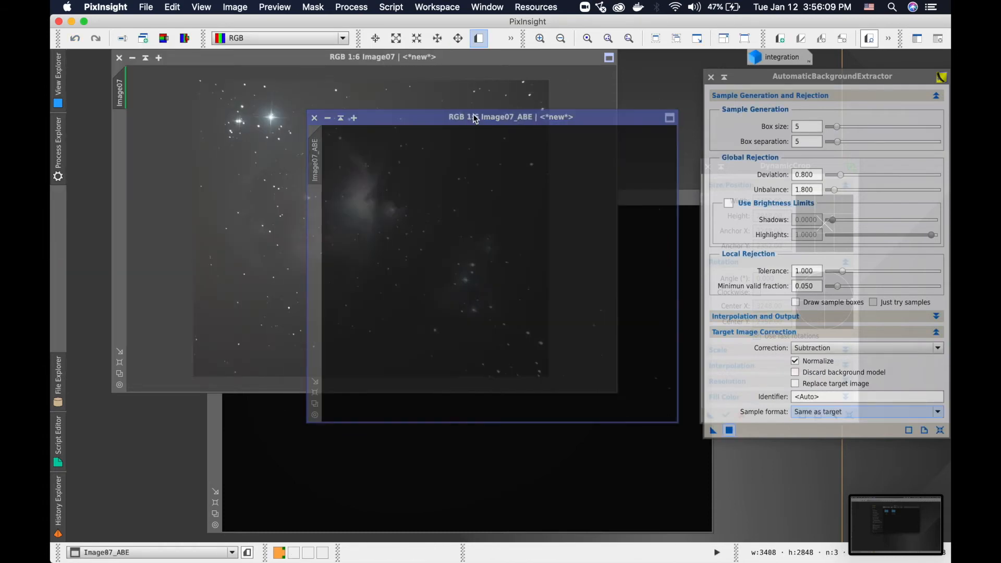
# - Move Image07_ABE clear of the process window and auto-stretch its display to inspect the corrected background
pyautogui.moveTo(485, 118); pyautogui.dragTo(435, 88)
pyautogui.press('super+a')
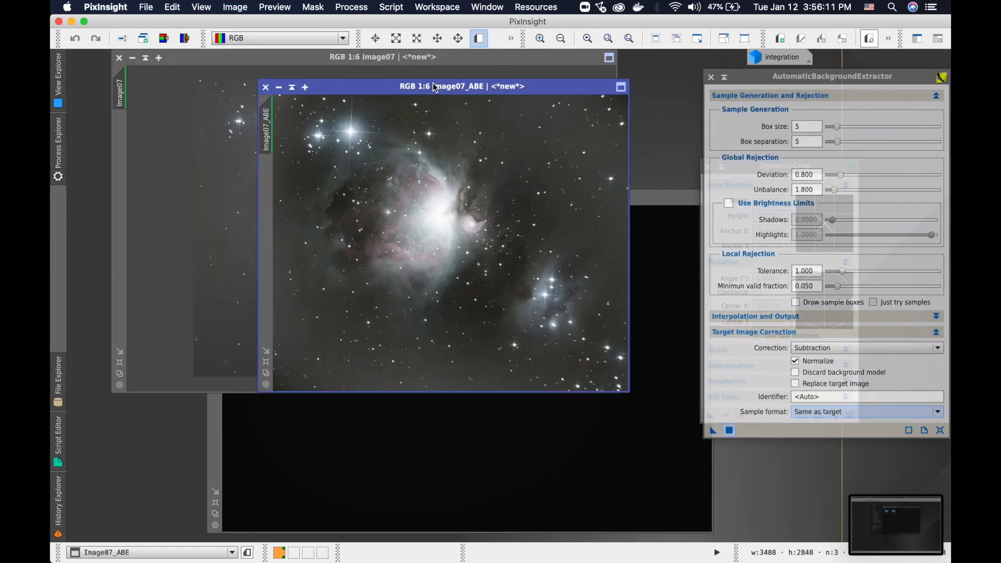
pyautogui.scroll(-4, 506, 200)
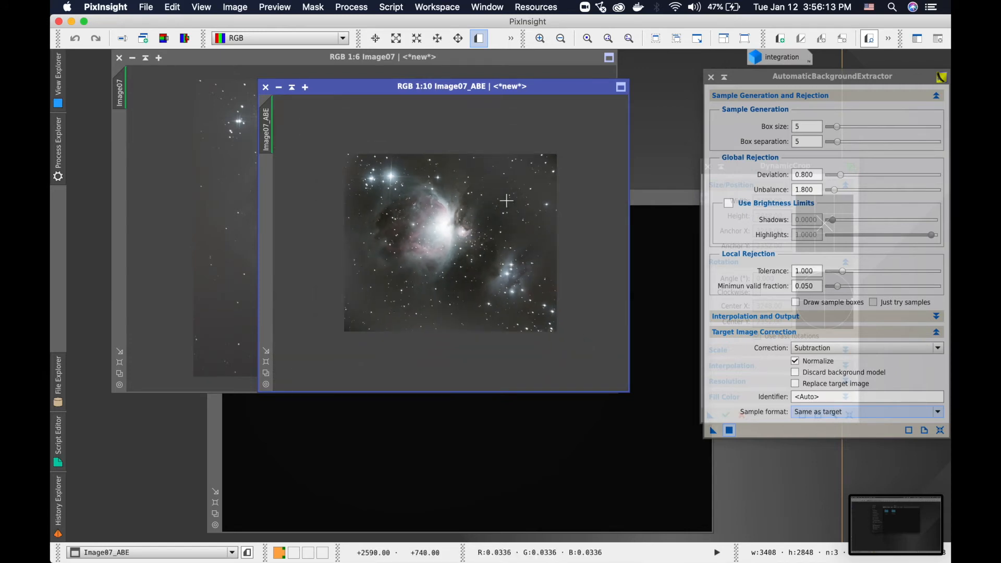
pyautogui.scroll(1, 507, 200)
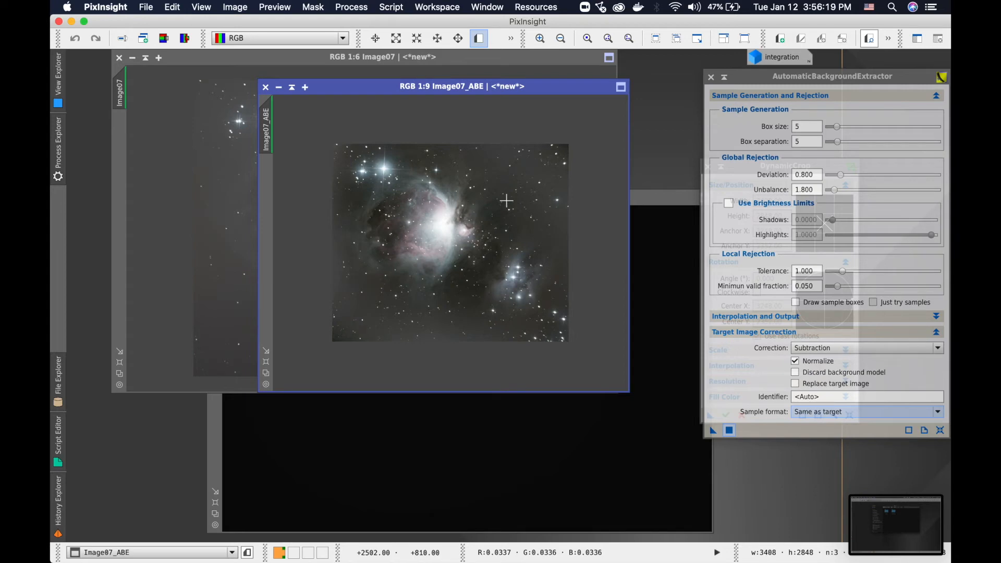
# - Open the ColorCalibration process and collapse its White Reference and Background Reference sections
pyautogui.click(346, 7)
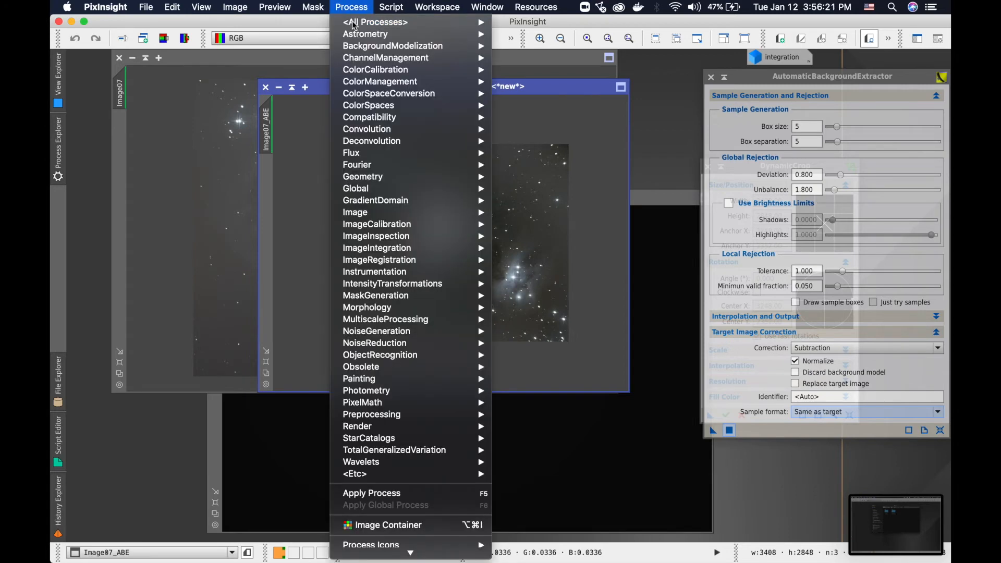
pyautogui.moveTo(393, 74)
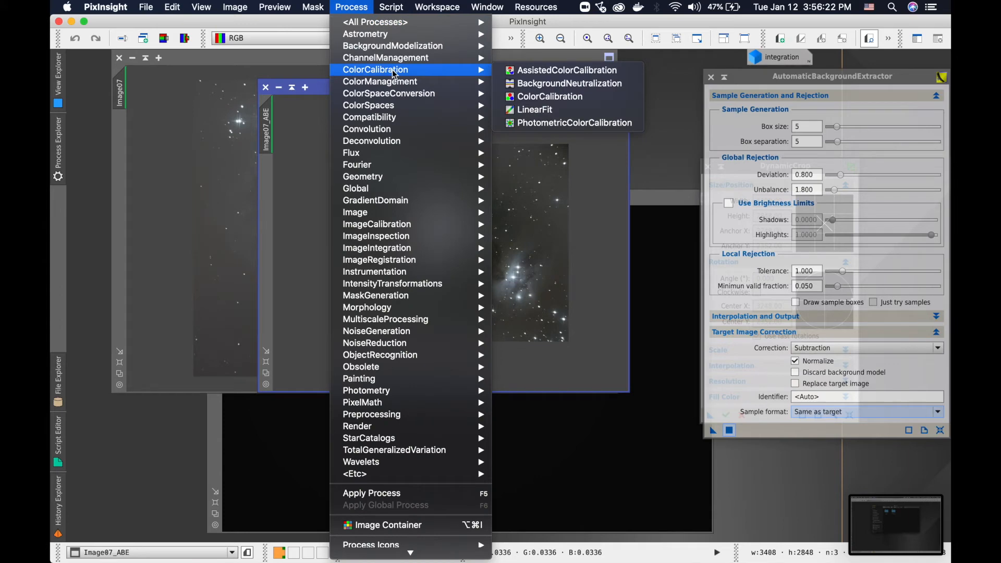
pyautogui.click(559, 97)
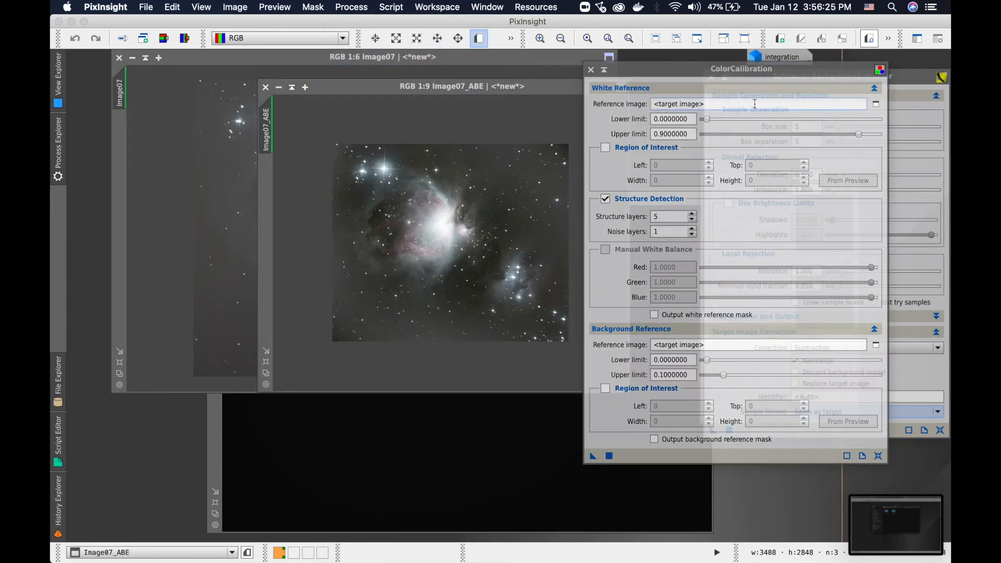
pyautogui.click(447, 94)
pyautogui.click(705, 89)
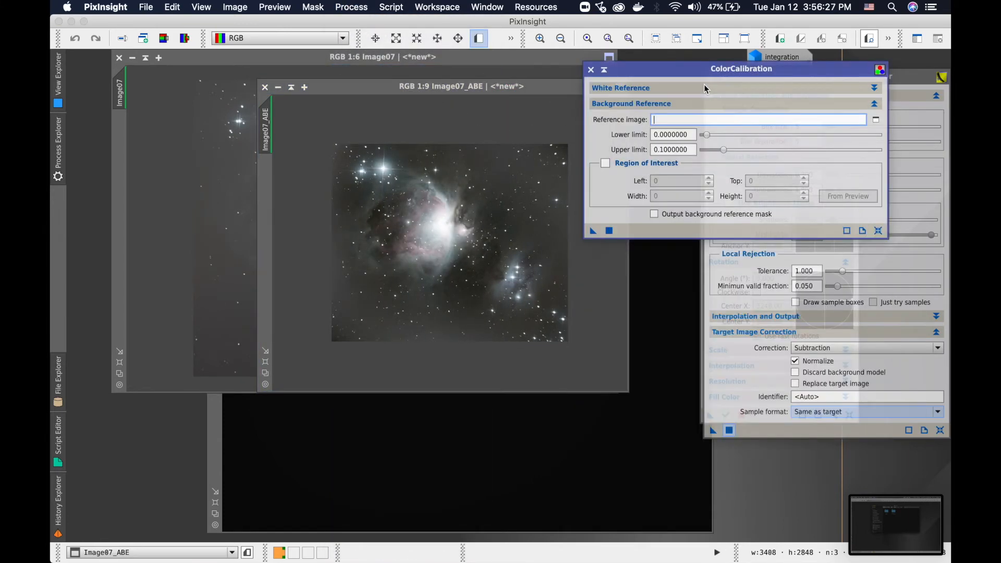
pyautogui.click(875, 104)
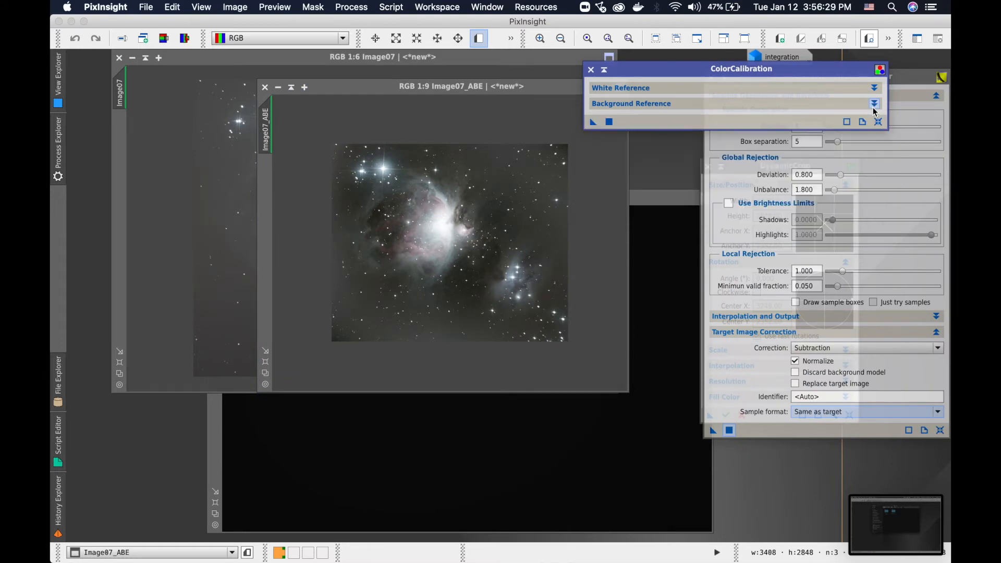
# - Define a small preview over a starless patch of dark background near the upper edge of Image07_ABE, above the nebula
pyautogui.click(459, 154)
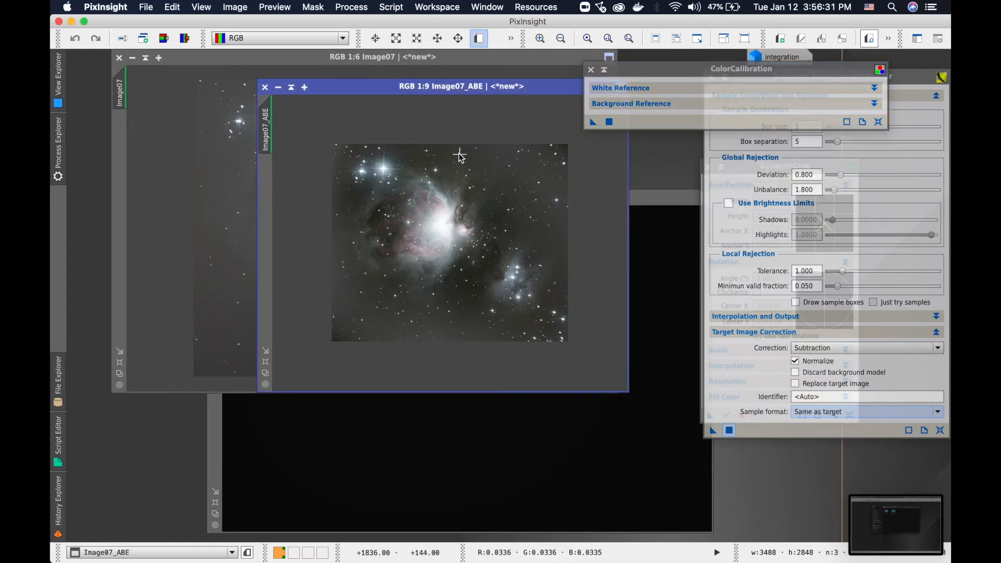
pyautogui.scroll(2, 444, 166)
pyautogui.scroll(5, 444, 166)
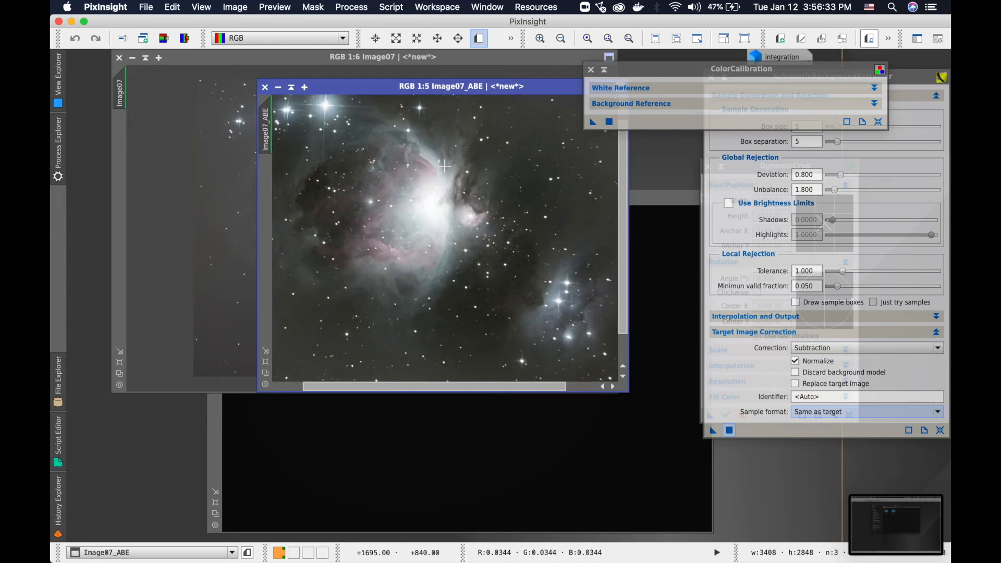
pyautogui.moveTo(627, 244); pyautogui.dragTo(627, 134)
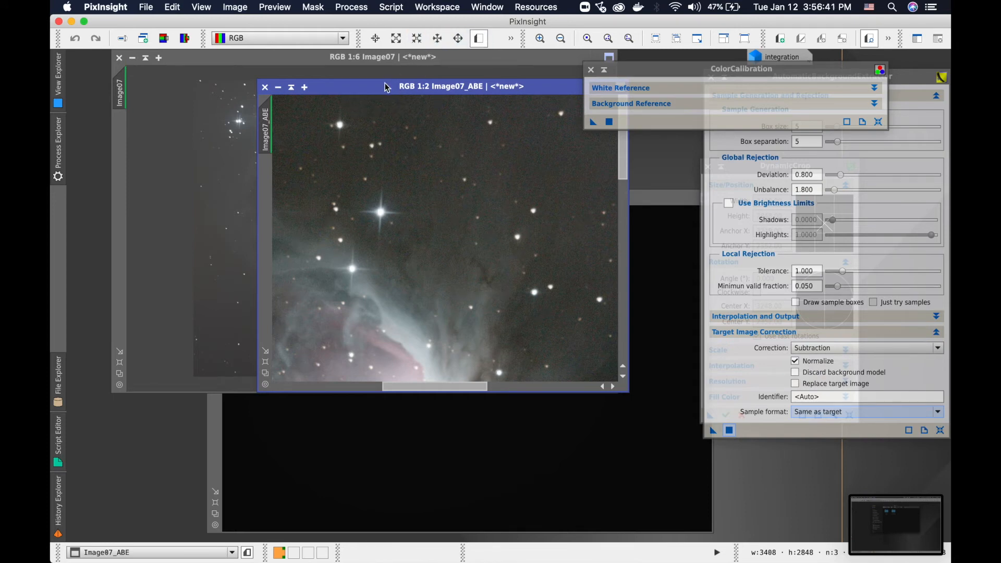
pyautogui.moveTo(353, 96); pyautogui.dragTo(399, 122)
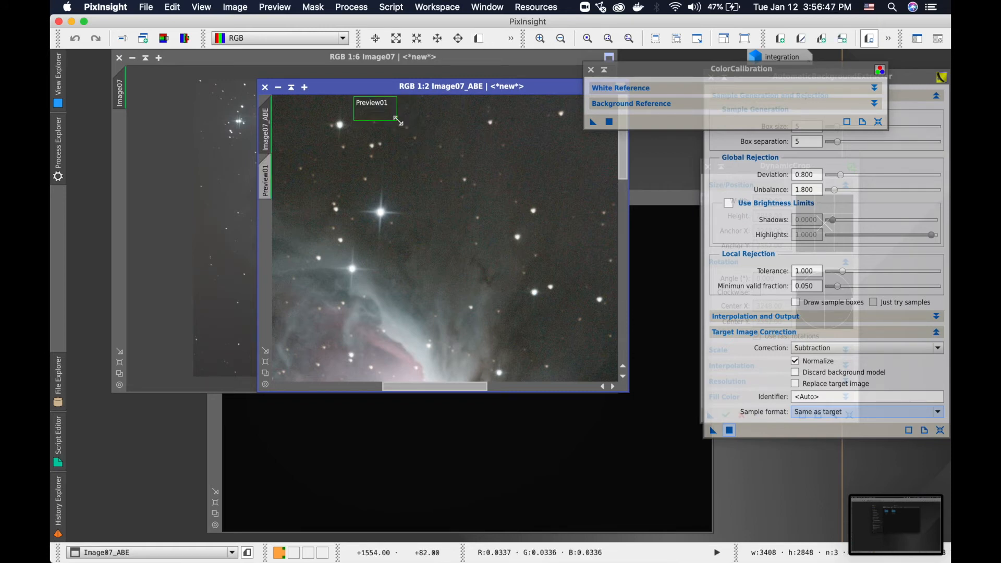
pyautogui.moveTo(384, 123); pyautogui.dragTo(384, 120)
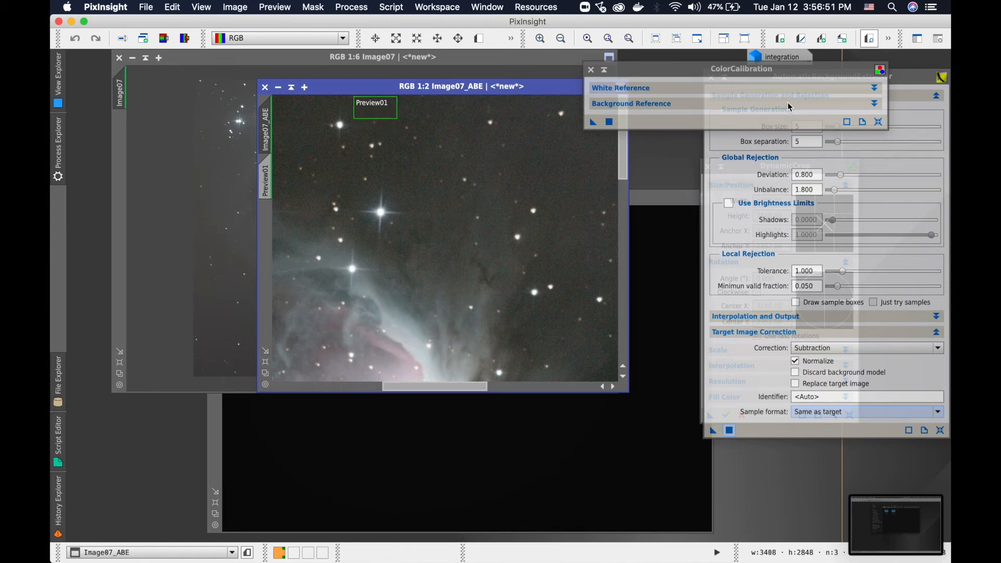
# - Set ColorCalibration's background reference image to Image07_ABE->Preview01
pyautogui.click(873, 105)
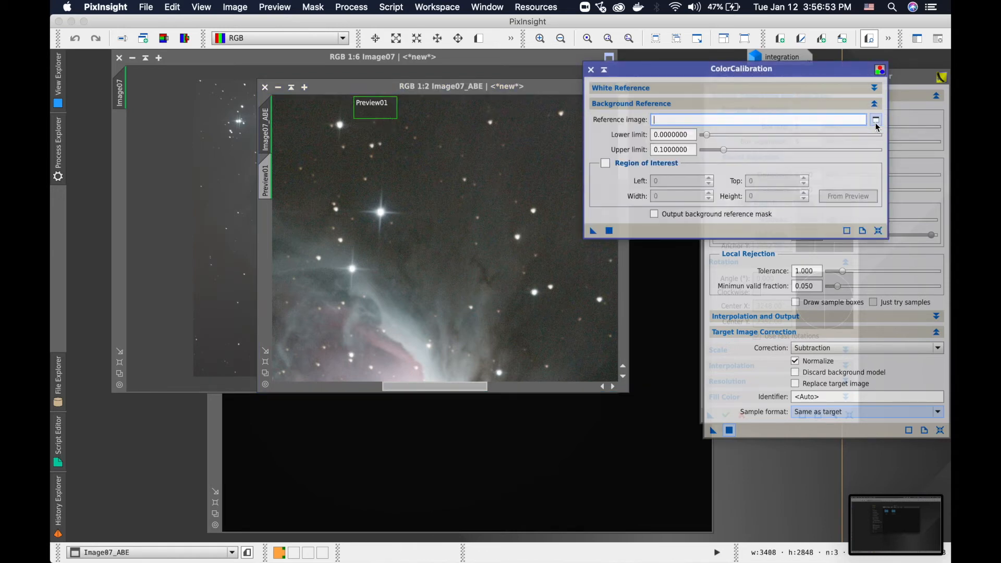
pyautogui.click(876, 122)
pyautogui.click(623, 261)
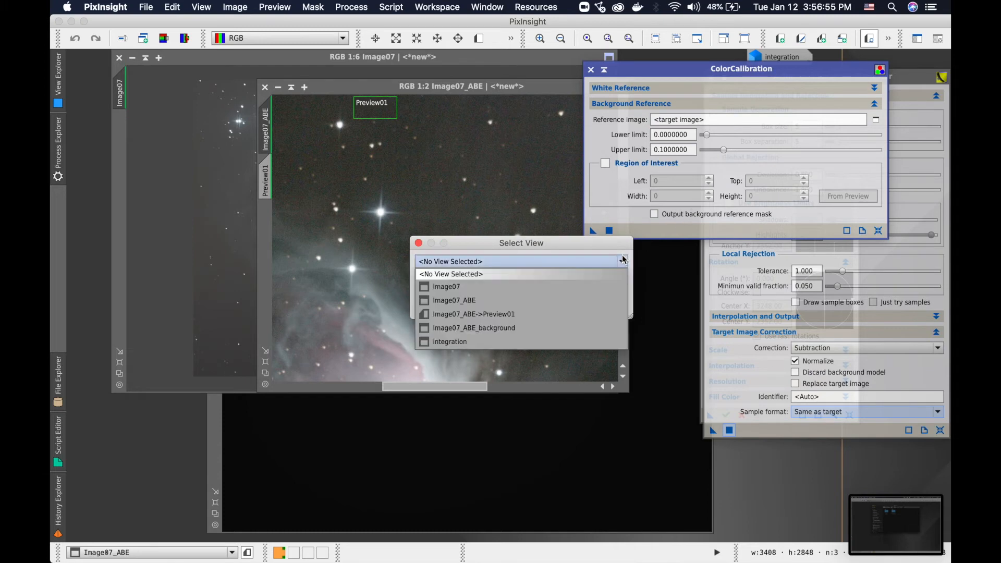
pyautogui.click(521, 313)
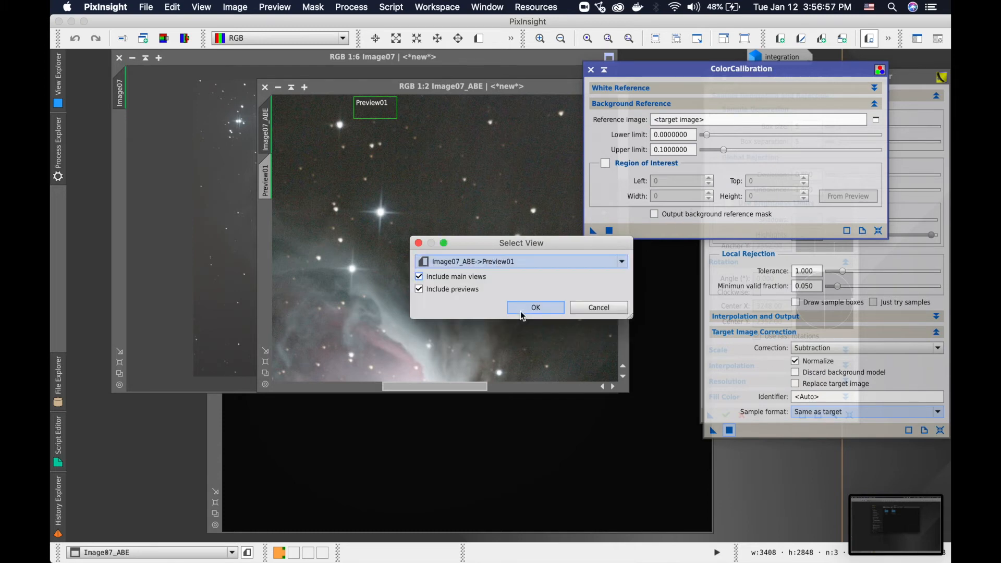
pyautogui.click(535, 308)
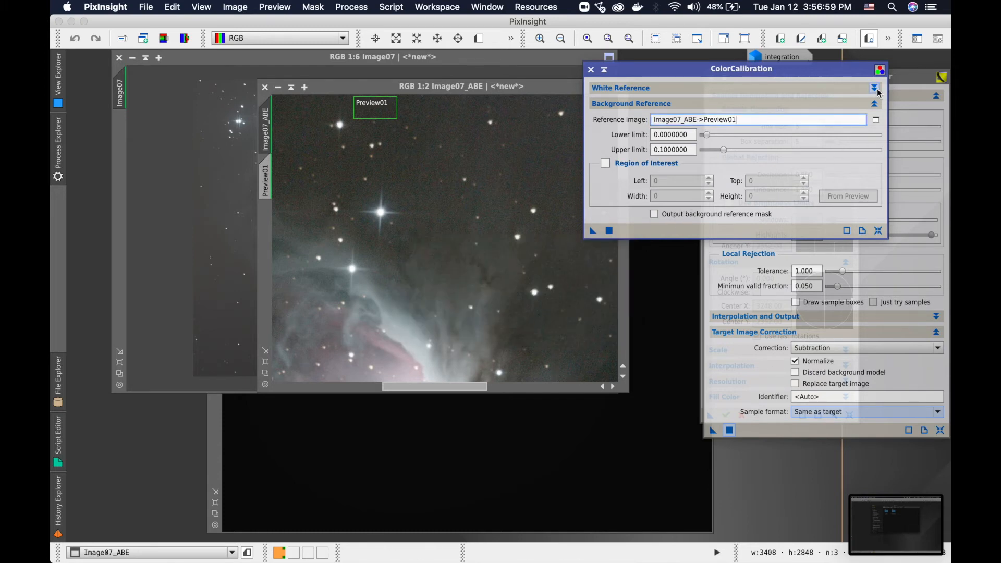
# - Apply ColorCalibration to Image07_ABE with the target image as white reference, and close the process to inspect the colors
pyautogui.click(876, 89)
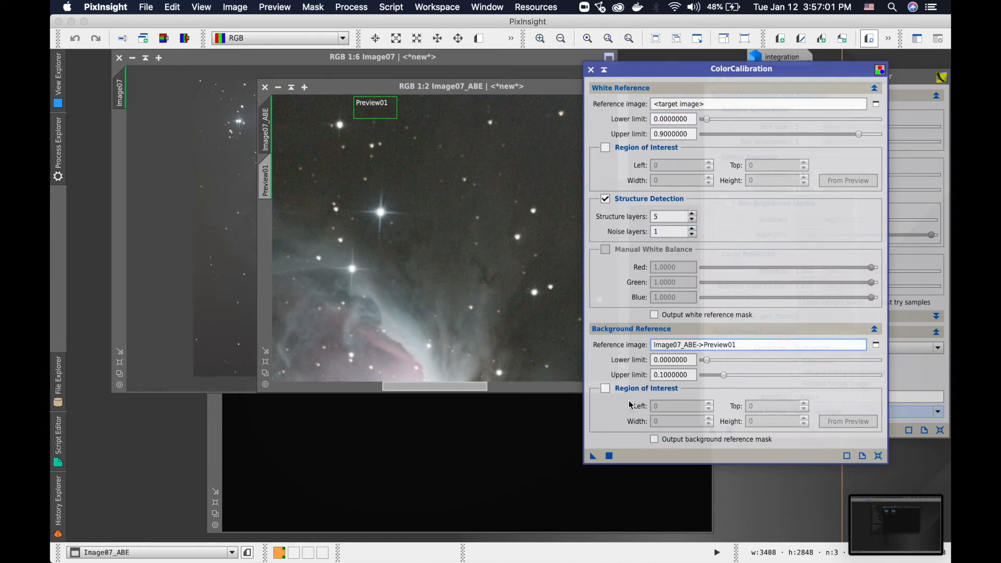
pyautogui.click(610, 456)
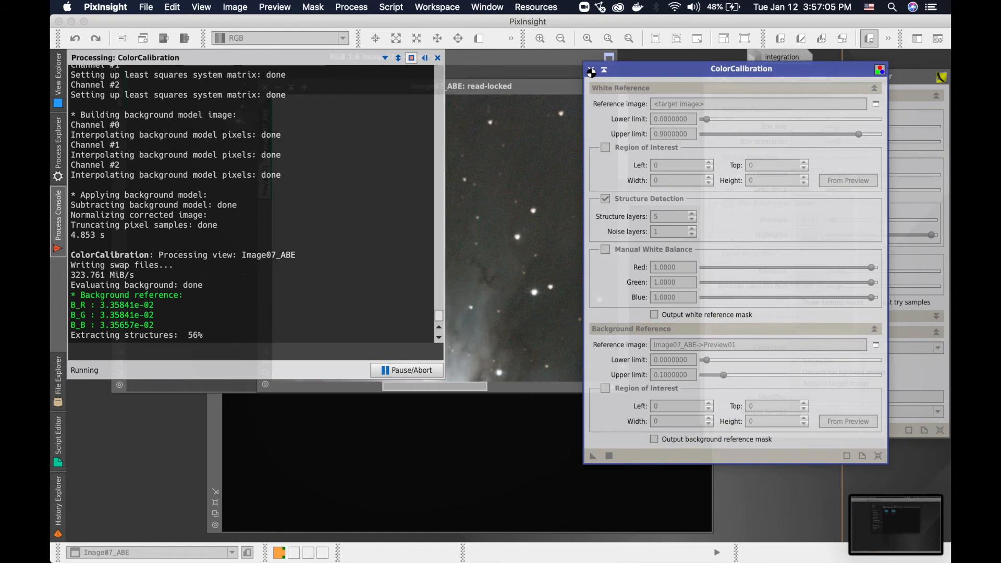
pyautogui.click(438, 58)
pyautogui.click(443, 175)
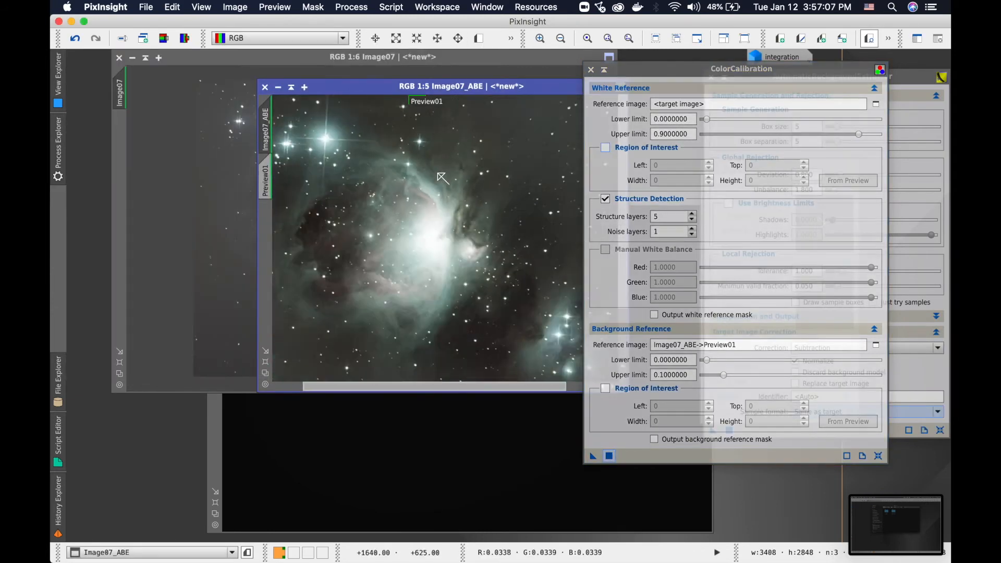
pyautogui.click(591, 70)
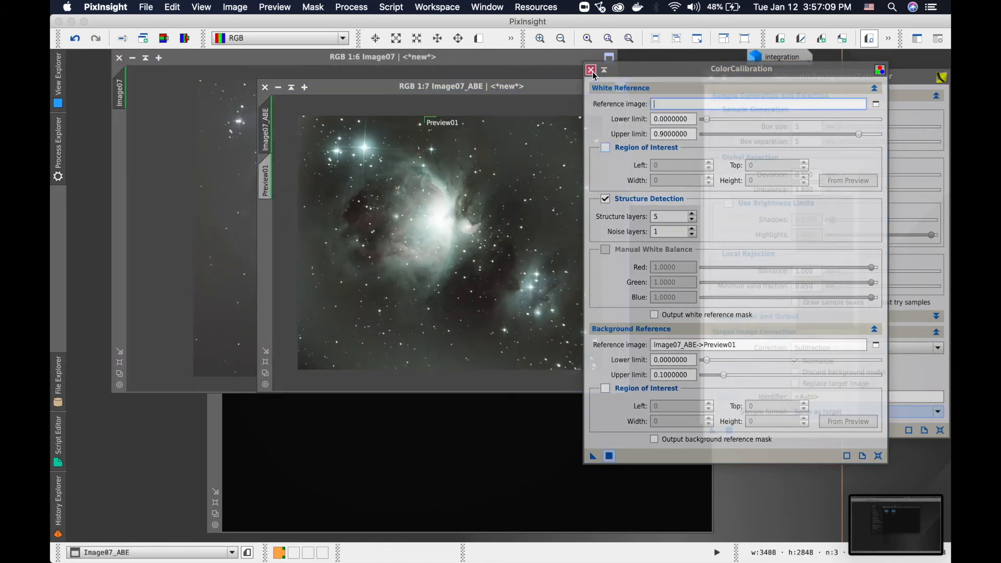
pyautogui.scroll(-1, 487, 214)
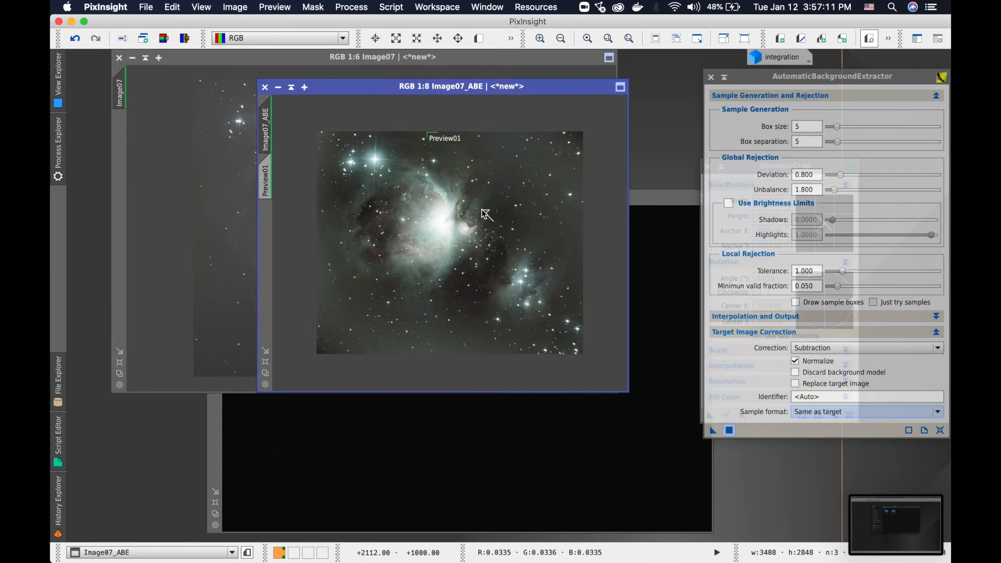
pyautogui.scroll(1, 486, 215)
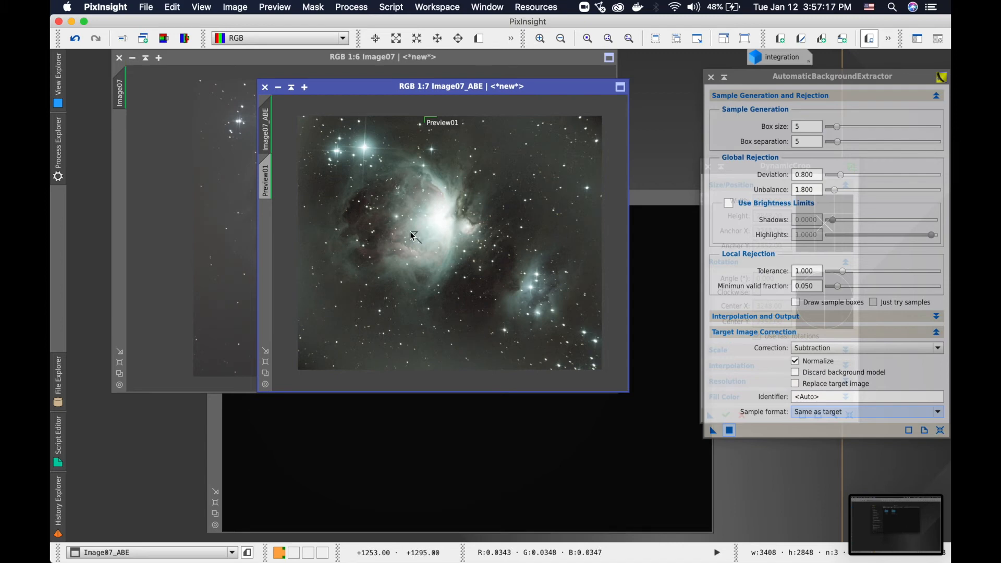
# - Remove the display auto-stretch from Image07_ABE and open the HistogramTransformation process
pyautogui.press('F12')
pyautogui.click(313, 6)
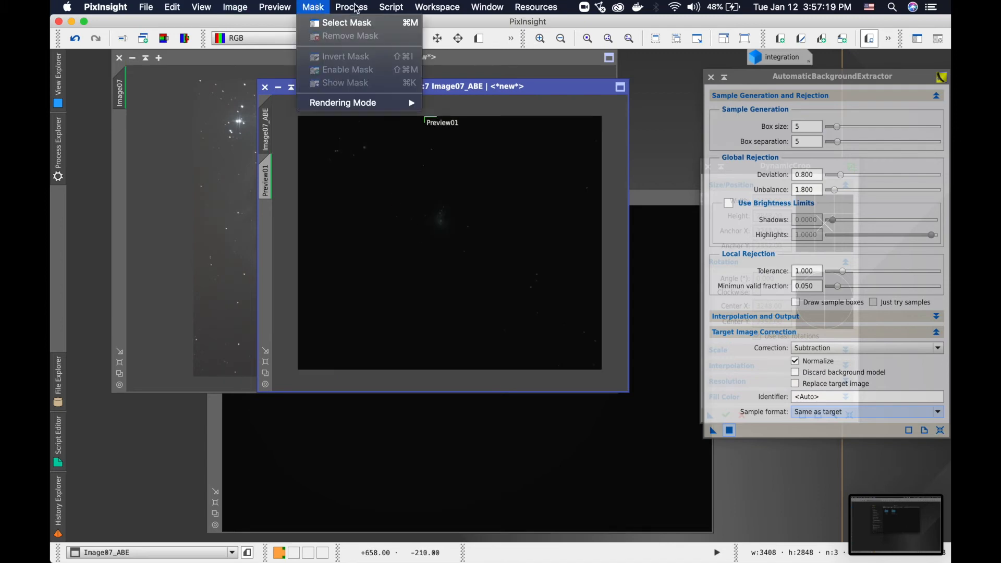
pyautogui.moveTo(356, 8)
pyautogui.moveTo(460, 290)
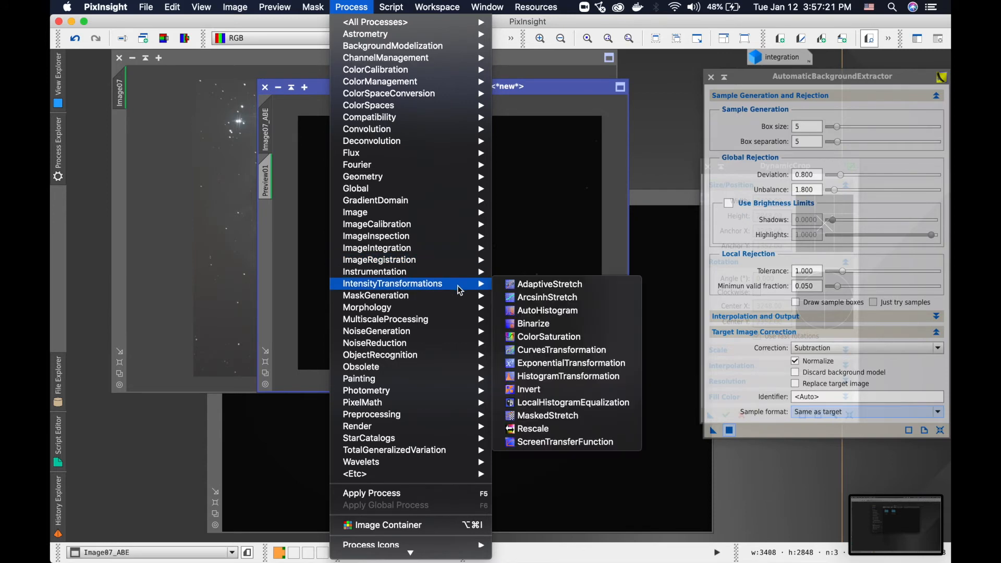
pyautogui.click(554, 376)
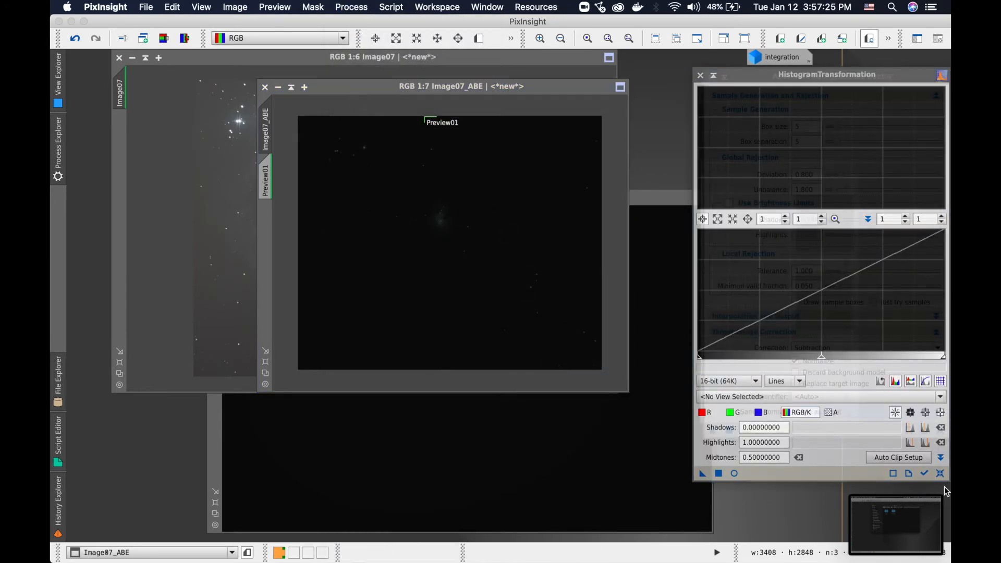
# - Start a real-time preview of the histogram adjustment on Image07_ABE and enlarge its window
pyautogui.click(735, 473)
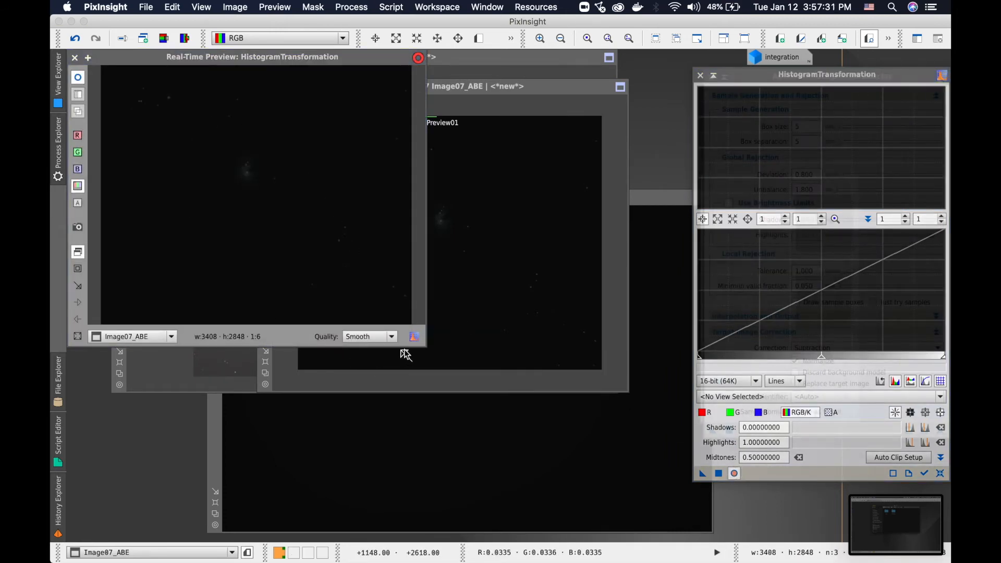
pyautogui.moveTo(290, 53); pyautogui.dragTo(328, 82)
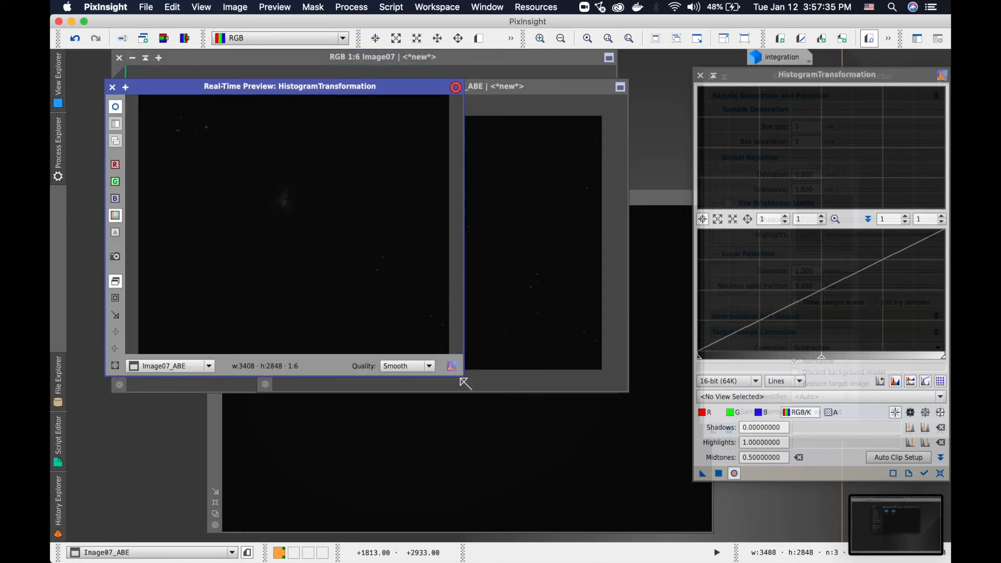
pyautogui.moveTo(460, 374); pyautogui.dragTo(579, 486)
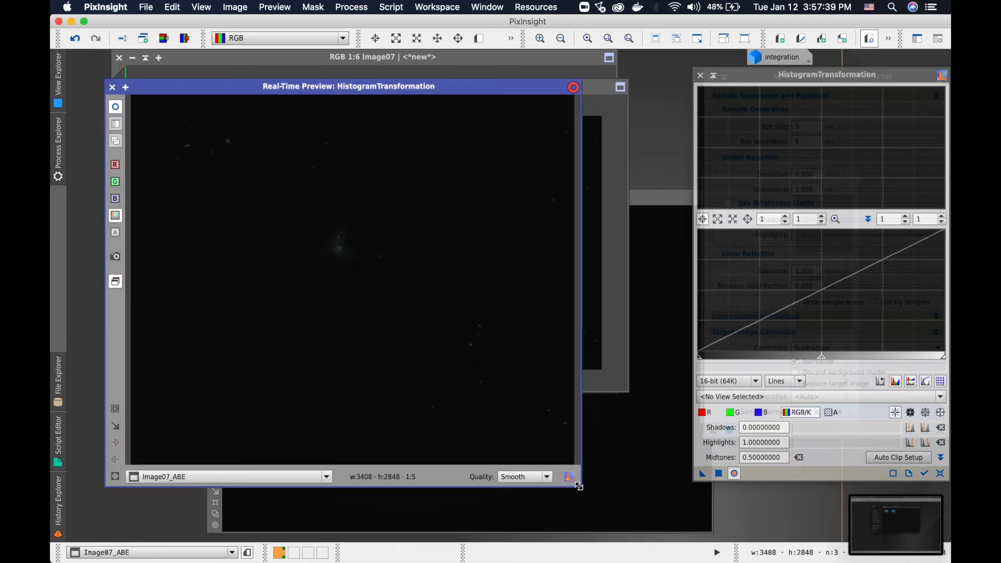
# - Stretch the combined RGB/K histogram with shadows at 0.03291139 and midtones at 0.00261780
pyautogui.click(821, 358)
pyautogui.moveTo(821, 359); pyautogui.dragTo(706, 360)
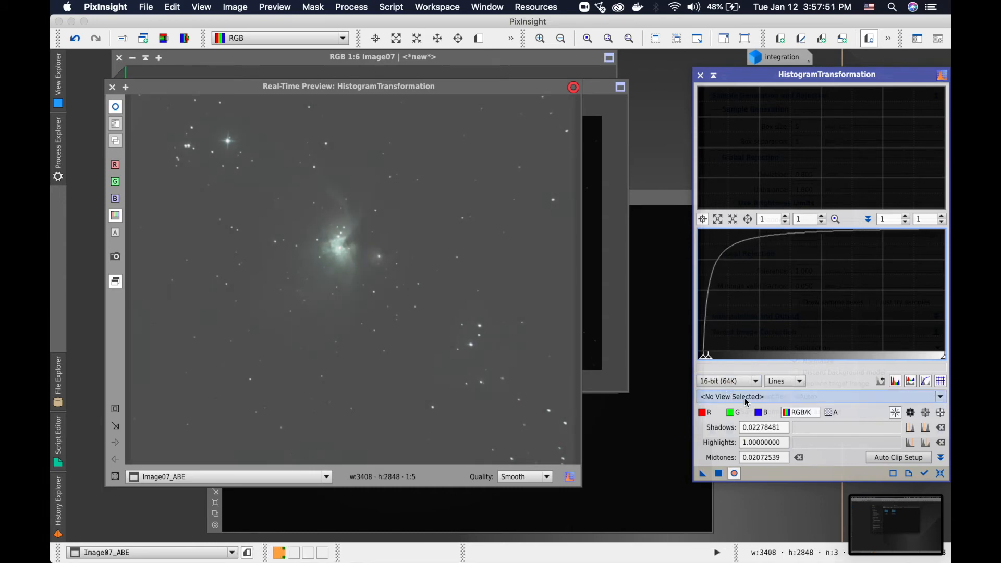
pyautogui.moveTo(707, 359); pyautogui.dragTo(706, 360)
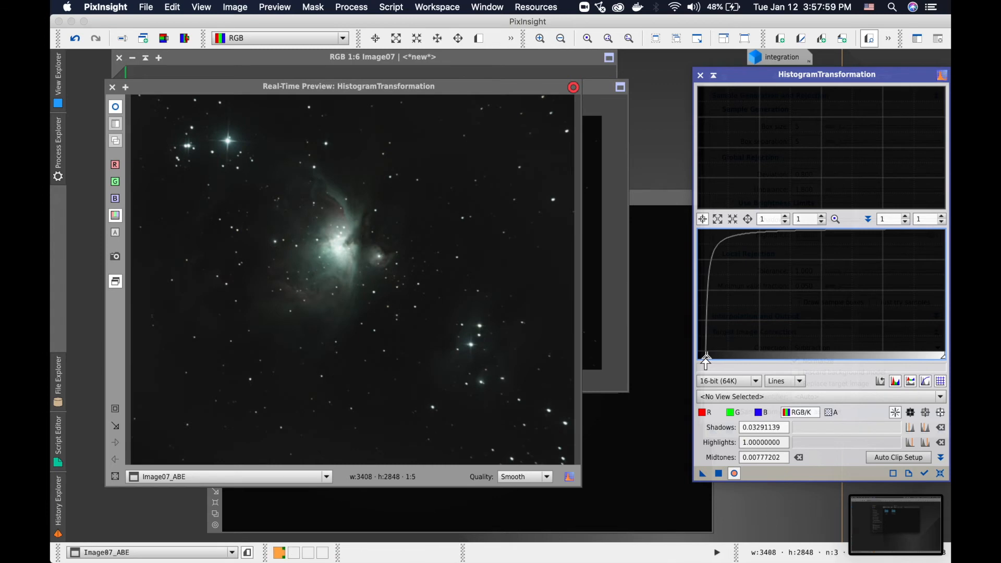
pyautogui.moveTo(708, 359); pyautogui.dragTo(706, 360)
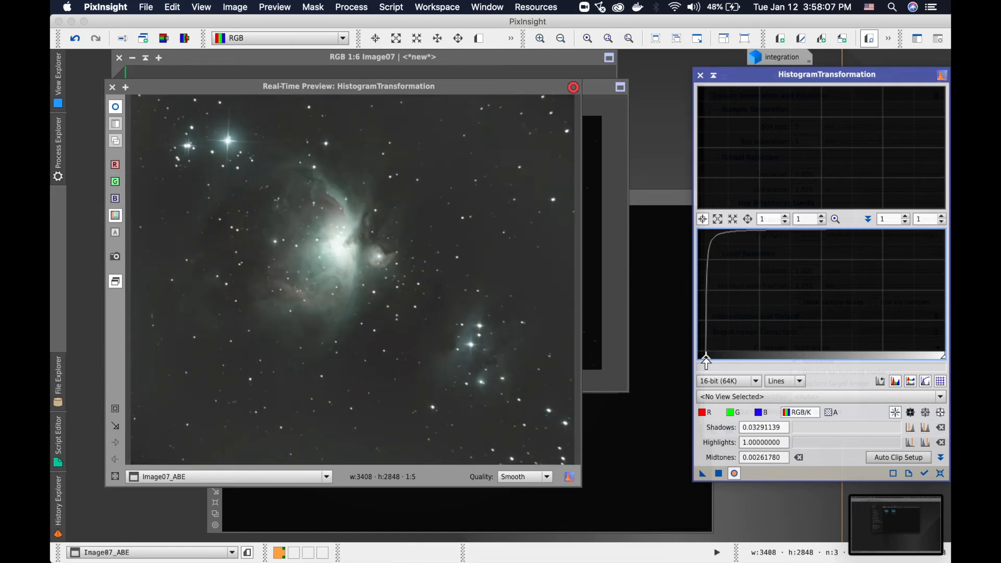
pyautogui.moveTo(705, 359); pyautogui.dragTo(706, 359)
pyautogui.moveTo(706, 360); pyautogui.dragTo(705, 360)
# - Apply the histogram stretch to Image07_ABE, and close HistogramTransformation and the real-time preview
pyautogui.click(719, 474)
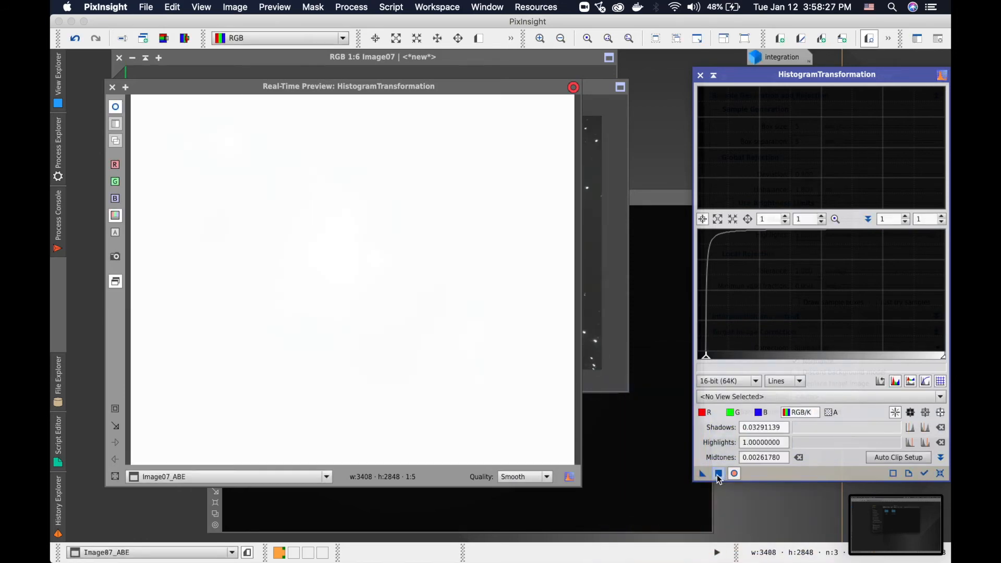
pyautogui.click(699, 76)
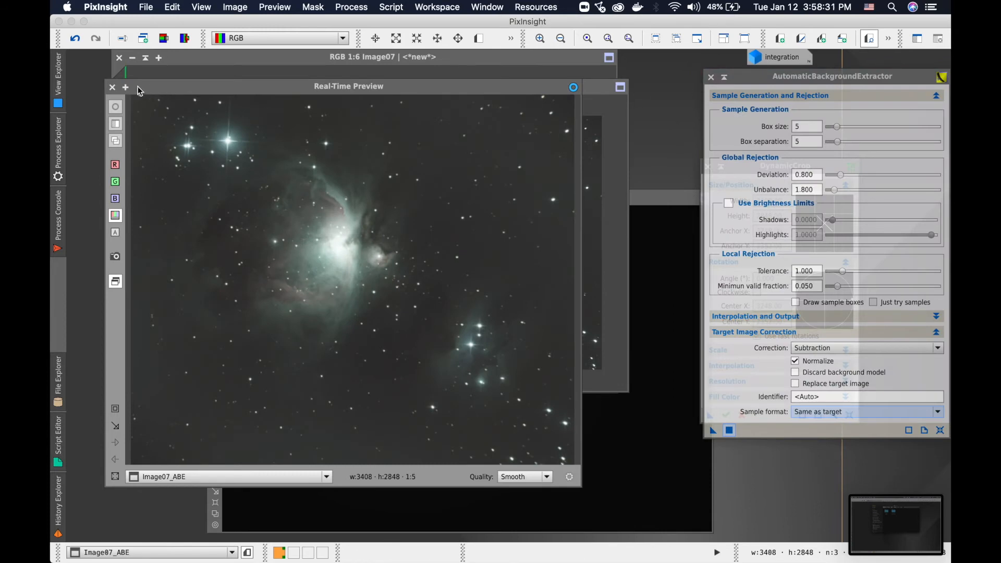
pyautogui.click(112, 87)
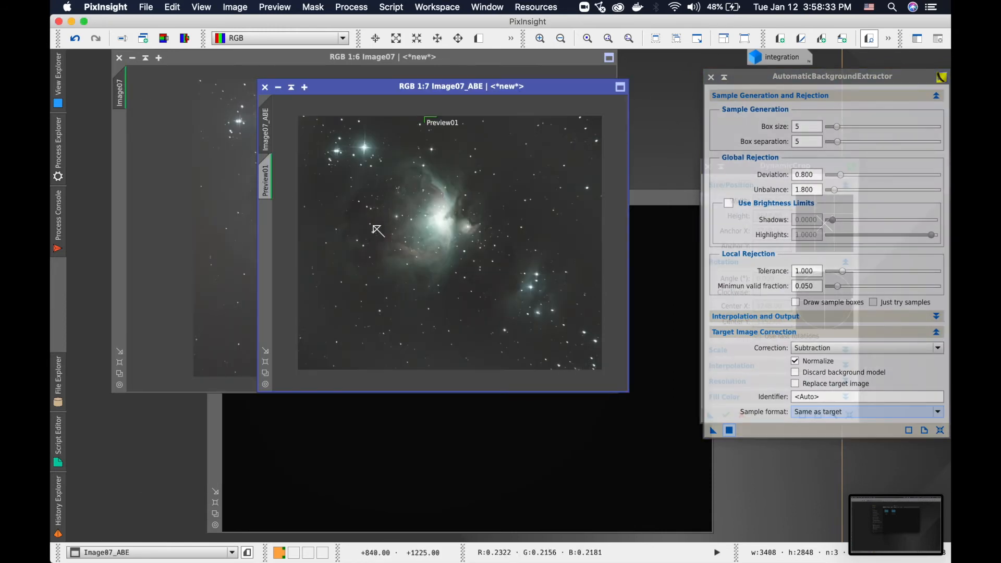
# - Close the AutomaticBackgroundExtractor and DynamicCrop process windows
pyautogui.click(710, 76)
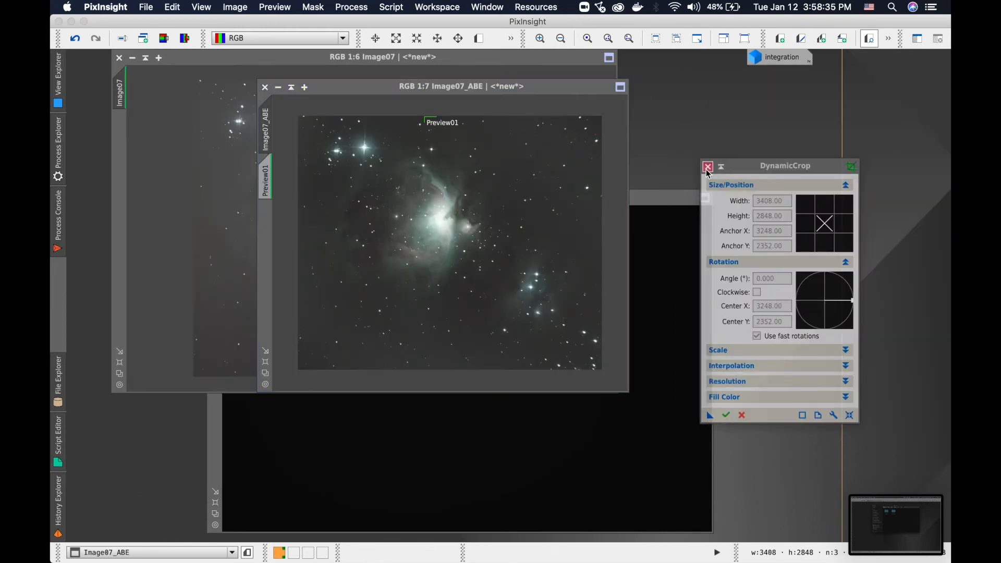
pyautogui.click(708, 167)
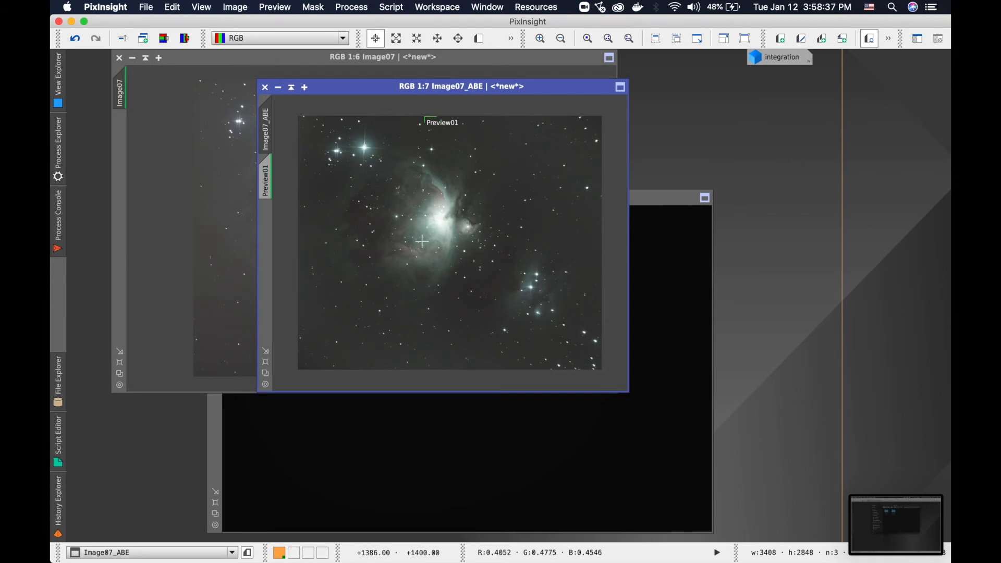
pyautogui.scroll(2, 422, 242)
pyautogui.scroll(-1, 423, 241)
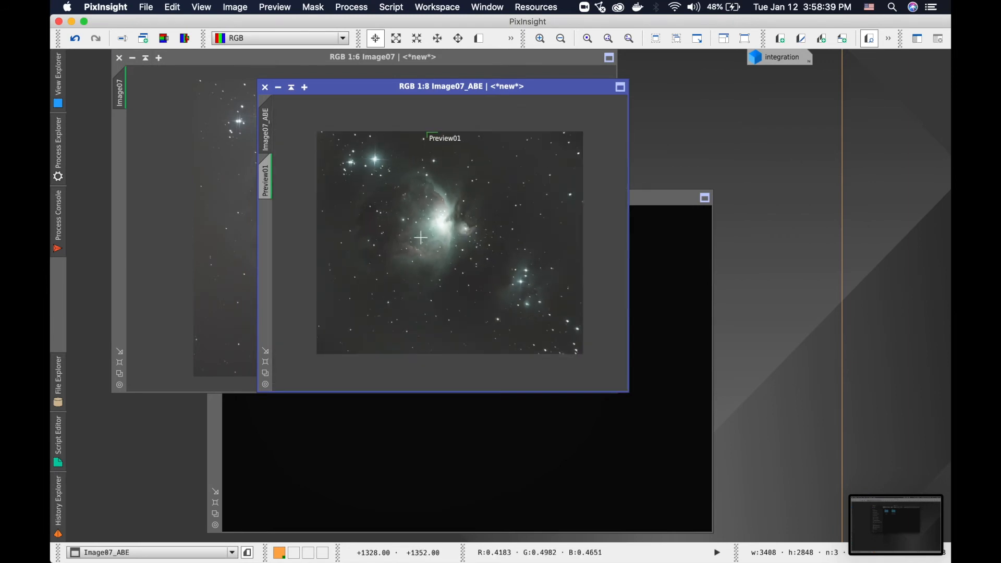
pyautogui.scroll(-1, 421, 234)
# - Open the CurvesTransformation process and start its real-time preview on Image07_ABE
pyautogui.click(362, 5)
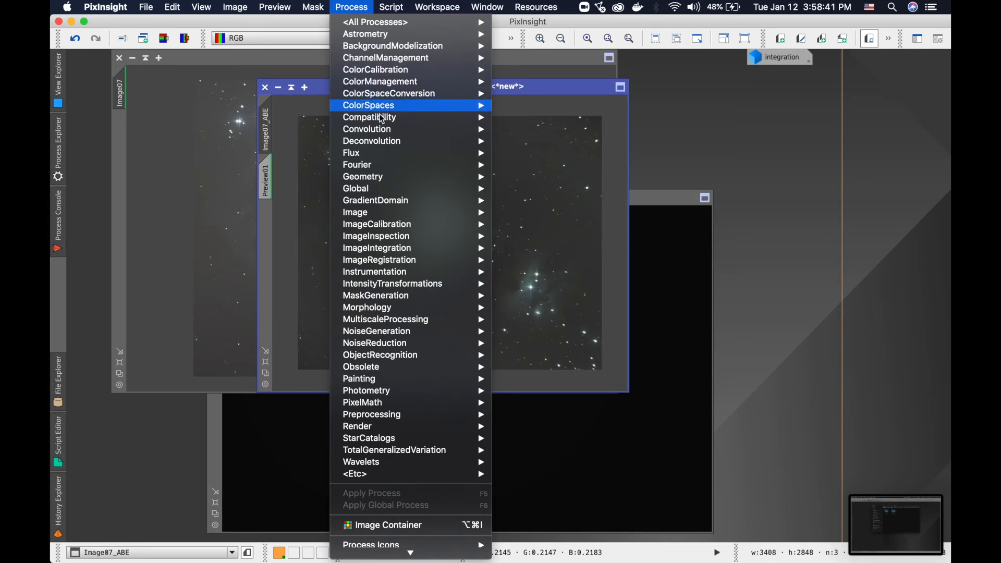
pyautogui.moveTo(424, 280)
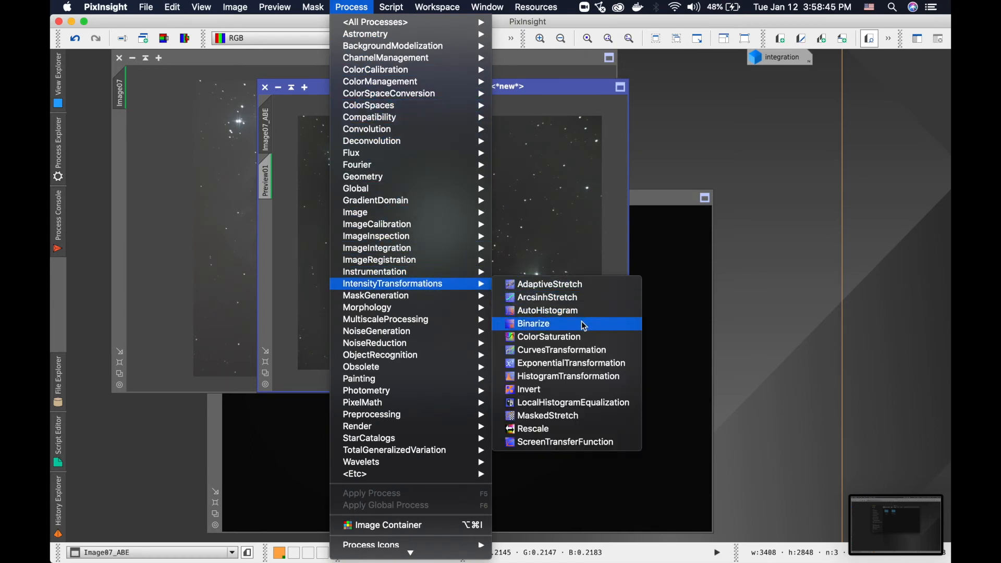
pyautogui.click(610, 352)
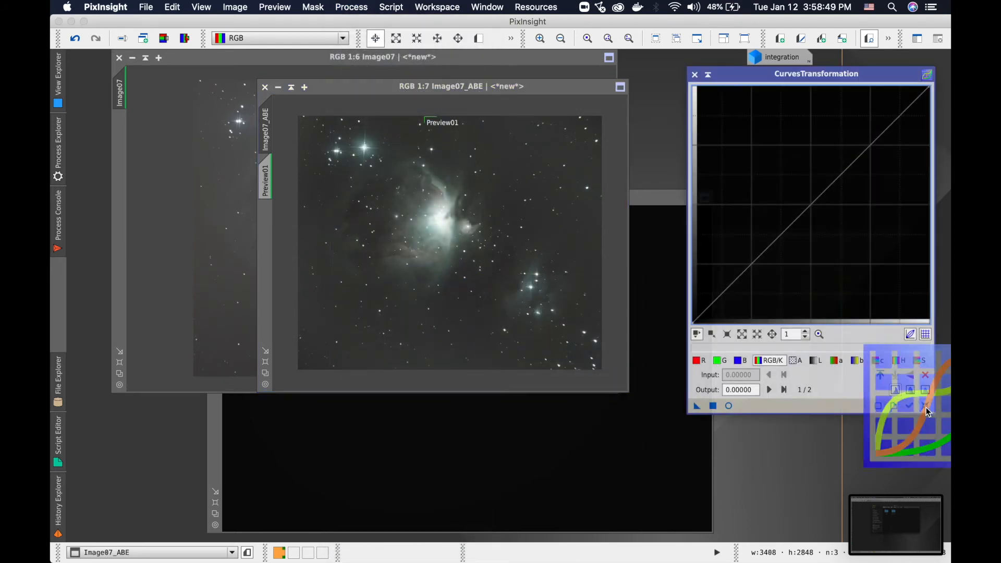
pyautogui.click(729, 406)
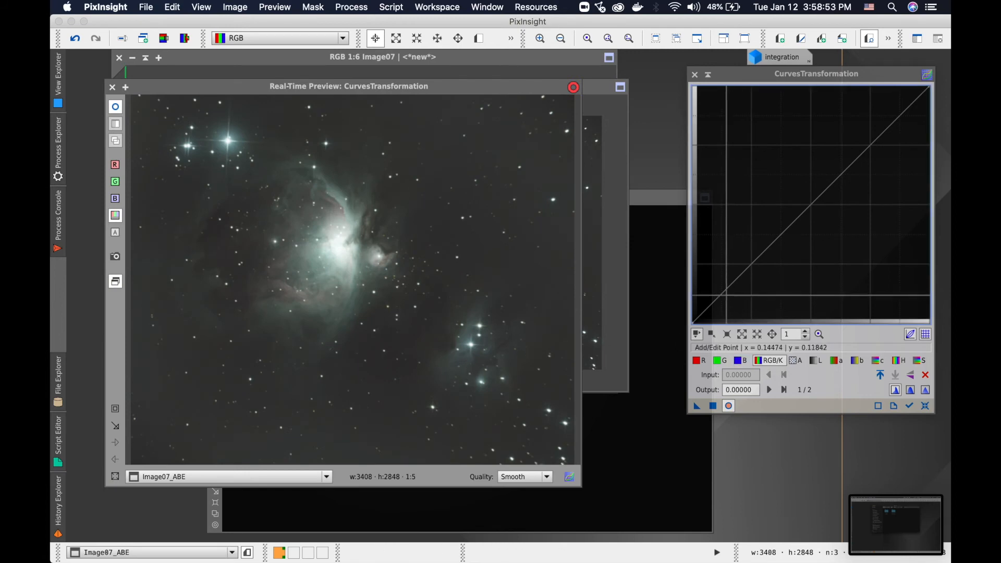
# - Shape the RGB/K curve with points at input 0.13684, output 0.08158 and input 0.85526, output 0.83421
pyautogui.click(718, 300)
pyautogui.moveTo(718, 299); pyautogui.dragTo(724, 304)
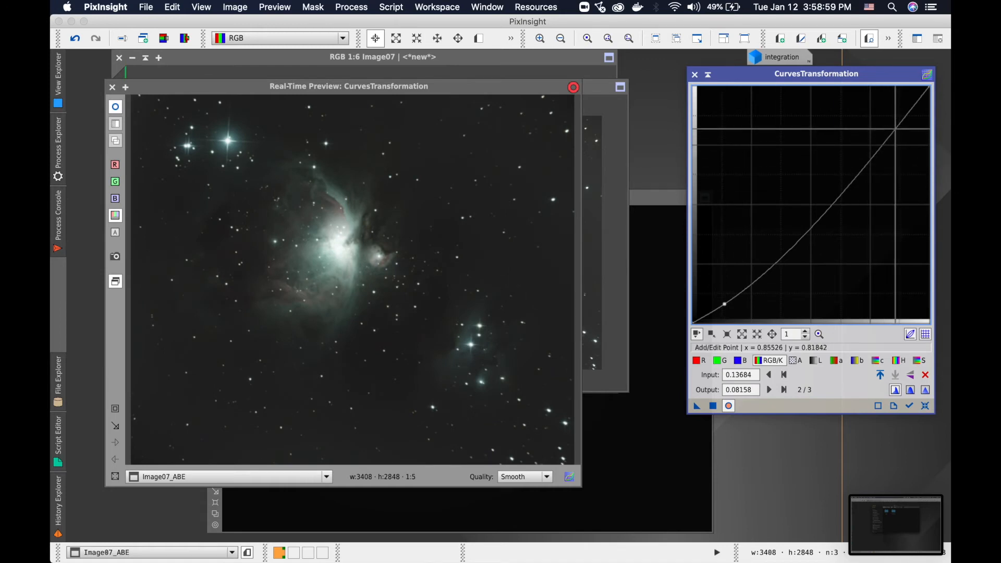
pyautogui.click(893, 126)
pyautogui.moveTo(893, 126); pyautogui.dragTo(895, 125)
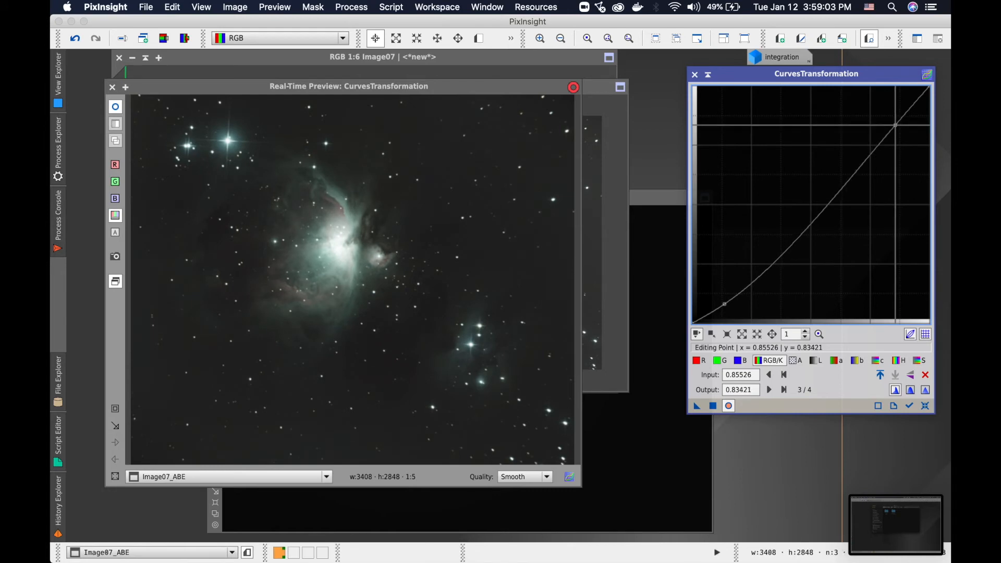
# - Add lightness curve points at 0.08947/0.07895 and 0.81579/0.81579, and raise the saturation curve through about 0.44/0.66
pyautogui.click(816, 360)
pyautogui.moveTo(712, 276); pyautogui.dragTo(713, 305)
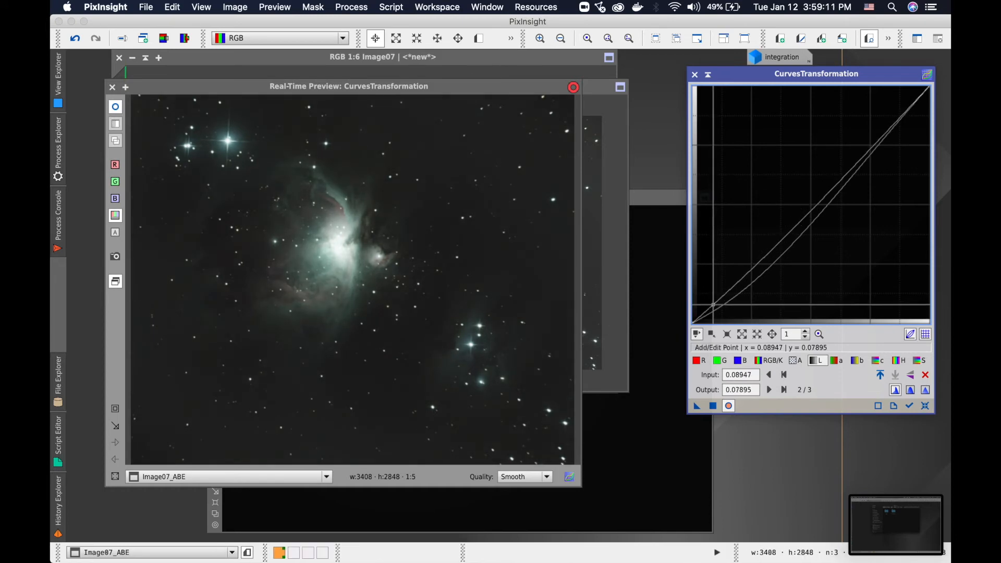
pyautogui.moveTo(879, 133); pyautogui.dragTo(886, 130)
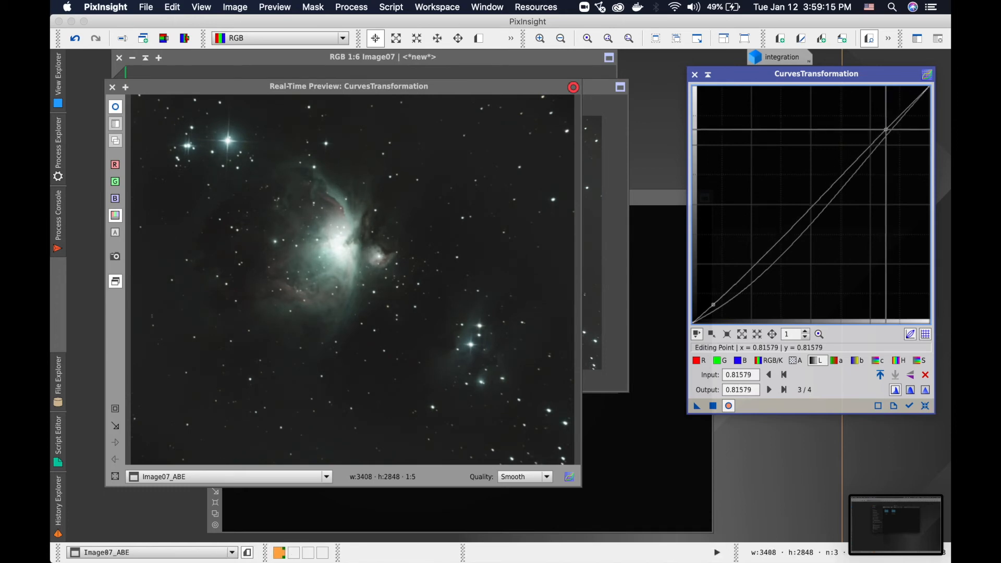
pyautogui.click(917, 361)
pyautogui.moveTo(794, 208); pyautogui.dragTo(796, 167)
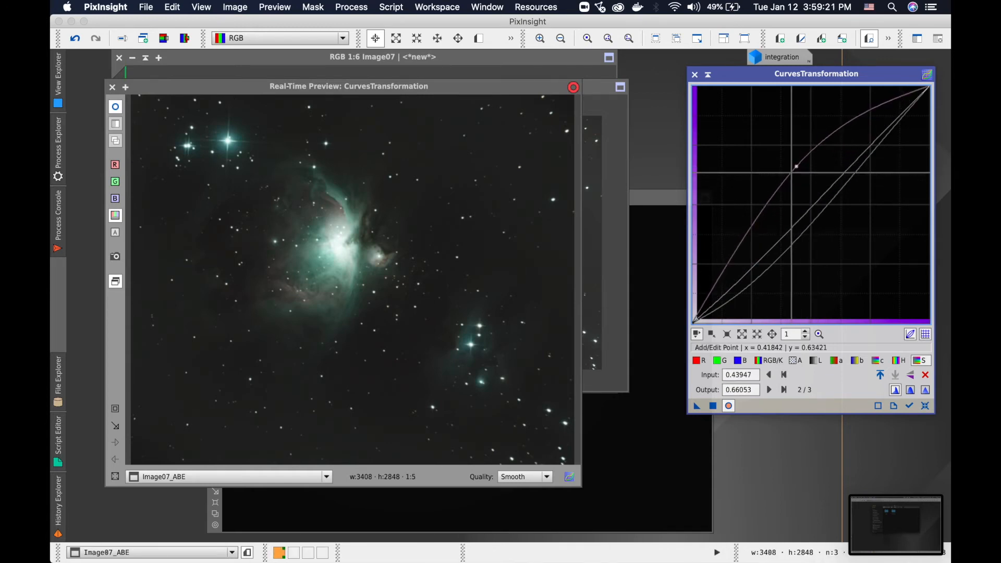
# - Lower the green channel curve through a point at input 0.51842 and output 0.47105
pyautogui.click(720, 361)
pyautogui.click(804, 212)
pyautogui.moveTo(805, 212); pyautogui.dragTo(808, 214)
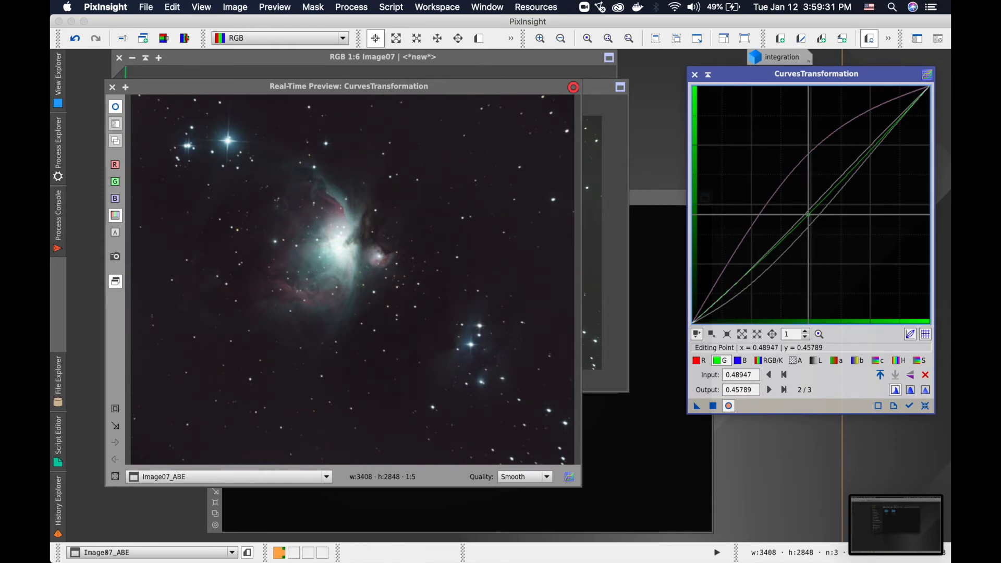
pyautogui.moveTo(808, 214); pyautogui.dragTo(815, 211)
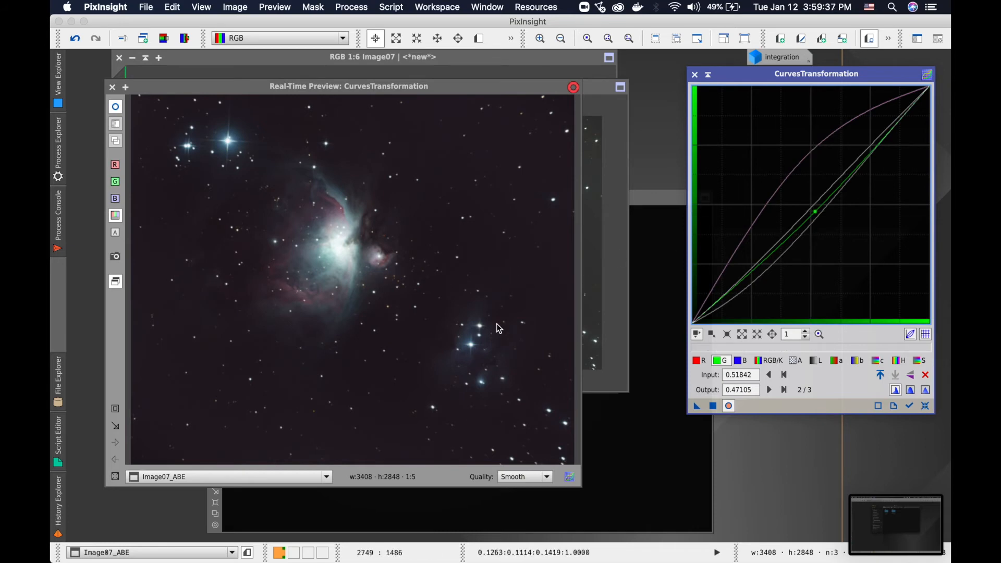
# - Raise the CIE c chrominance curve slightly through a point at input 0.47632 and output 0.51842
pyautogui.click(820, 365)
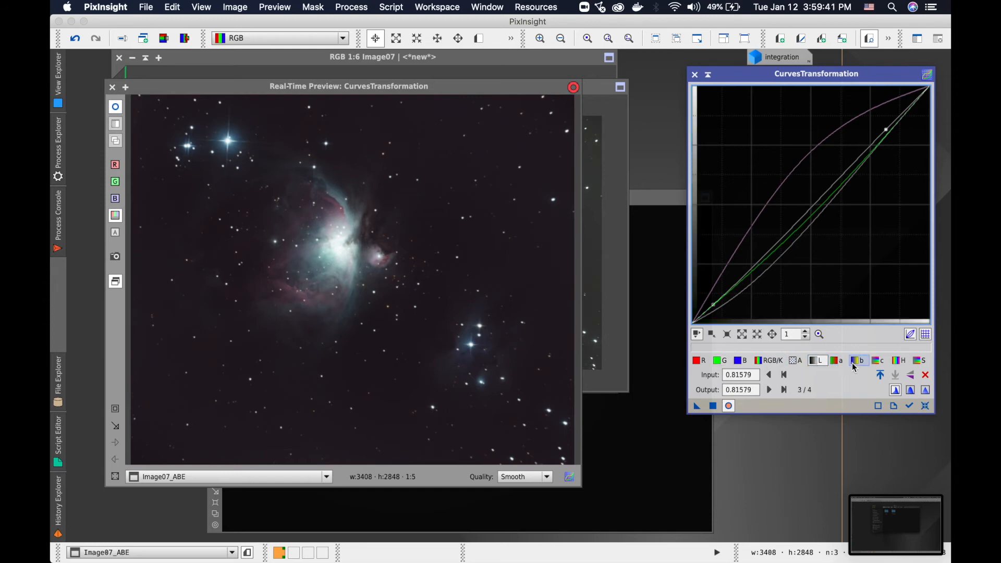
pyautogui.click(876, 360)
pyautogui.click(811, 207)
pyautogui.moveTo(811, 207); pyautogui.dragTo(803, 199)
pyautogui.moveTo(804, 199); pyautogui.dragTo(805, 200)
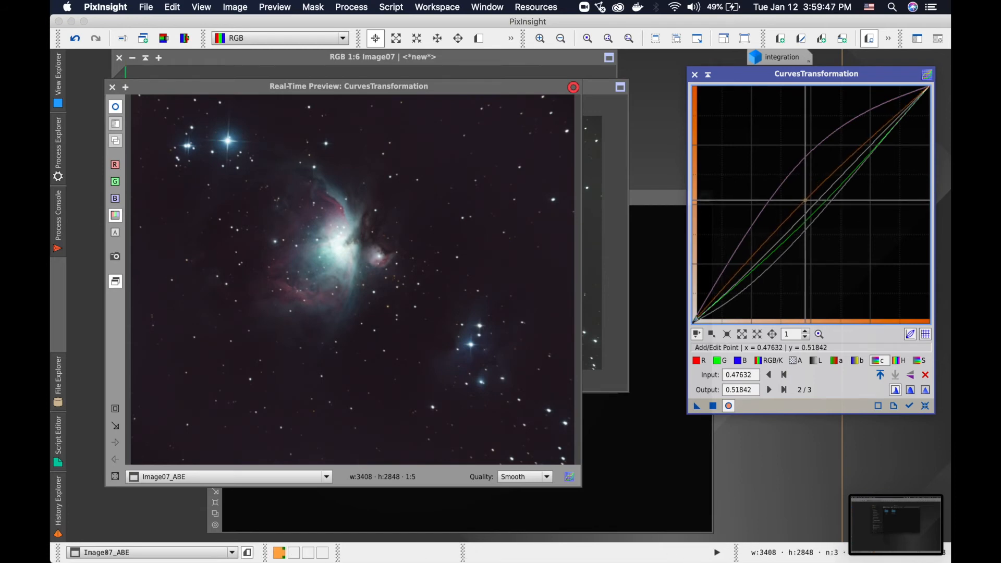
# - Apply the curves adjustment to Image07_ABE, and close the real-time preview and CurvesTransformation
pyautogui.click(764, 363)
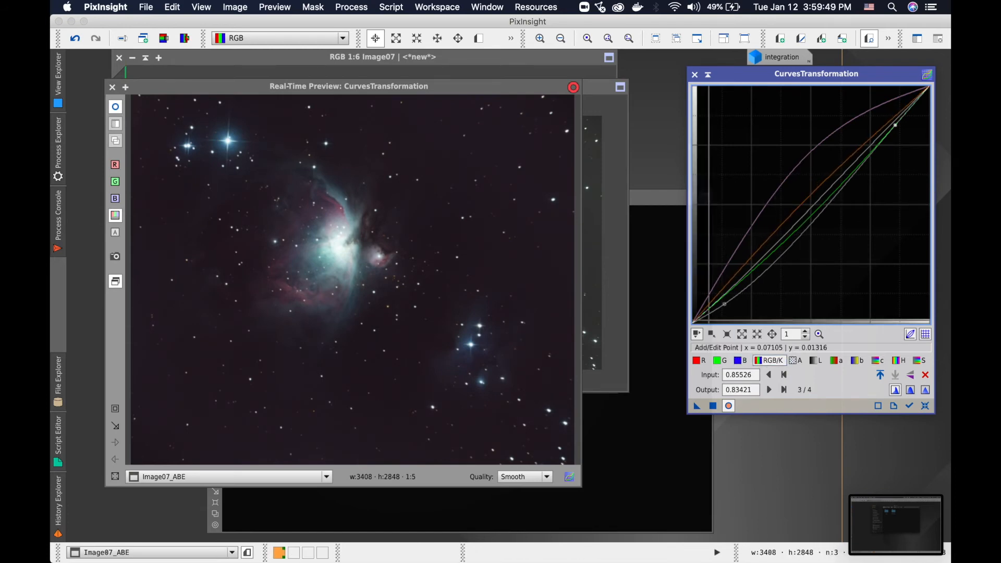
pyautogui.click(713, 406)
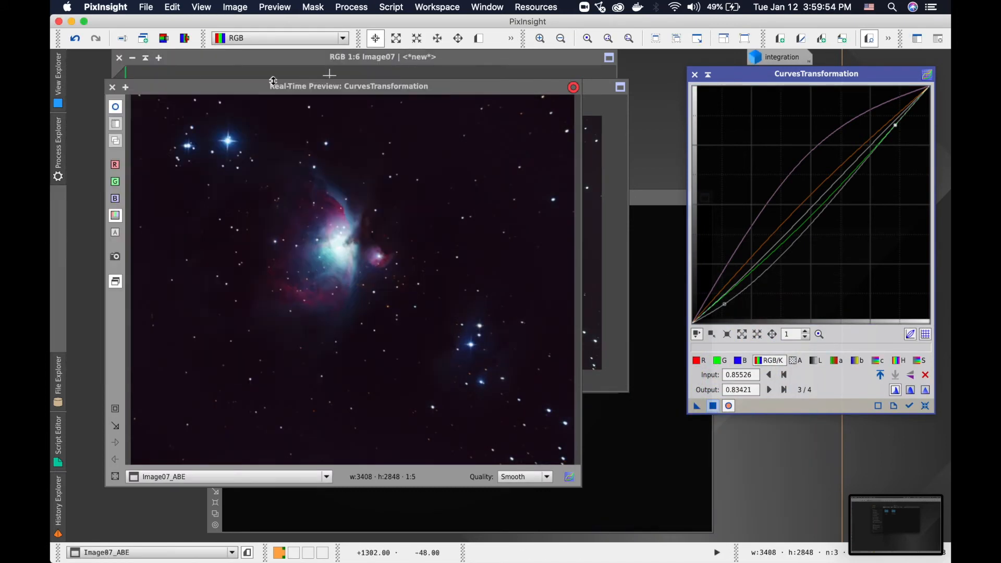
pyautogui.click(112, 87)
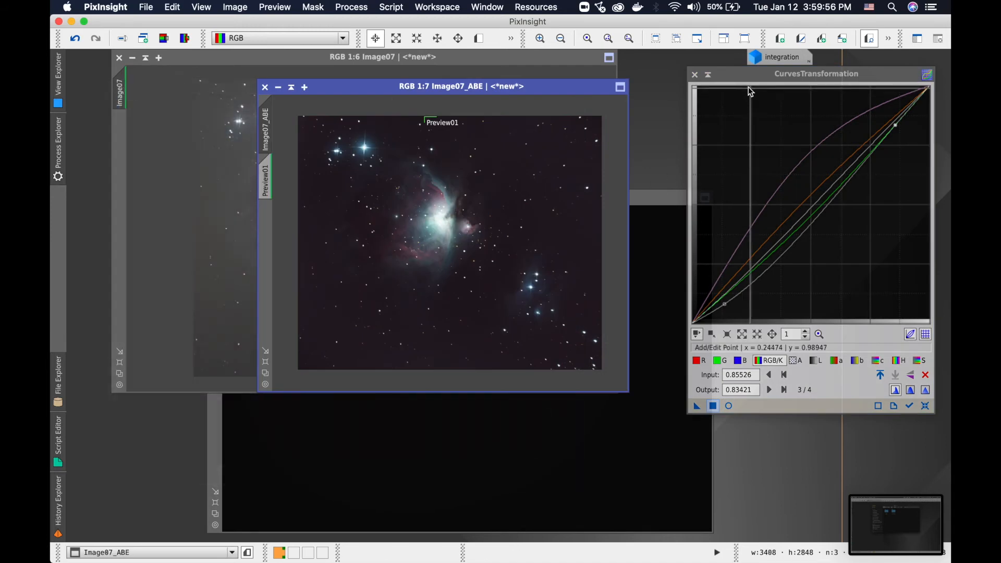
pyautogui.click(694, 75)
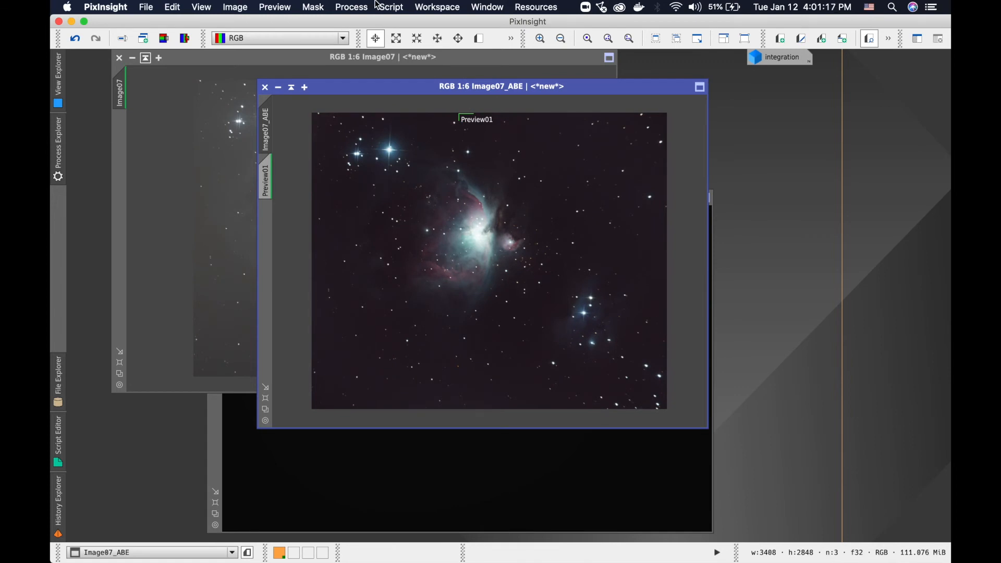
# - Open the RangeSelection process and start its real-time preview on Image07_ABE
pyautogui.click(347, 8)
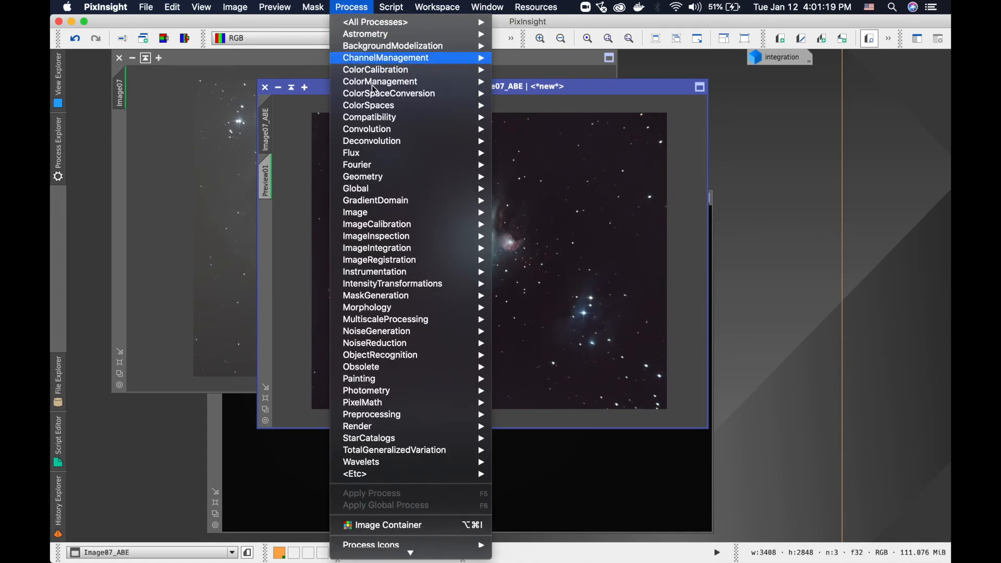
pyautogui.moveTo(446, 297)
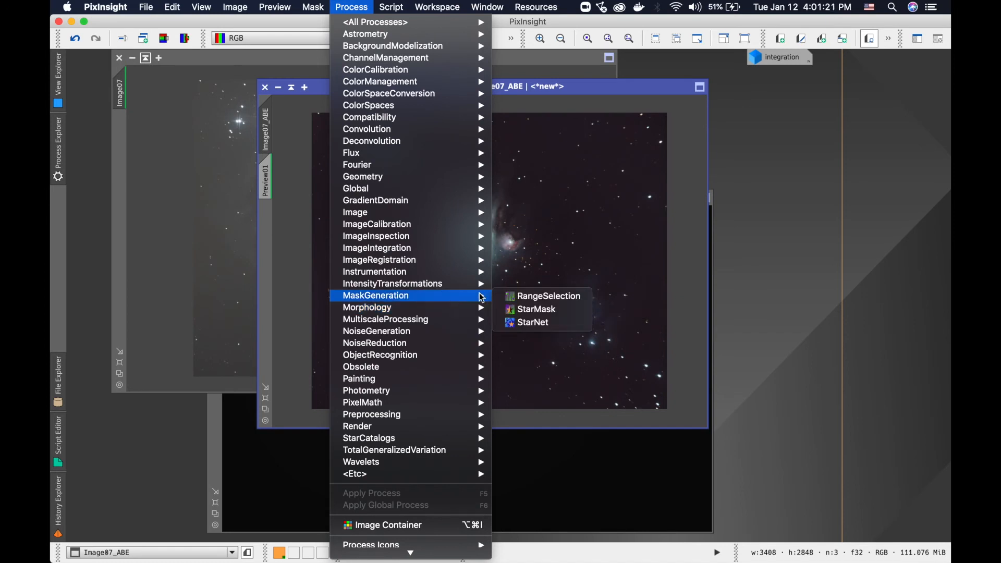
pyautogui.click(573, 302)
pyautogui.click(640, 231)
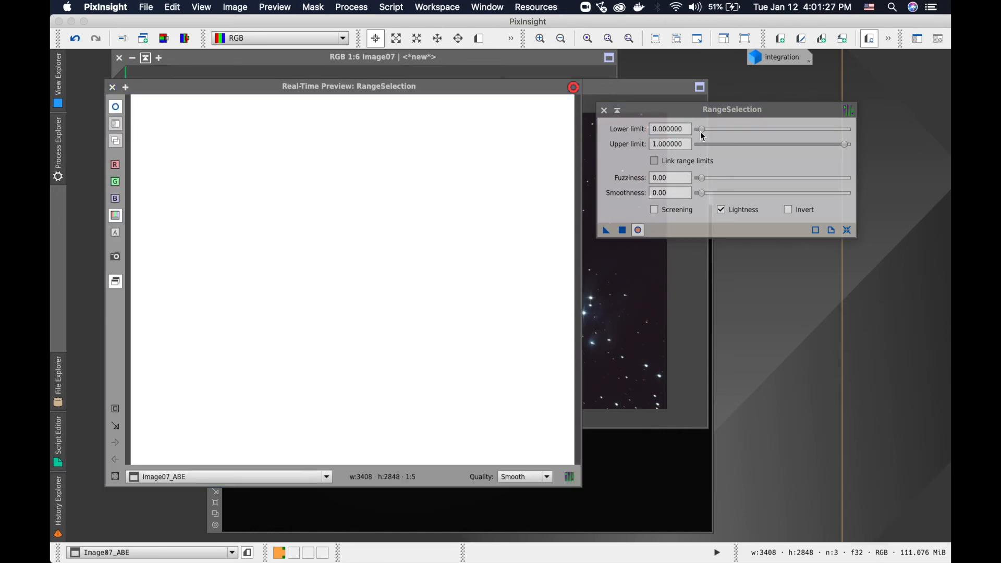
# - Generate a range mask from Image07_ABE with a lower limit of 0.14 and smoothness of 100
pyautogui.moveTo(703, 130); pyautogui.dragTo(723, 134)
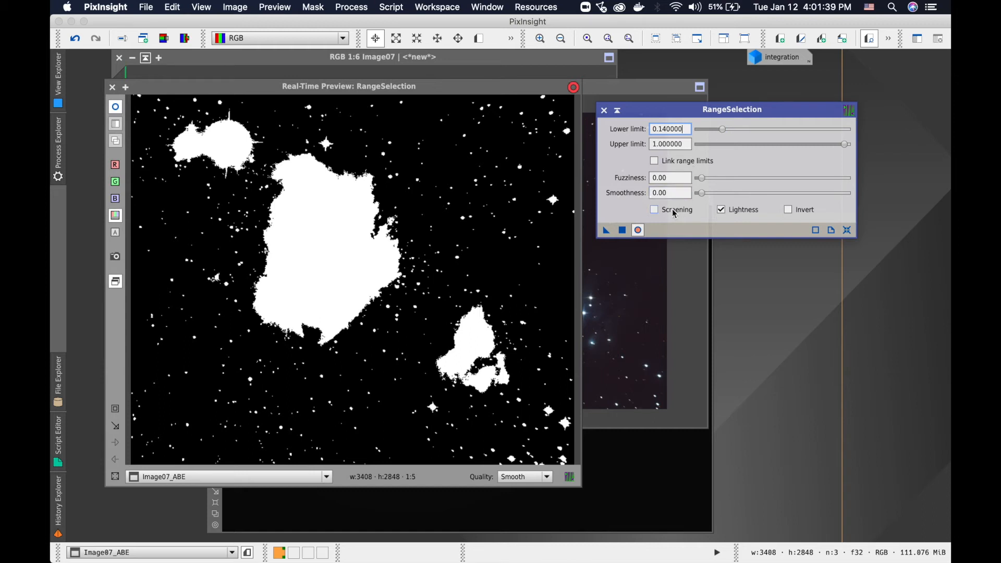
pyautogui.moveTo(701, 193); pyautogui.dragTo(878, 197)
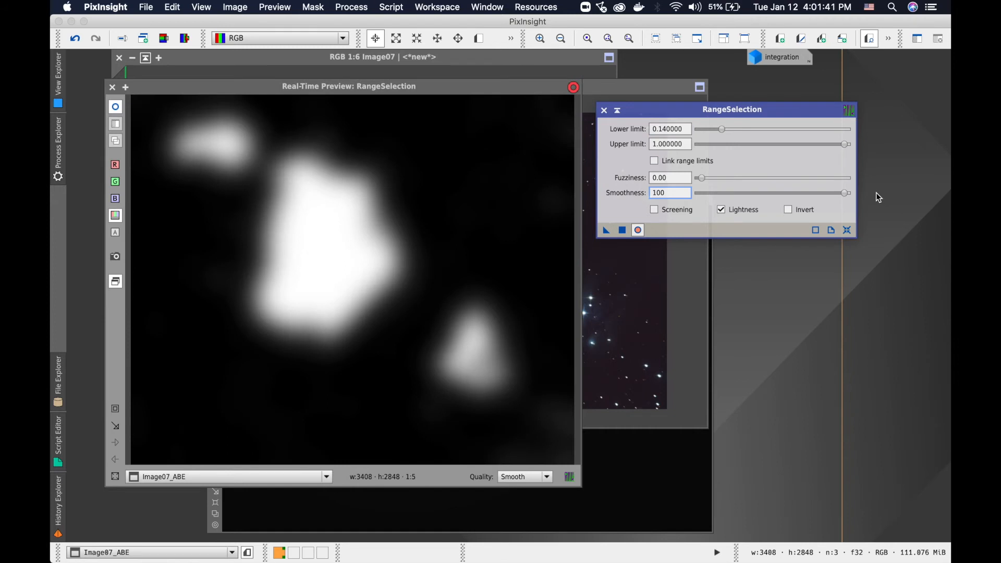
pyautogui.click(623, 230)
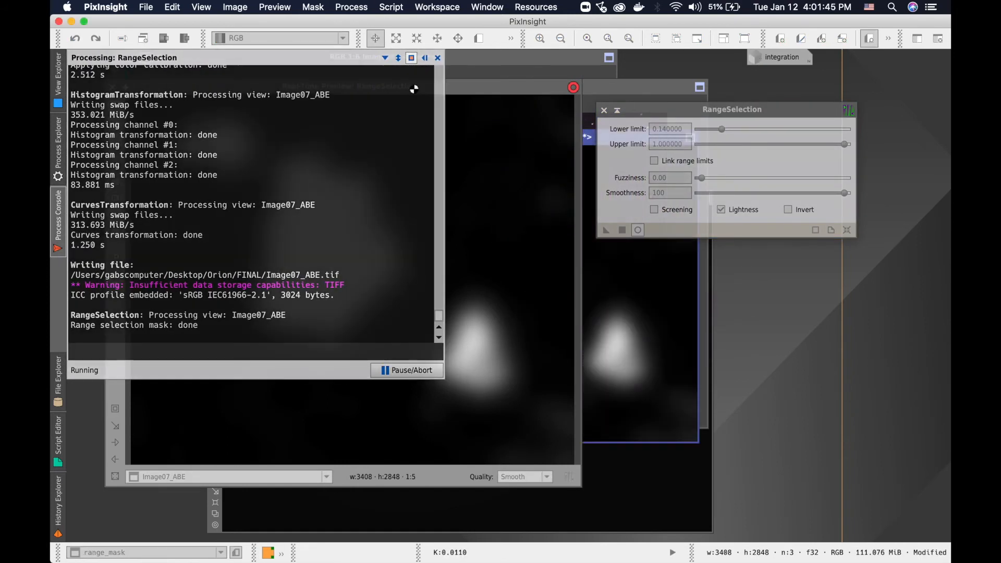
# - Close the process console, RangeSelection and the real-time preview, and move the range_mask window lower to uncover Image07_ABE
pyautogui.click(437, 59)
pyautogui.click(604, 110)
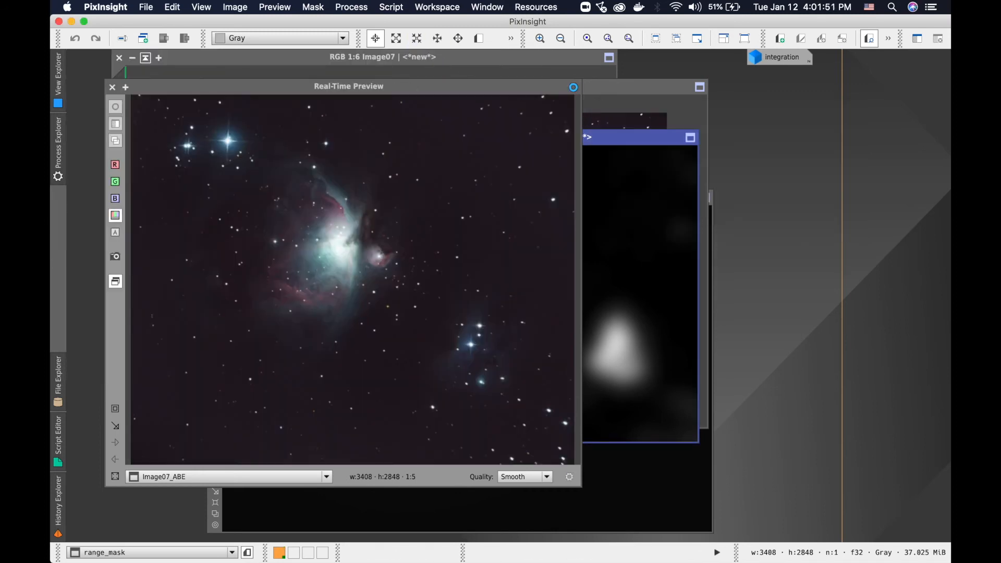
pyautogui.click(112, 87)
pyautogui.moveTo(460, 140); pyautogui.dragTo(442, 239)
# - Delete Preview01 from Image07_ABE
pyautogui.click(265, 180)
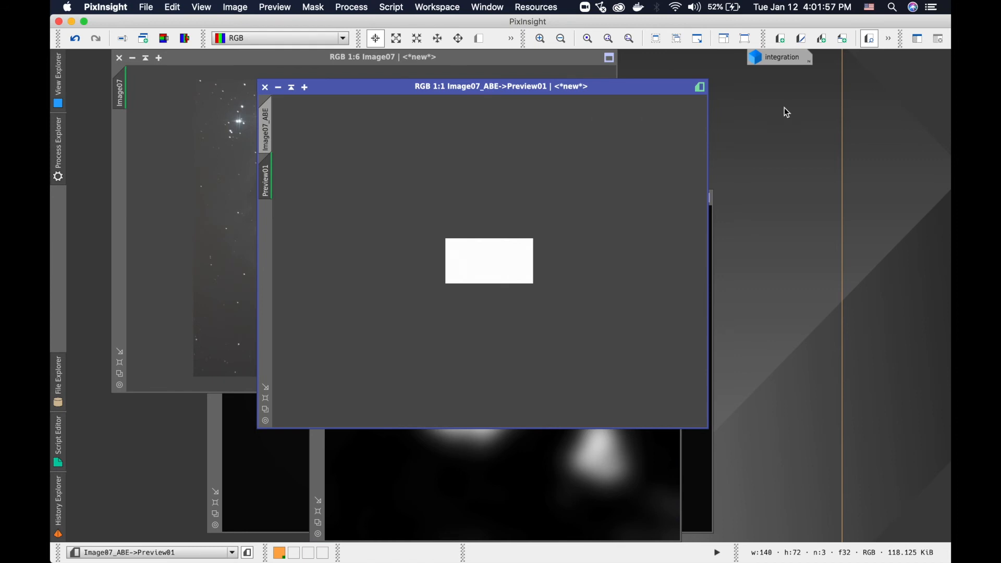
pyautogui.click(889, 39)
pyautogui.click(802, 80)
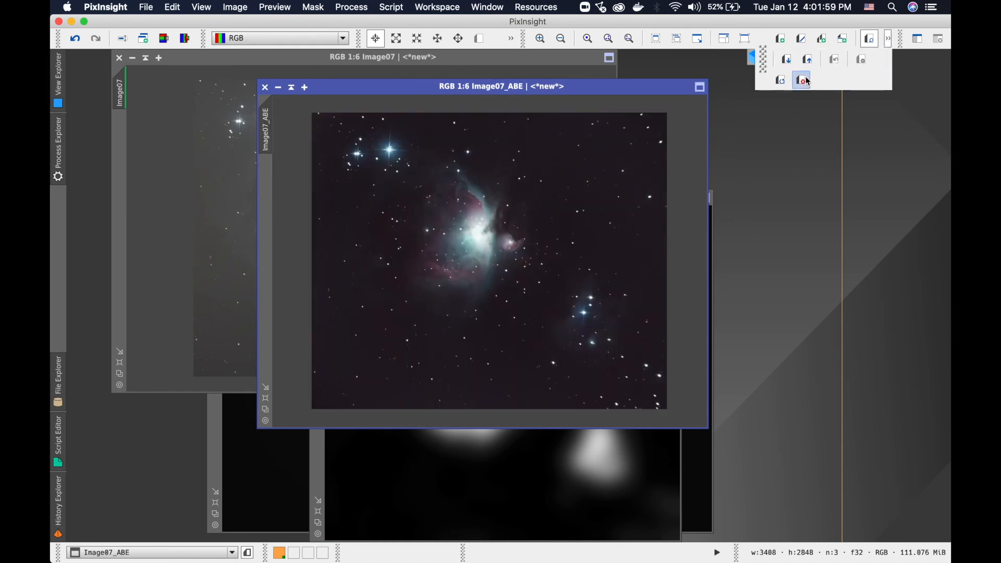
# - Apply range_mask as the mask of Image07_ABE, and minimize the mask to an icon placed beneath the integration icon
pyautogui.click(362, 458)
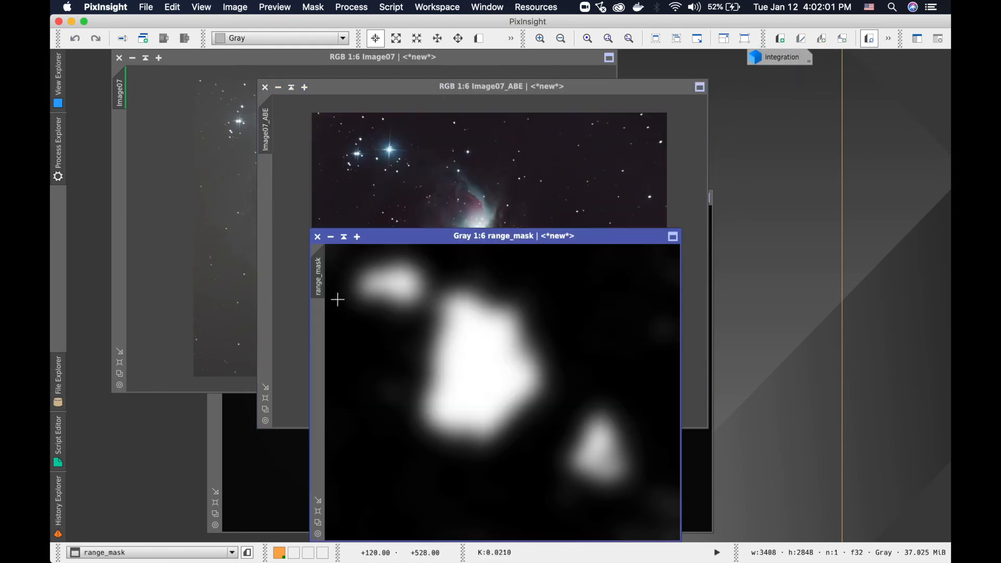
pyautogui.moveTo(320, 267); pyautogui.dragTo(266, 149)
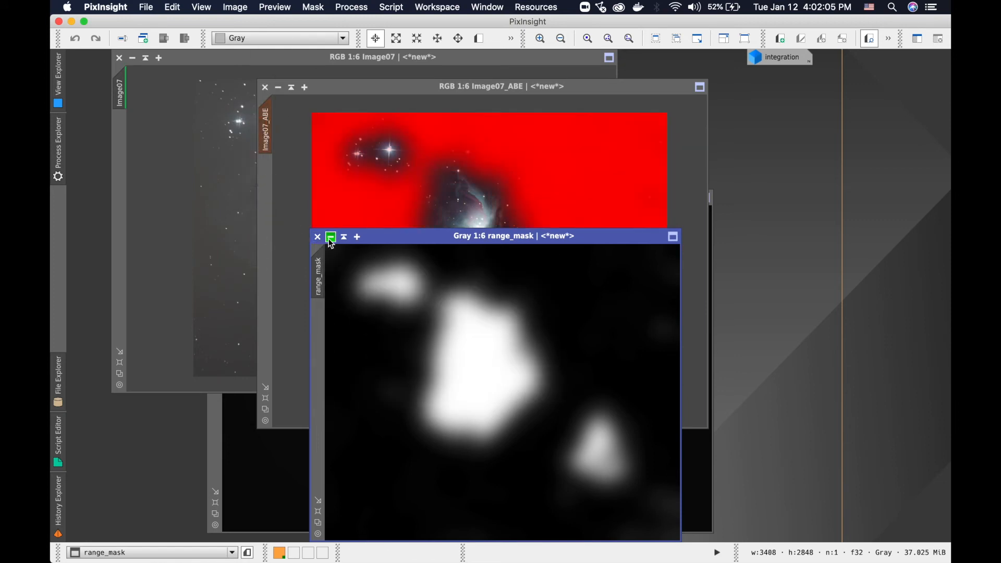
pyautogui.click(331, 237)
pyautogui.moveTo(530, 394); pyautogui.dragTo(780, 80)
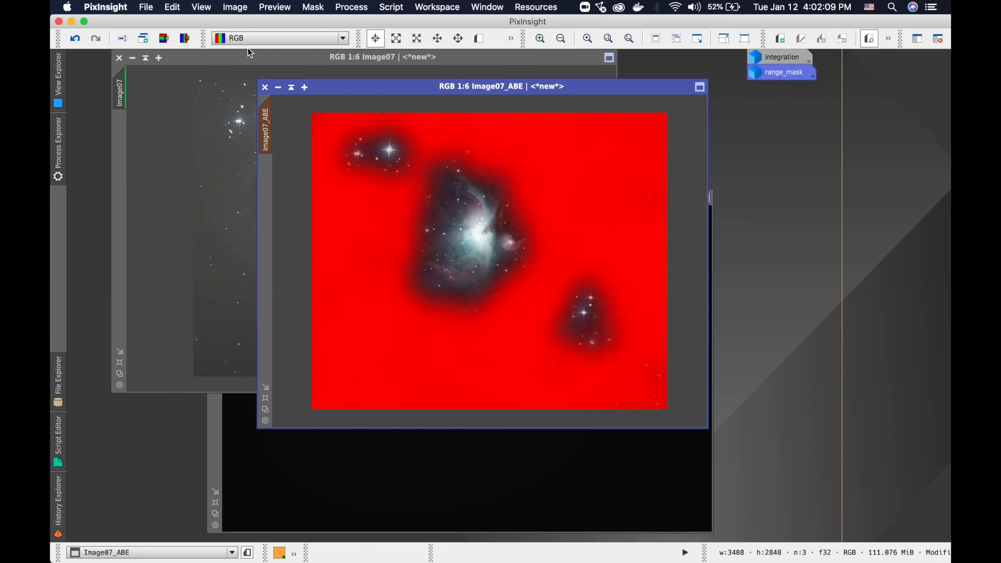
# - Minimize Image07 to an icon placed beneath range_mask, and bring the Image07_ABE_background window forward
pyautogui.click(132, 58)
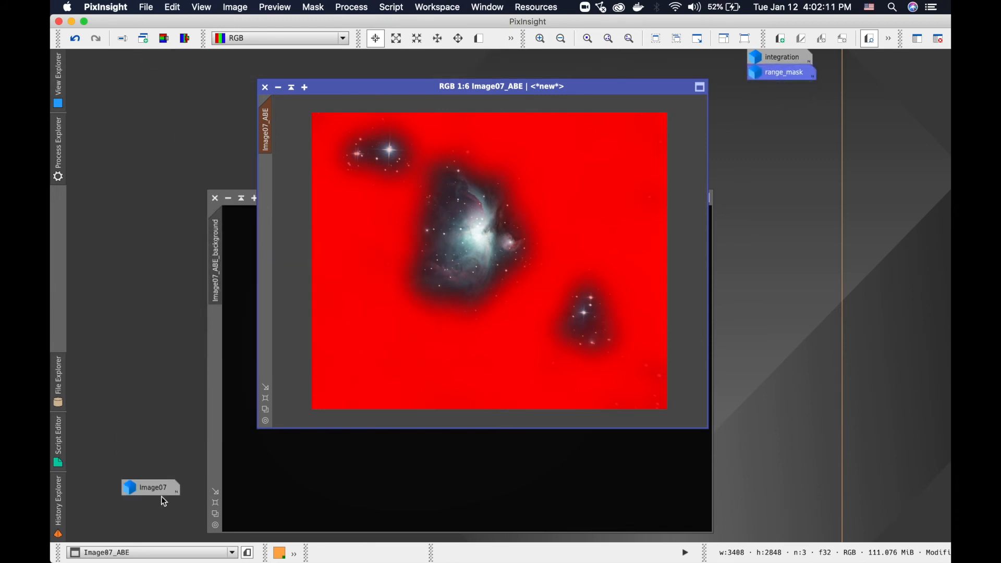
pyautogui.moveTo(170, 482); pyautogui.dragTo(777, 91)
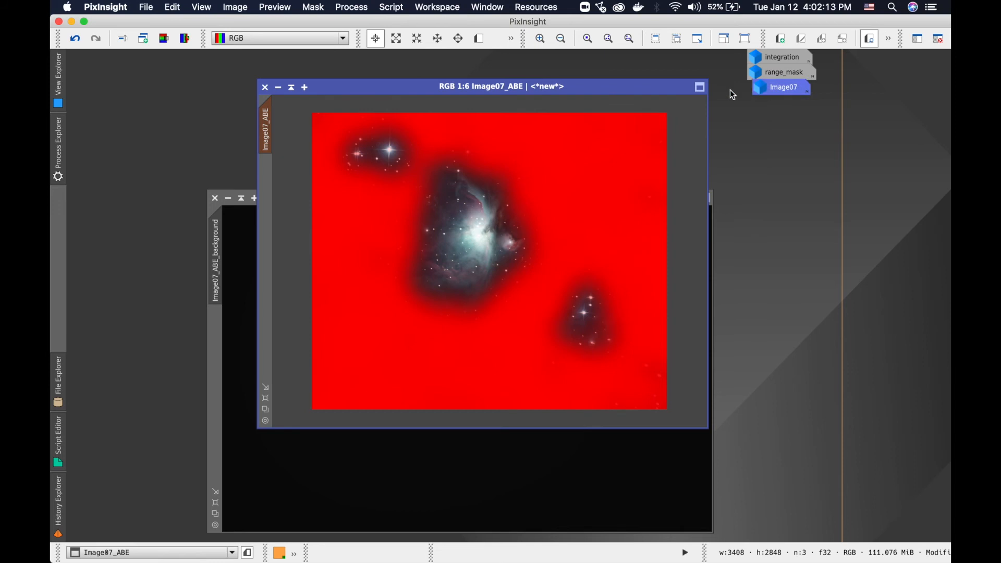
pyautogui.click(216, 327)
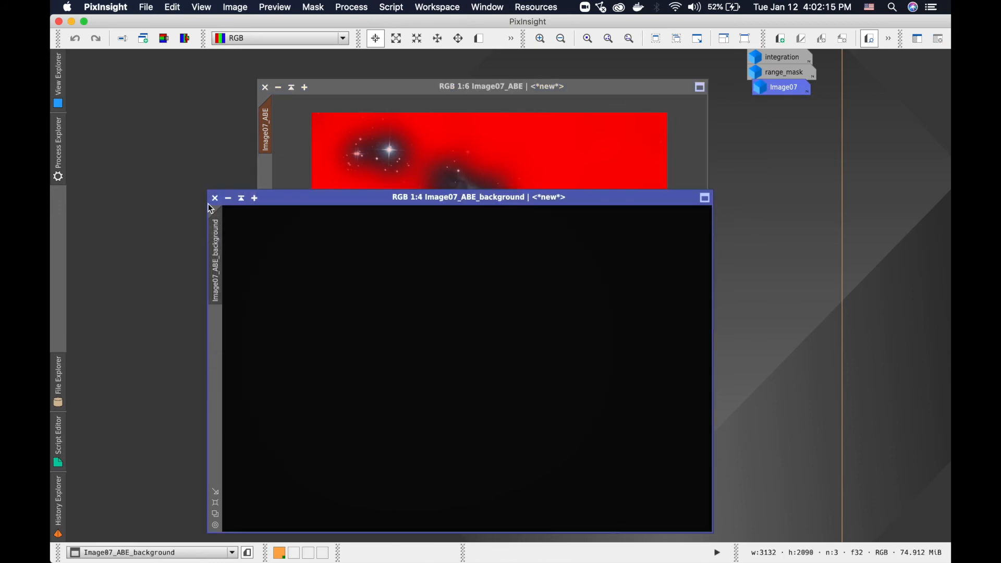
# - Close Image07_ABE_background, and open UnsharpMask with a real-time preview of Image07_ABE
pyautogui.click(214, 199)
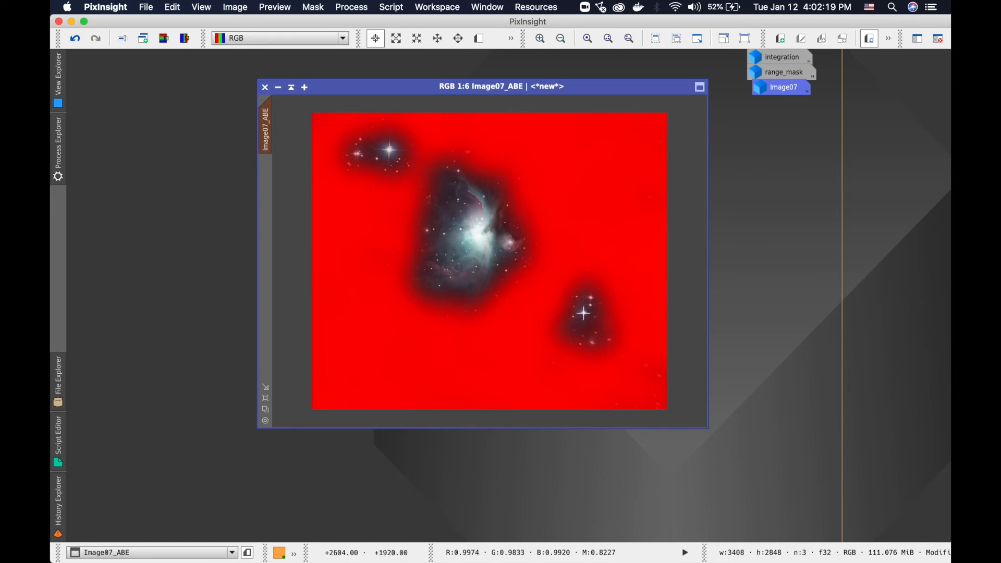
pyautogui.click(353, 6)
pyautogui.moveTo(474, 129)
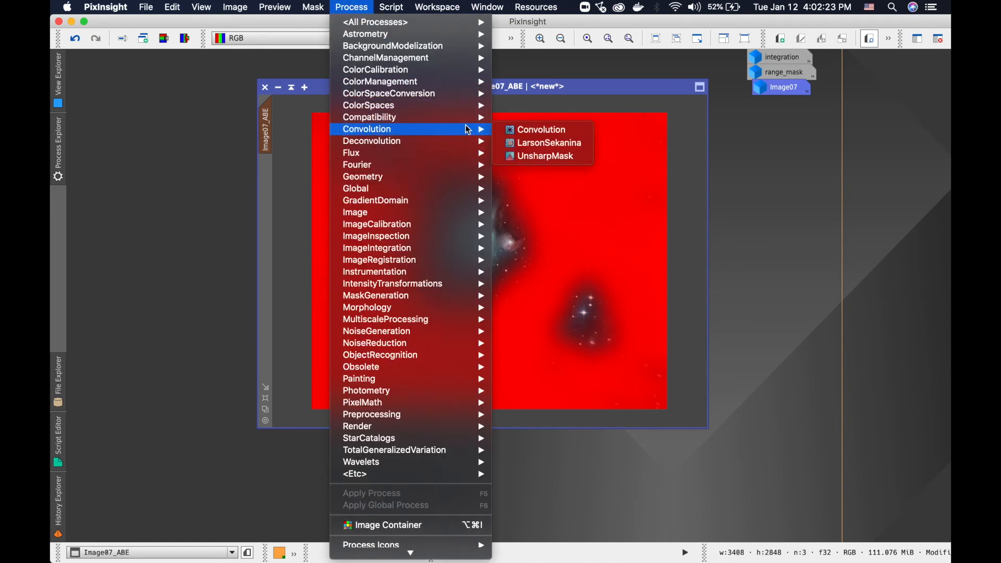
pyautogui.click(583, 158)
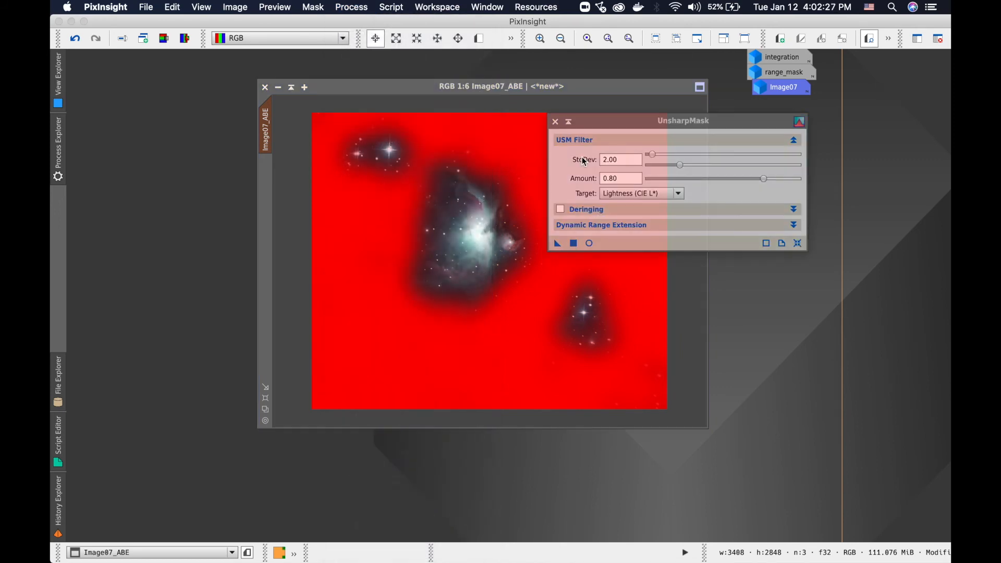
pyautogui.click(589, 243)
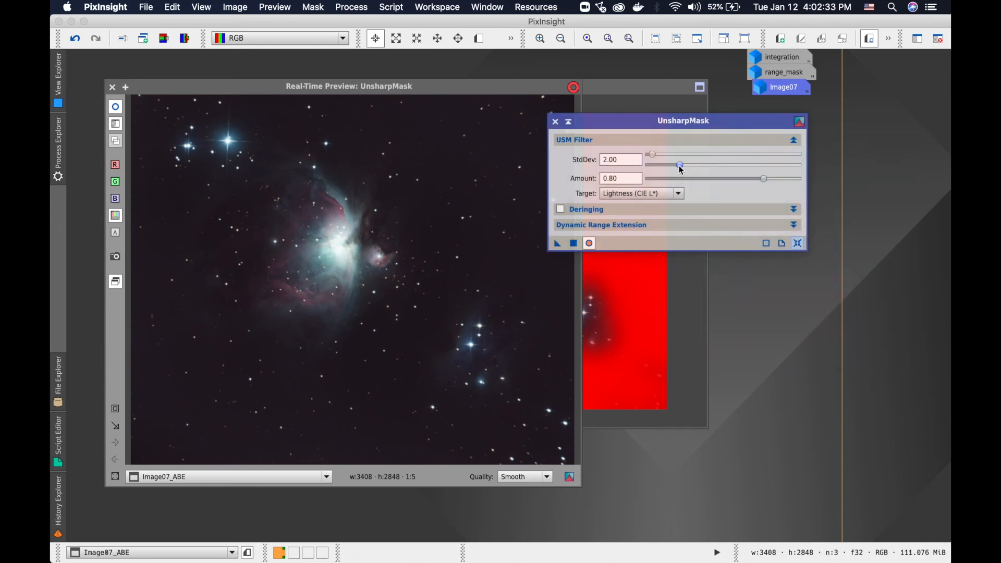
# - Raise the UnsharpMask StdDev to 5.90 and enable Deringing with Bright set to 0.0500
pyautogui.moveTo(689, 166); pyautogui.dragTo(738, 168)
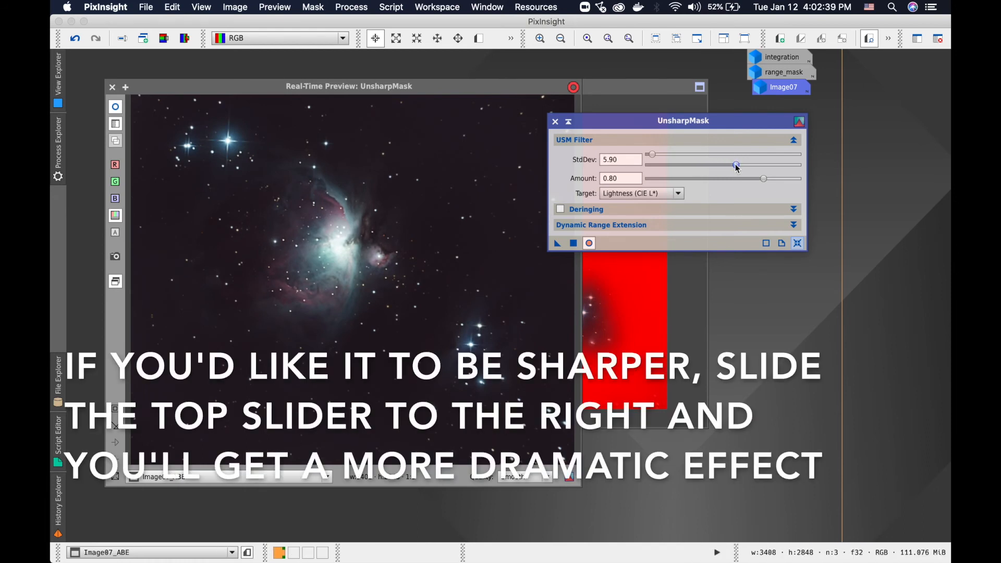
pyautogui.click(561, 209)
pyautogui.click(561, 209)
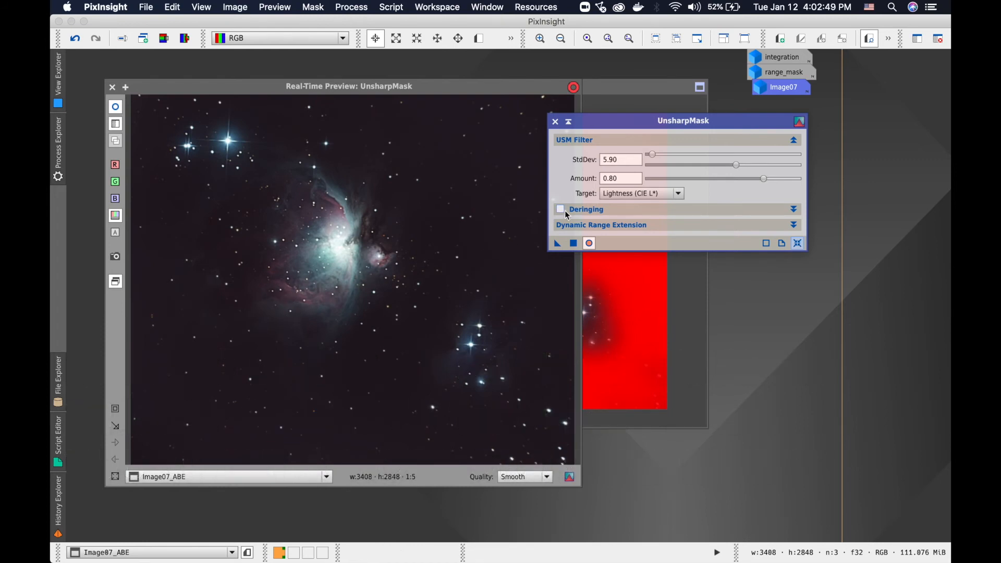
pyautogui.click(793, 209)
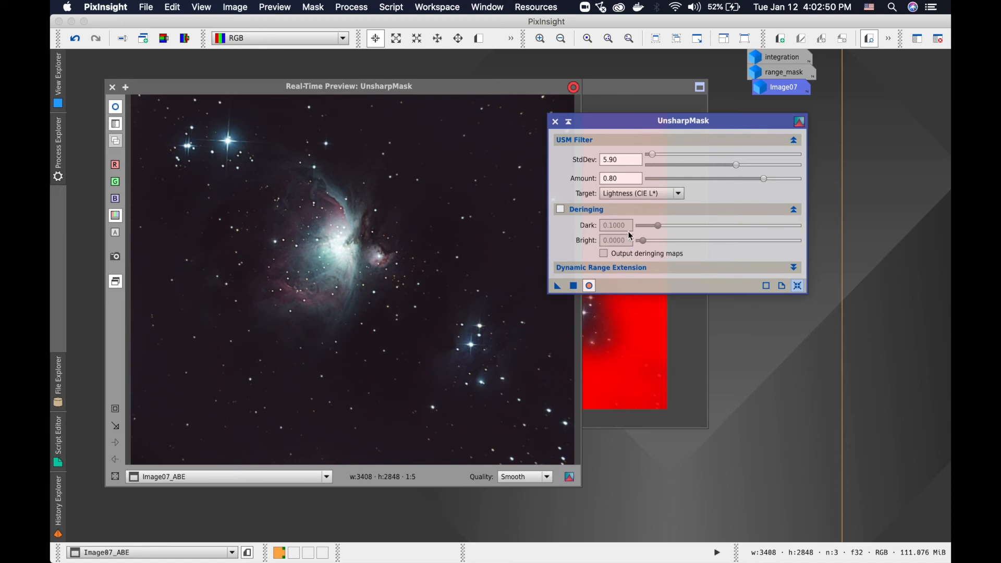
pyautogui.click(561, 209)
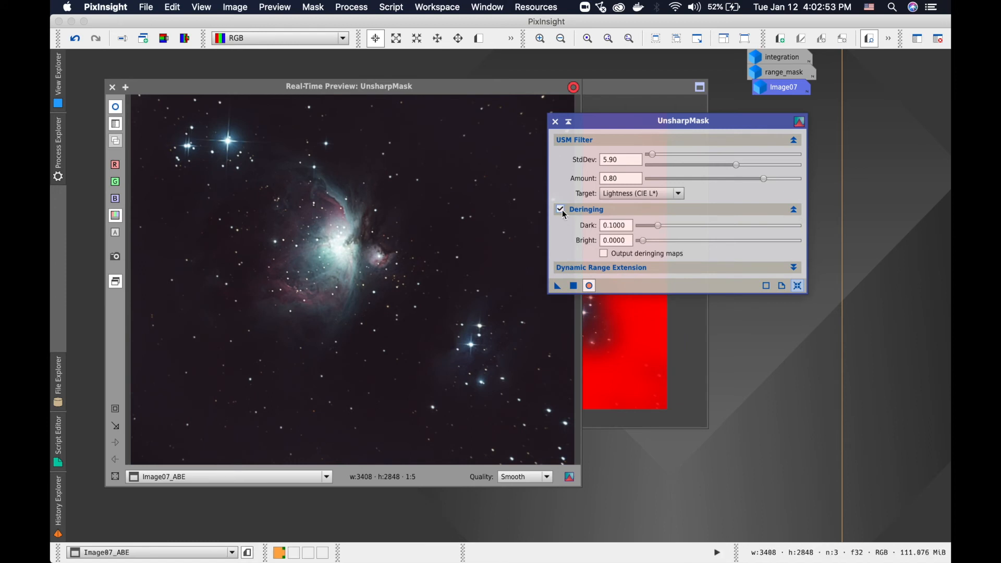
pyautogui.click(645, 243)
pyautogui.moveTo(646, 246); pyautogui.dragTo(654, 246)
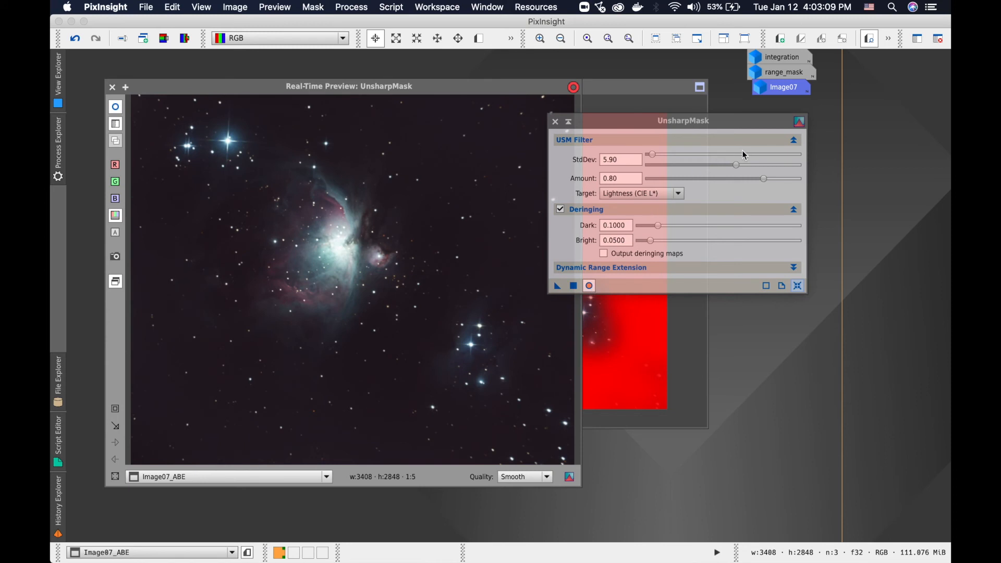
# - Set the UnsharpMask StdDev to 8.40, compare the real-time preview on and off, and apply the sharpening to Image07_ABE
pyautogui.moveTo(739, 170); pyautogui.dragTo(775, 171)
pyautogui.click(591, 286)
pyautogui.click(592, 287)
pyautogui.click(592, 286)
pyautogui.click(573, 286)
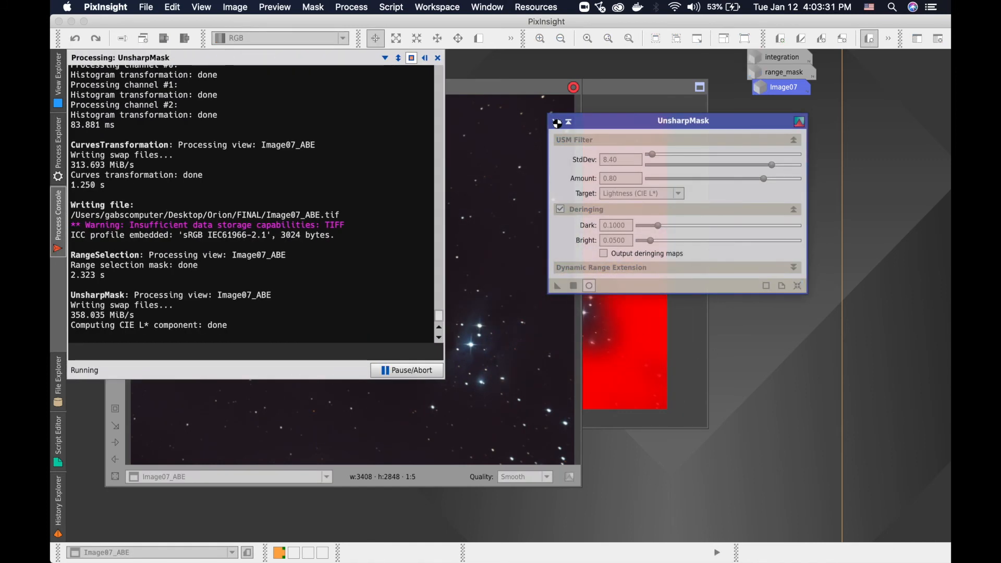
# - Close the process console, UnsharpMask and the real-time preview, and remove the mask from Image07_ABE
pyautogui.click(441, 62)
pyautogui.click(555, 121)
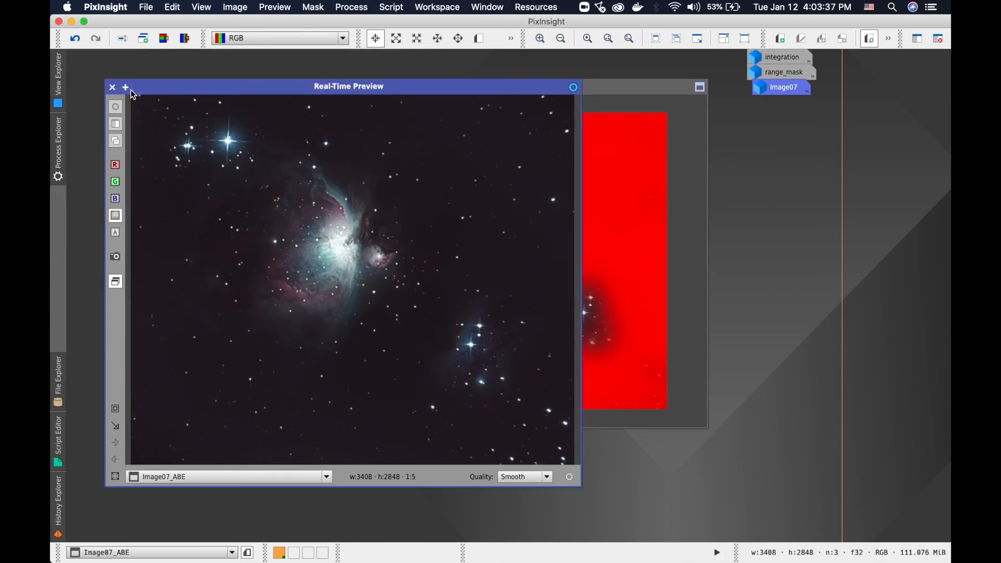
pyautogui.click(112, 88)
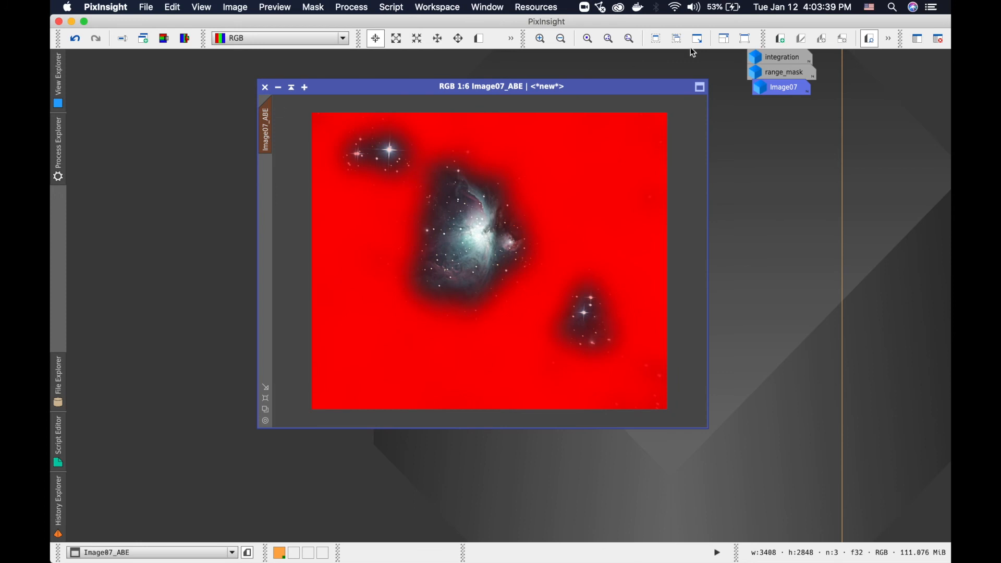
pyautogui.click(940, 41)
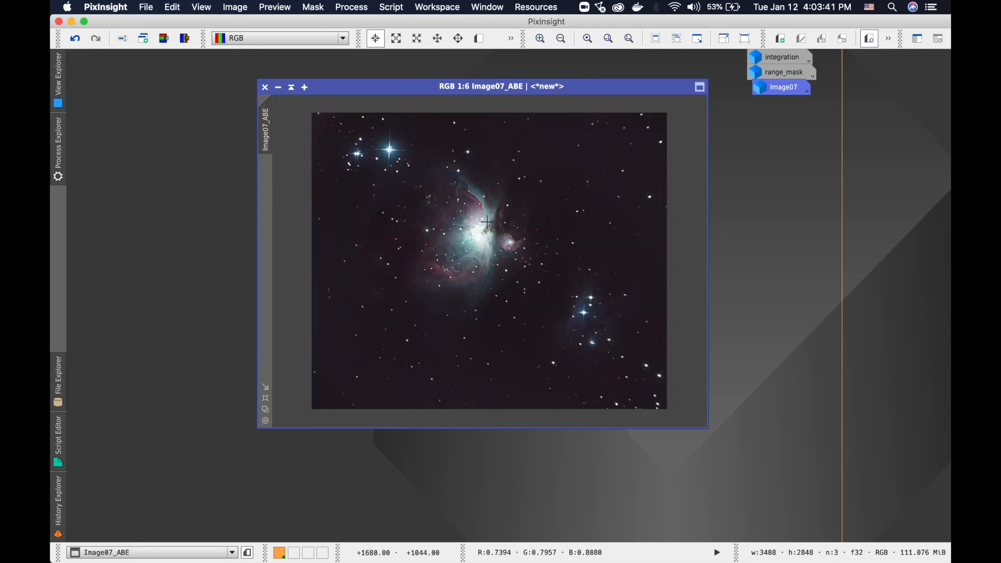
# - Extract the lightness of Image07_ABE as a separate grayscale image and invert it
pyautogui.click(167, 39)
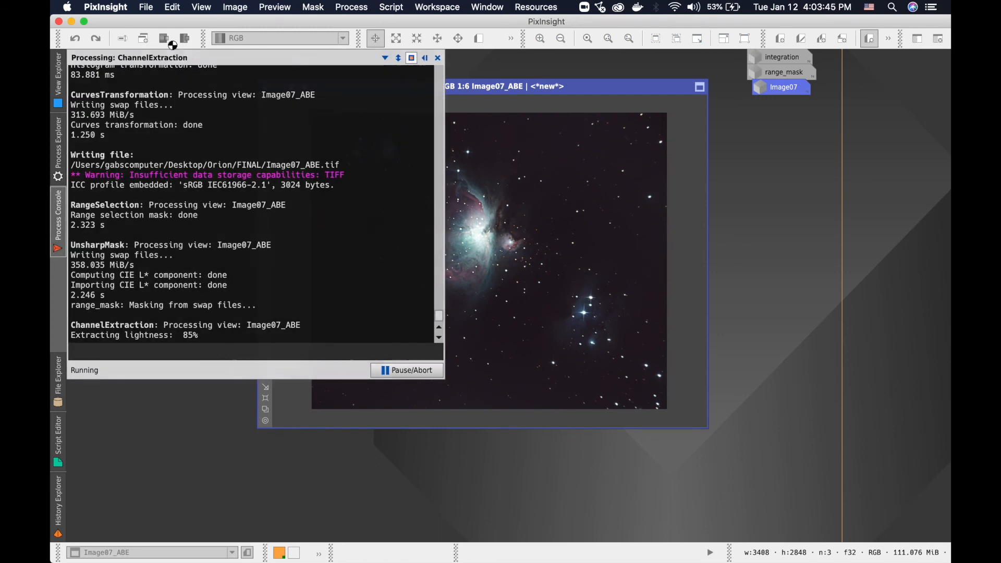
pyautogui.click(438, 58)
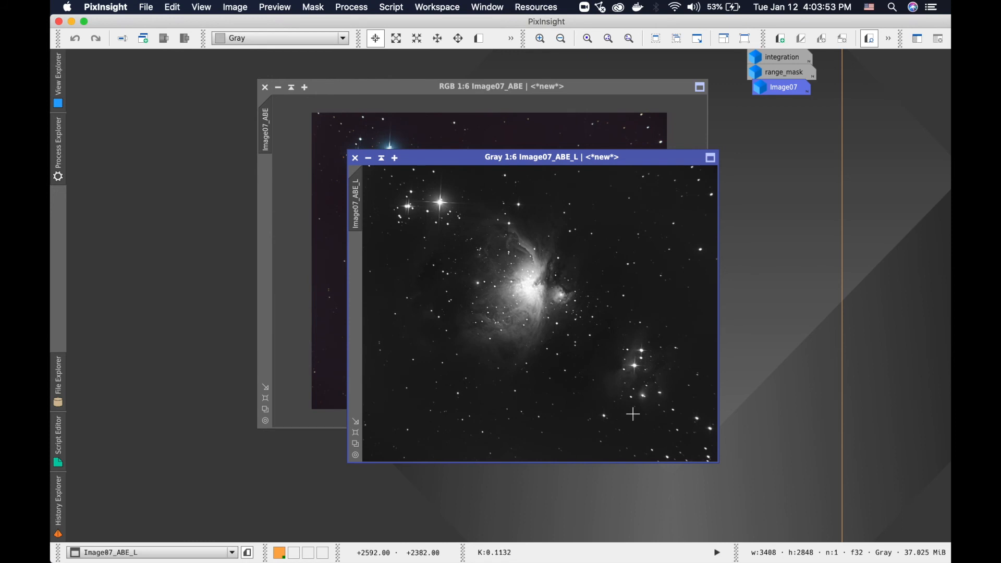
pyautogui.moveTo(526, 157)
pyautogui.mouseDown()
pyautogui.moveTo(392, 286)
pyautogui.moveTo(363, 365)
pyautogui.moveTo(489, 178)
pyautogui.moveTo(505, 174)
pyautogui.moveTo(540, 210)
pyautogui.moveTo(541, 296)
pyautogui.moveTo(510, 148)
pyautogui.mouseUp()
pyautogui.click(230, 8)
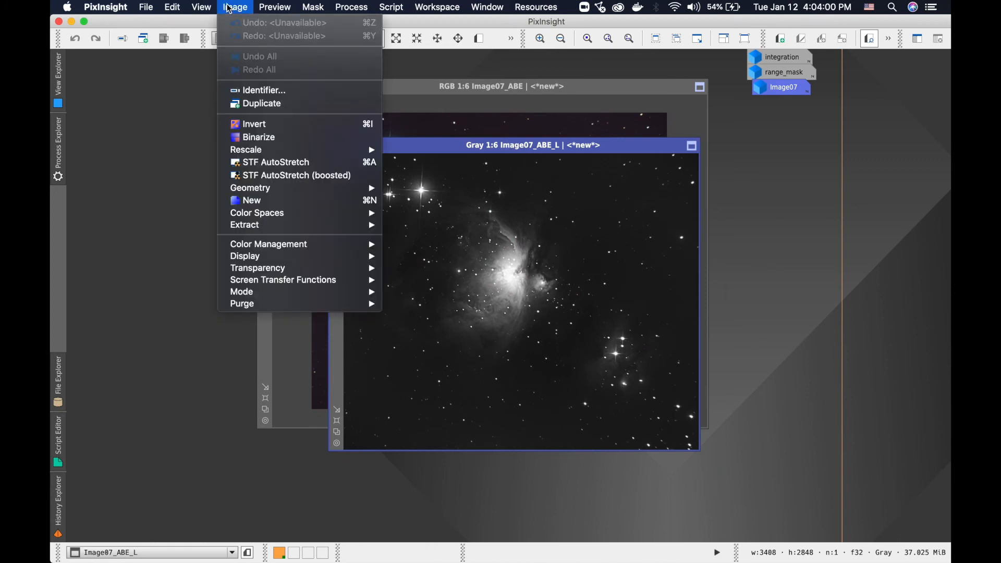
pyautogui.click(247, 125)
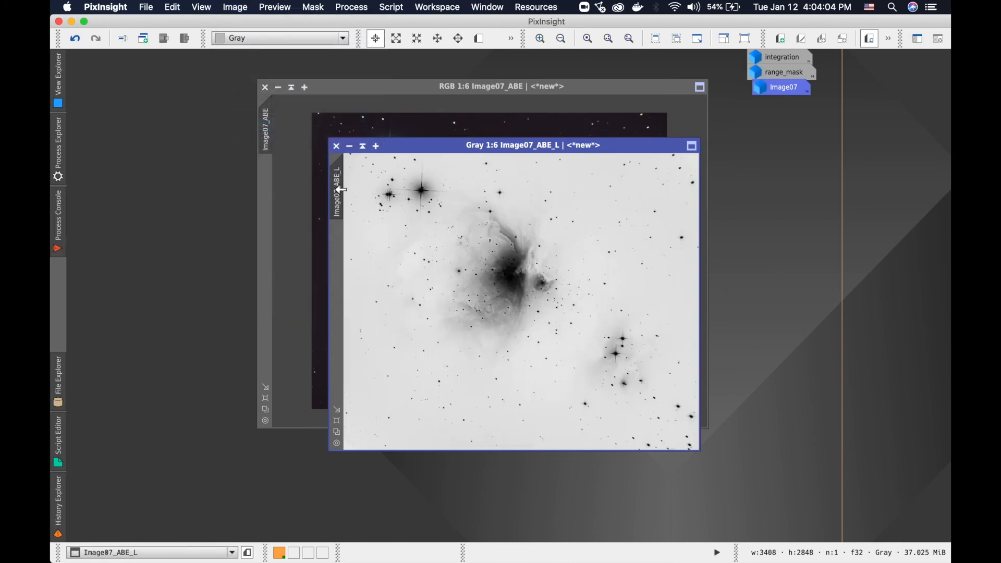
# - Apply the inverted Image07_ABE_L as the mask of Image07_ABE, and minimize the mask image to an icon
pyautogui.moveTo(340, 190); pyautogui.dragTo(298, 162)
pyautogui.moveTo(266, 191); pyautogui.dragTo(266, 196)
pyautogui.click(336, 147)
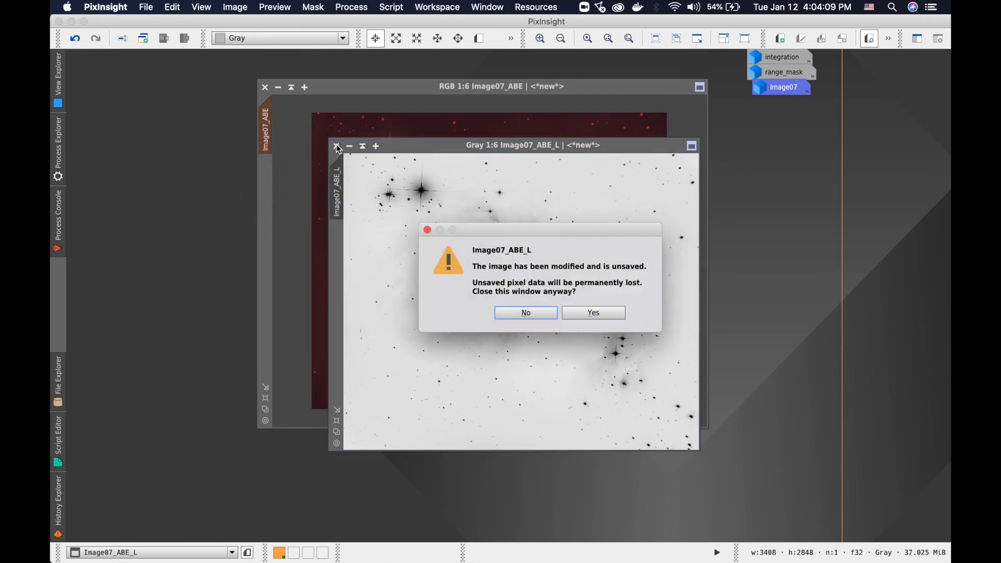
pyautogui.click(545, 314)
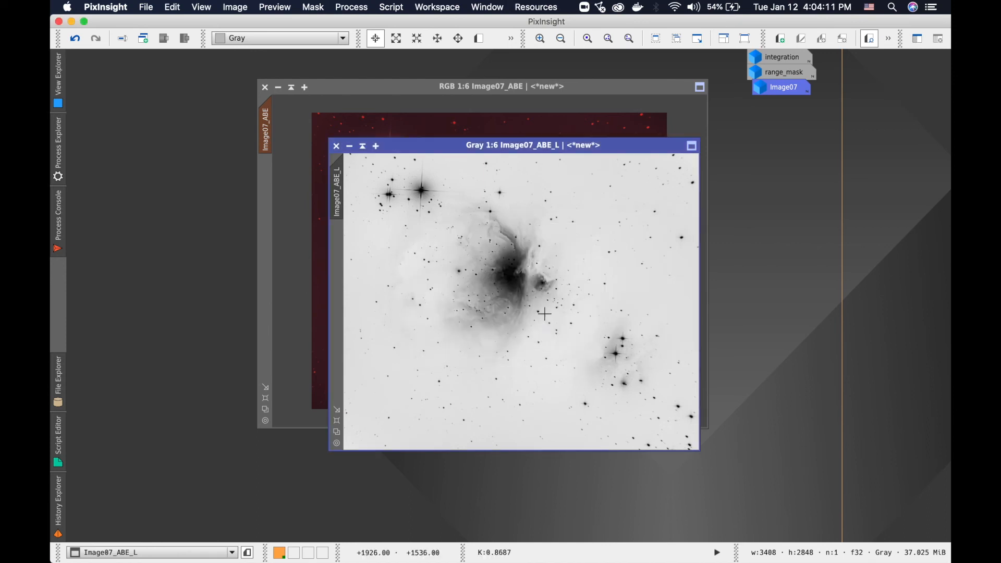
pyautogui.click(350, 146)
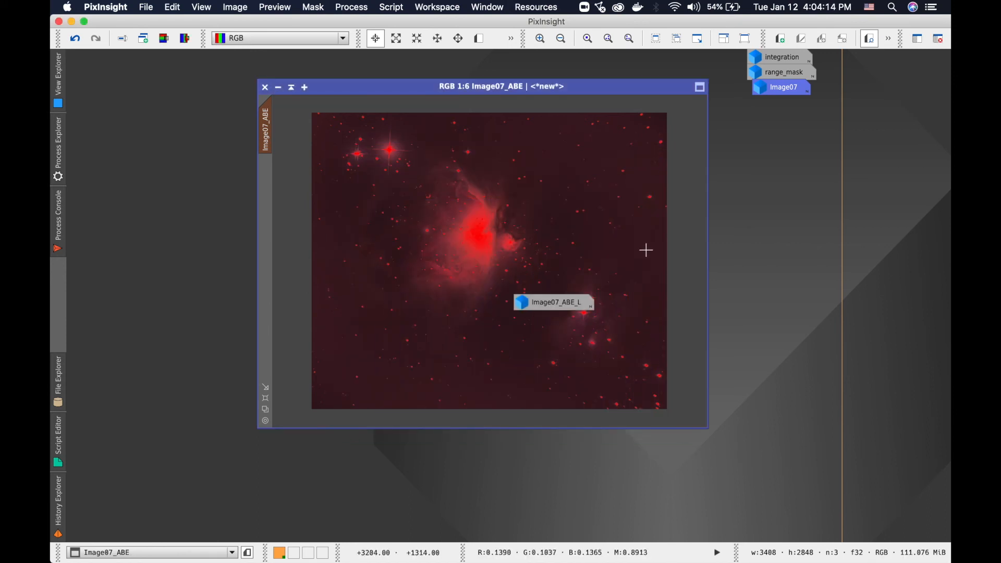
# - Open TGVDenoise, and create and display a preview of about 1085 × 679 px over the nebula's upper part in Image07_ABE
pyautogui.scroll(5, 626, 214)
pyautogui.scroll(-6, 626, 215)
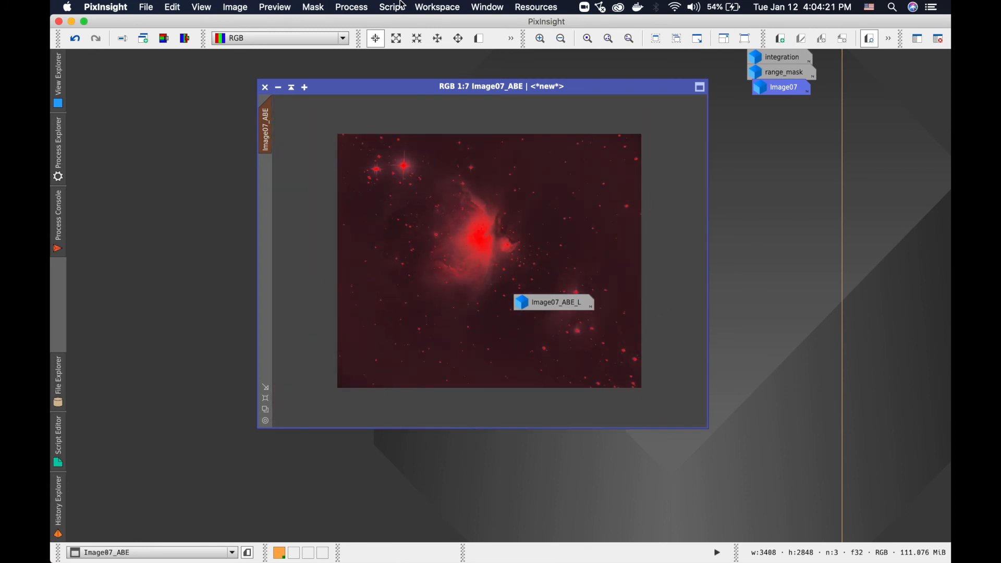
pyautogui.click(347, 13)
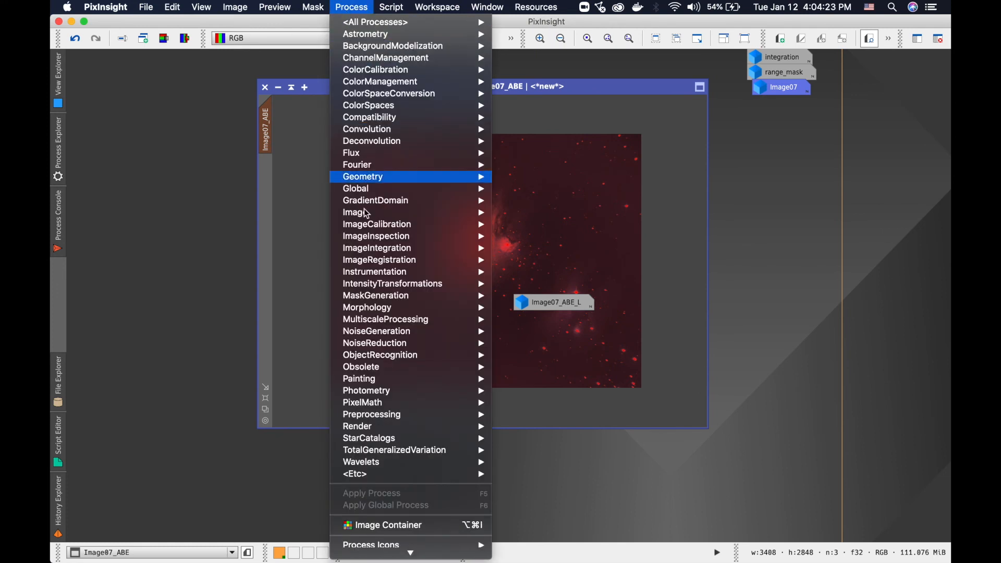
pyautogui.moveTo(431, 345)
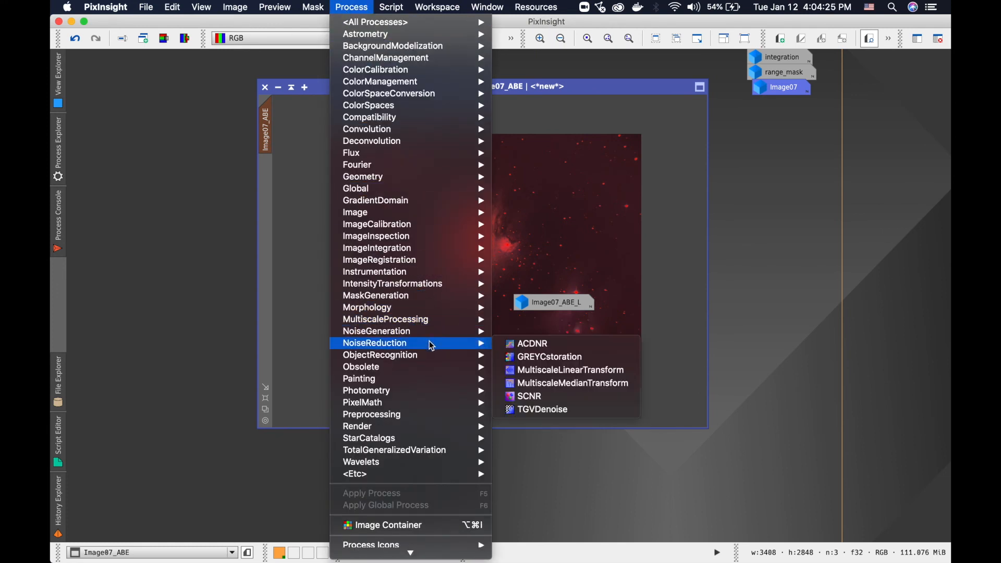
pyautogui.click(550, 415)
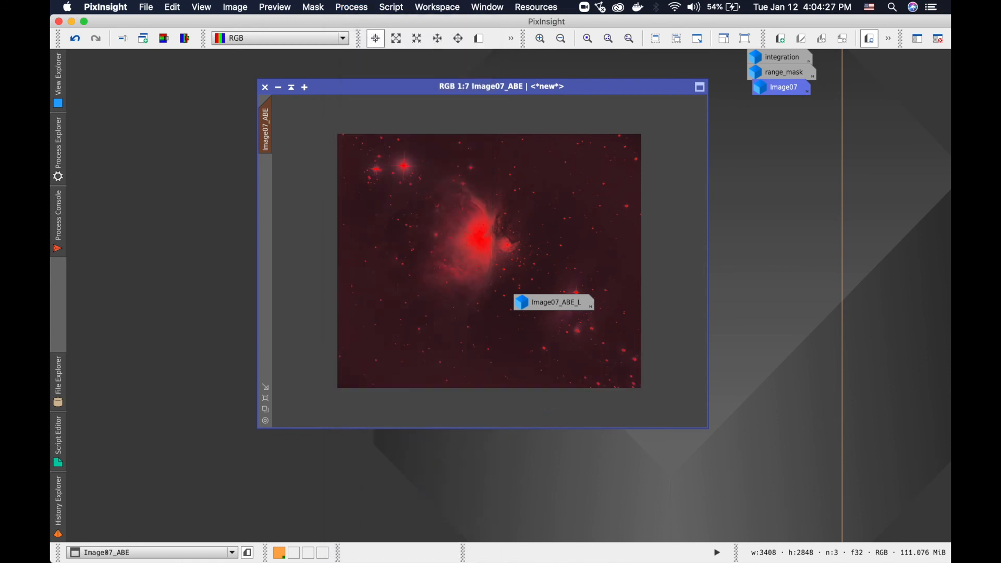
pyautogui.click(452, 88)
pyautogui.click(479, 38)
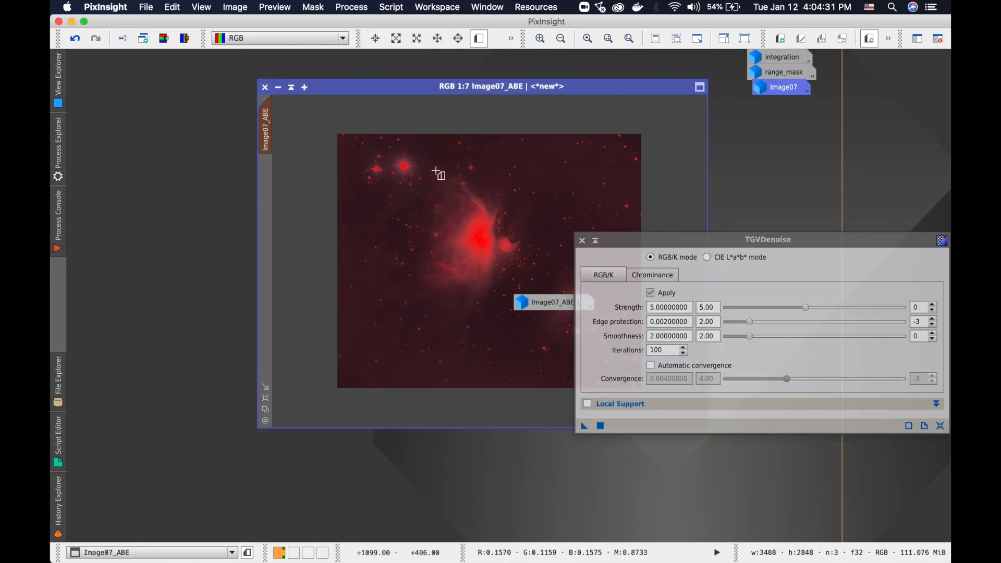
pyautogui.moveTo(431, 154); pyautogui.dragTo(528, 214)
pyautogui.click(265, 180)
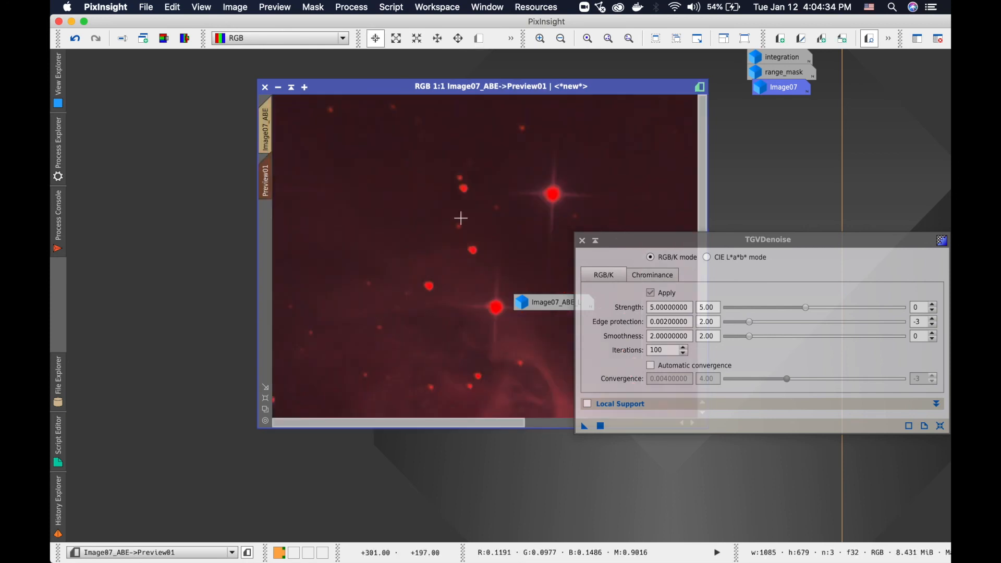
# - Test TGVDenoise on Preview01 with its current settings, and run it again with Strength set to 6.60
pyautogui.moveTo(702, 245); pyautogui.dragTo(703, 232)
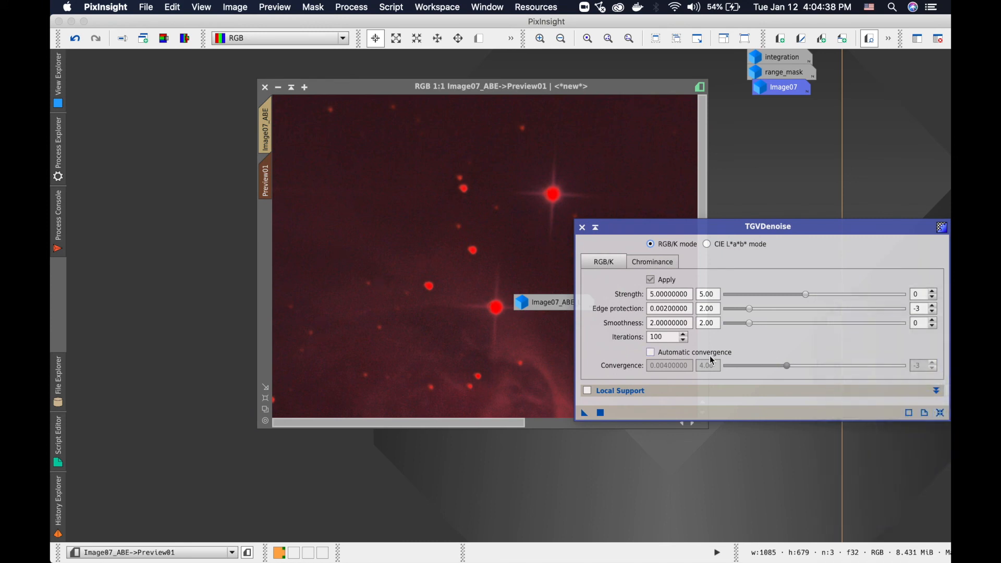
pyautogui.click(601, 413)
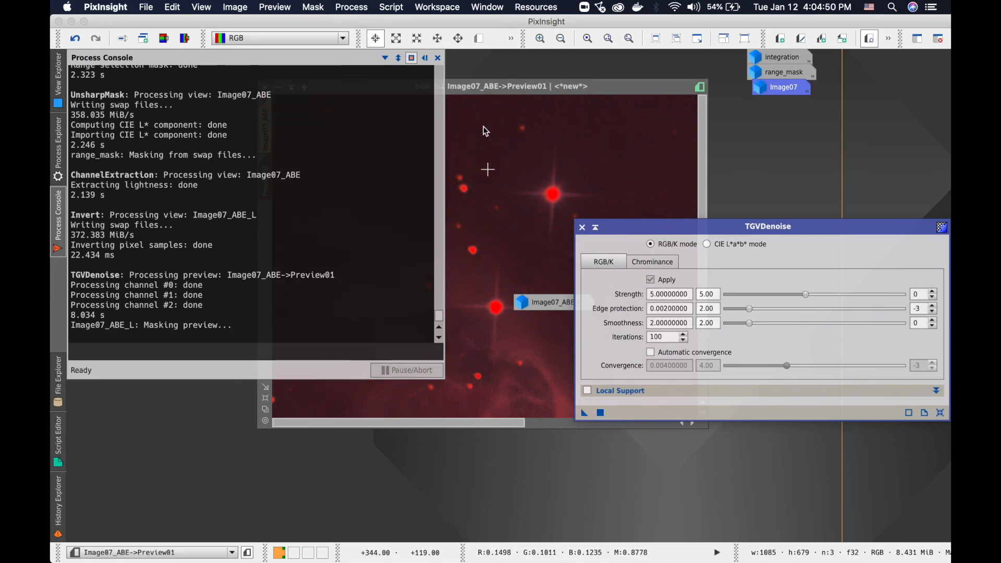
pyautogui.click(437, 58)
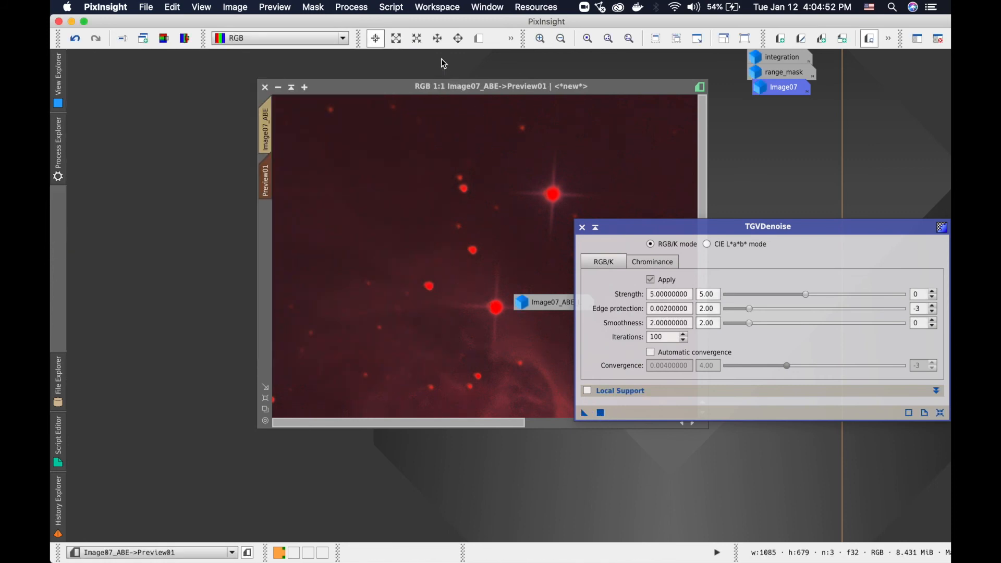
pyautogui.moveTo(805, 295); pyautogui.dragTo(837, 298)
pyautogui.moveTo(600, 419); pyautogui.dragTo(603, 422)
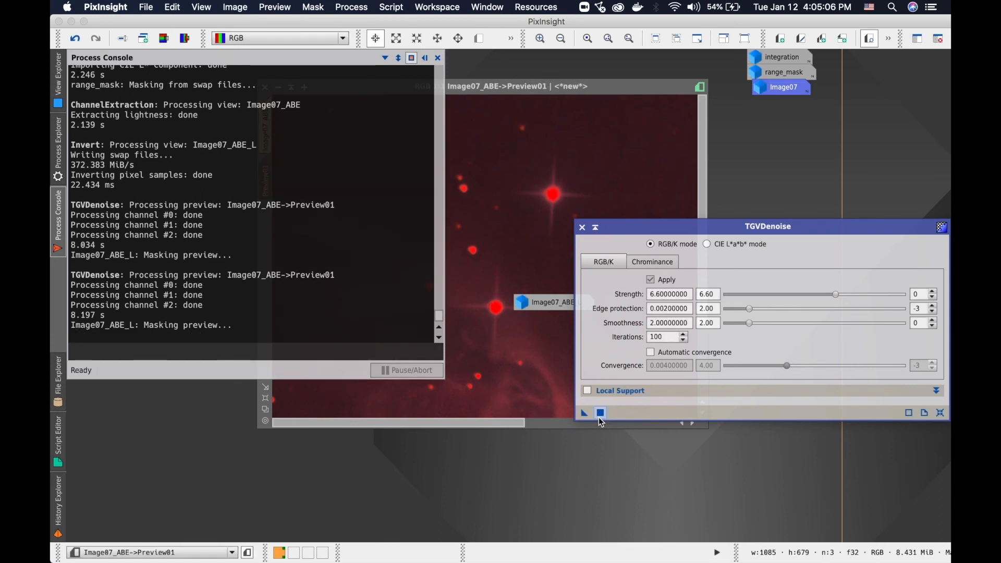
pyautogui.click(437, 58)
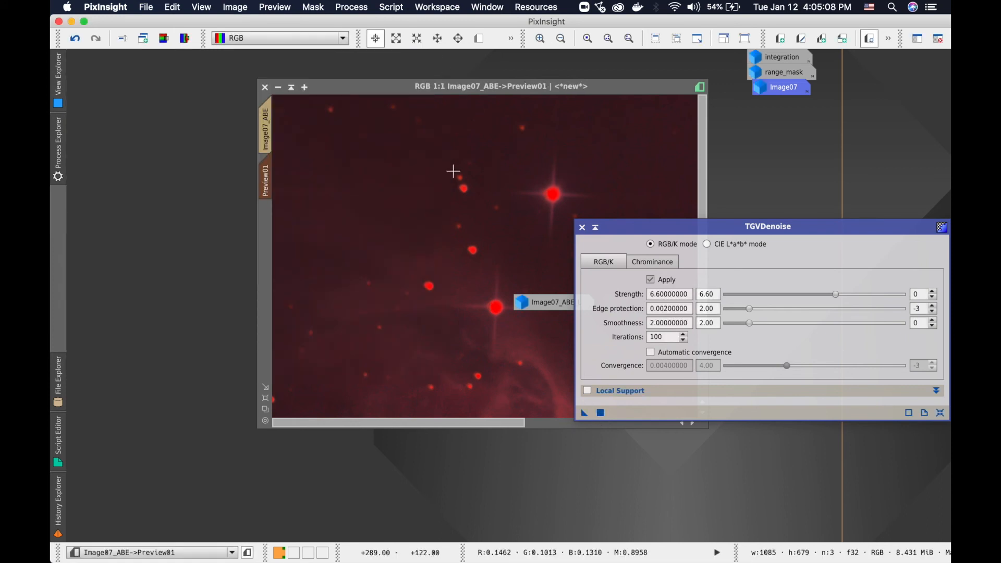
# - Return to the full Image07_ABE view and apply TGVDenoise to the whole image
pyautogui.scroll(-3, 455, 207)
pyautogui.scroll(-2, 455, 207)
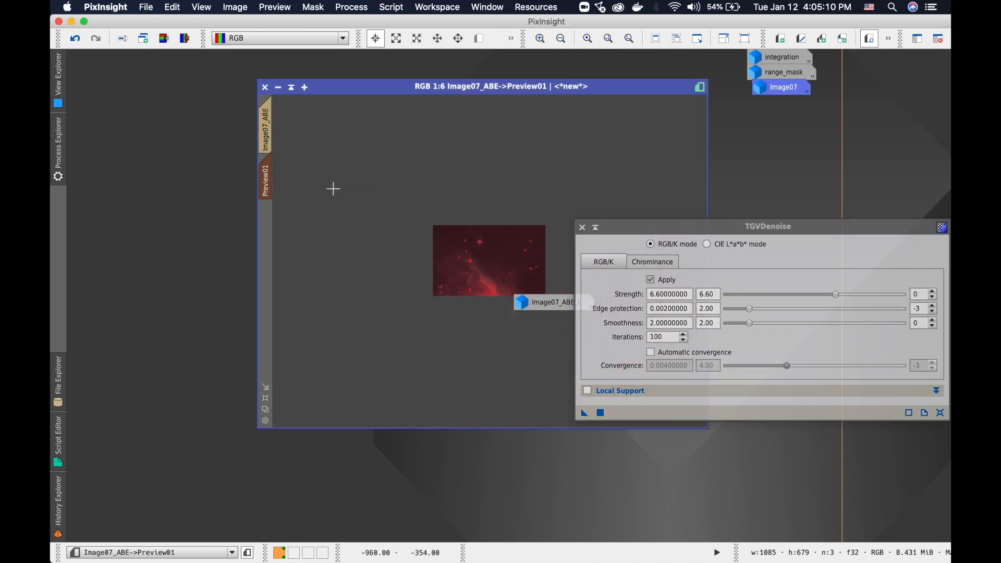
pyautogui.click(266, 125)
pyautogui.click(601, 413)
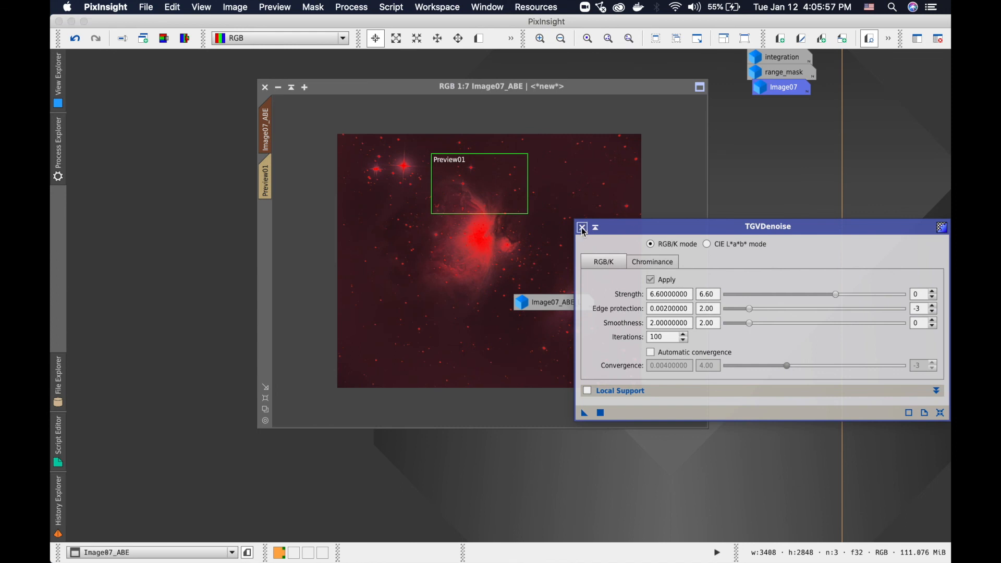
# - Close TGVDenoise and remove the lightness mask from Image07_ABE
pyautogui.click(582, 228)
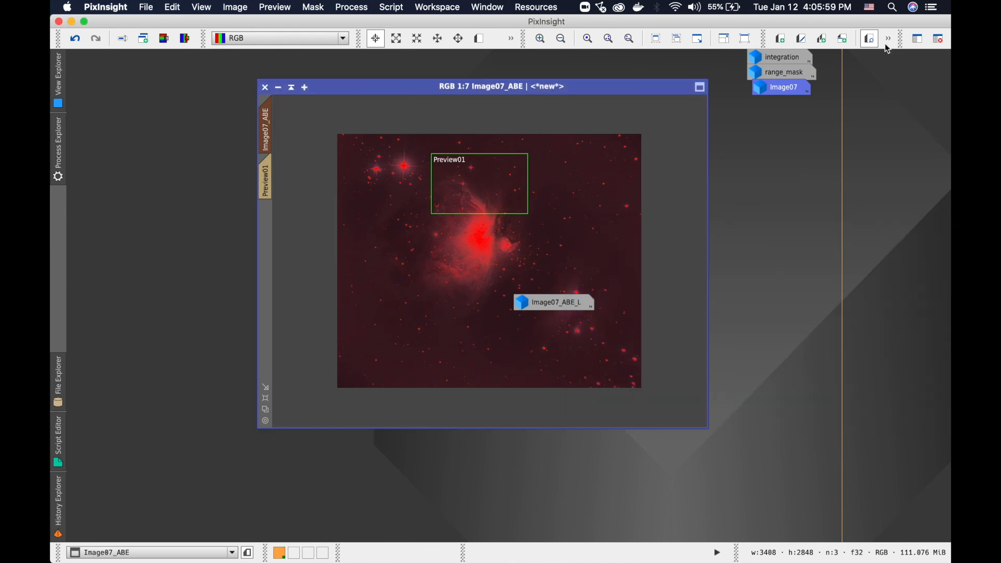
pyautogui.click(939, 41)
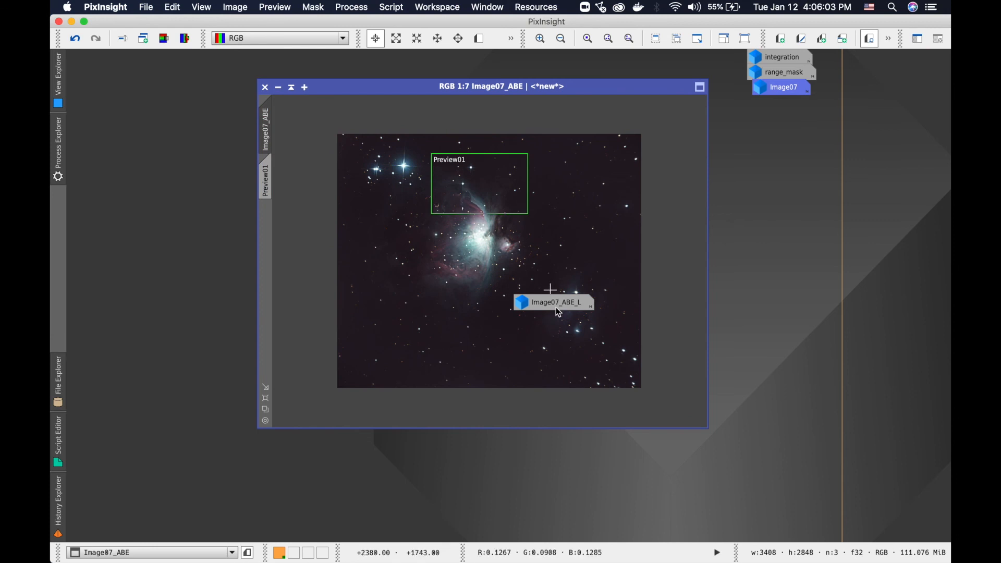
# - Park the Image07_ABE_L icon below the other minimized image icons and delete Preview01 from Image07_ABE
pyautogui.moveTo(540, 306); pyautogui.dragTo(772, 114)
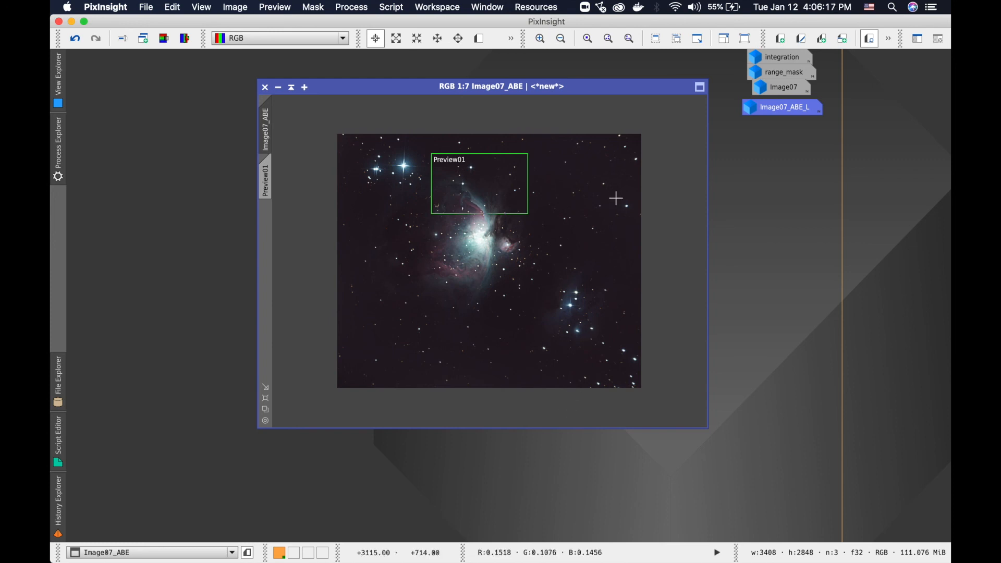
pyautogui.scroll(-1, 532, 224)
pyautogui.scroll(-1, 543, 198)
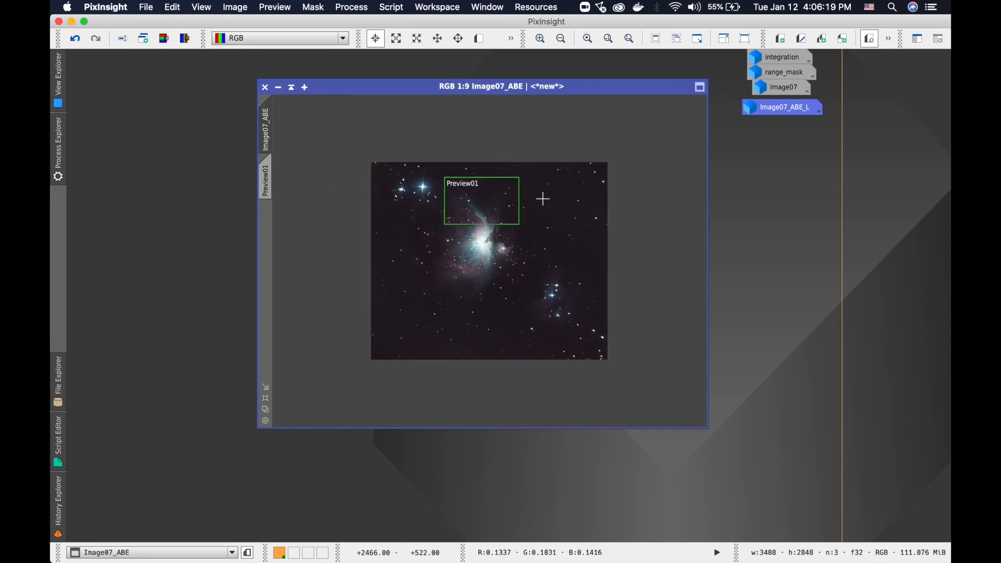
pyautogui.click(888, 39)
pyautogui.click(800, 81)
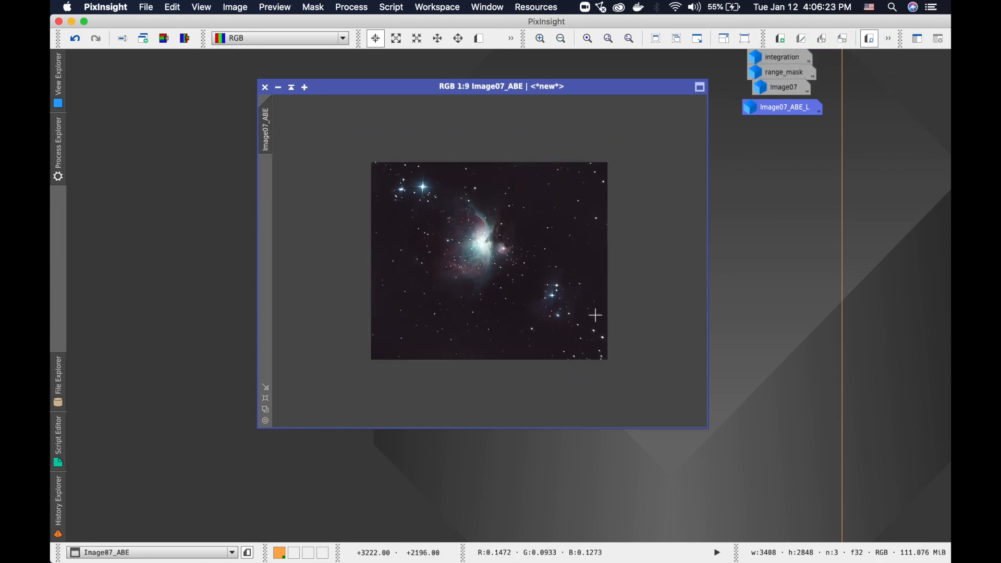
pyautogui.scroll(1, 528, 288)
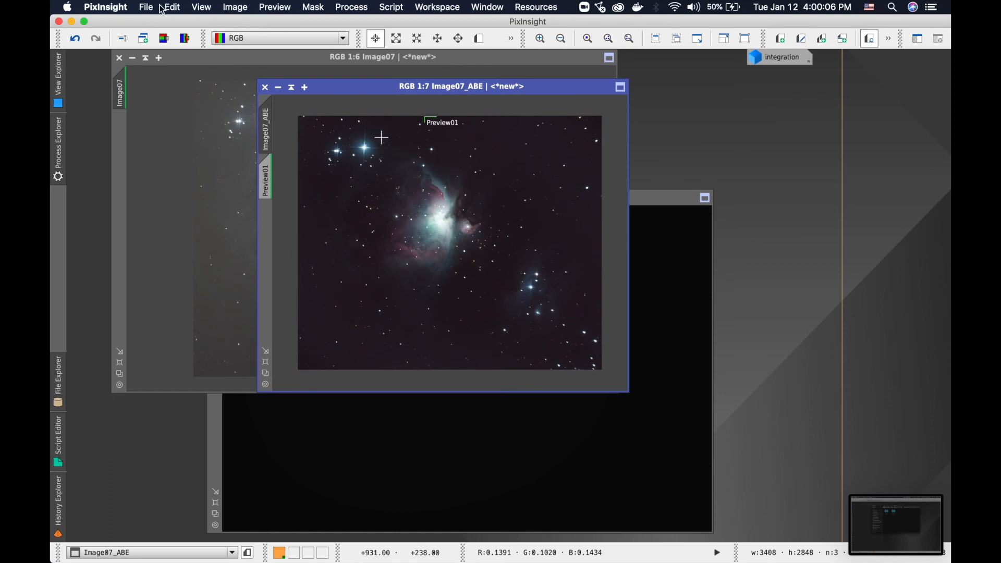
# - Start saving Image07_ABE under a new file, create a folder named FINAL inside Orion, and choose TIFF as the file format
pyautogui.click(148, 7)
pyautogui.click(180, 117)
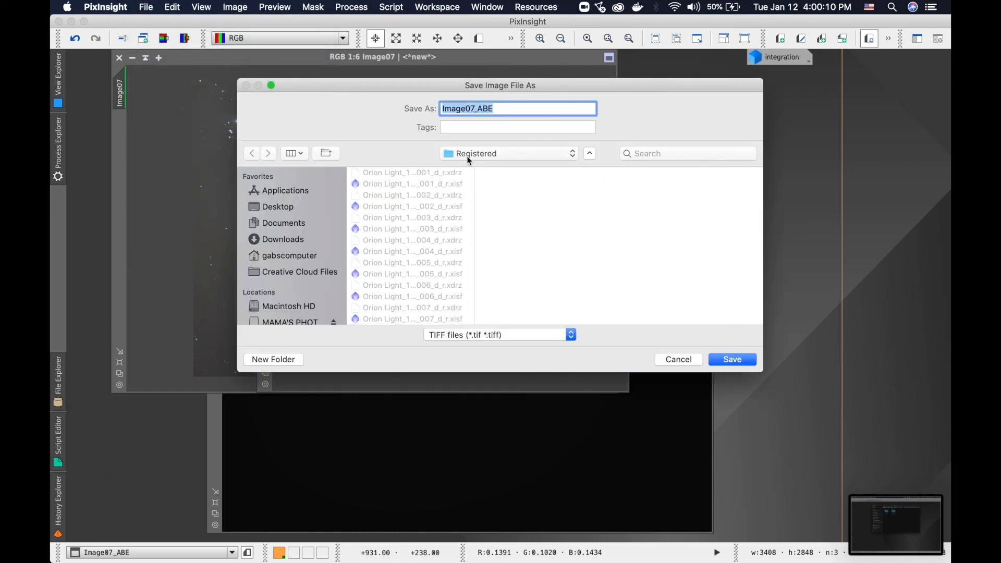
pyautogui.click(467, 156)
pyautogui.click(461, 180)
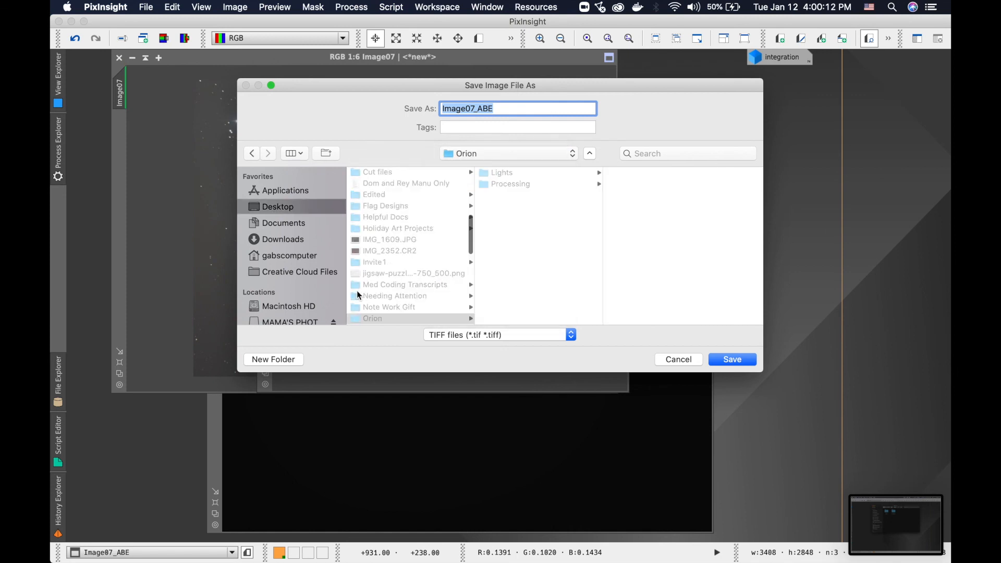
pyautogui.click(277, 360)
pyautogui.write('FINAL')
pyautogui.press('Return')
pyautogui.click(555, 336)
pyautogui.click(554, 336)
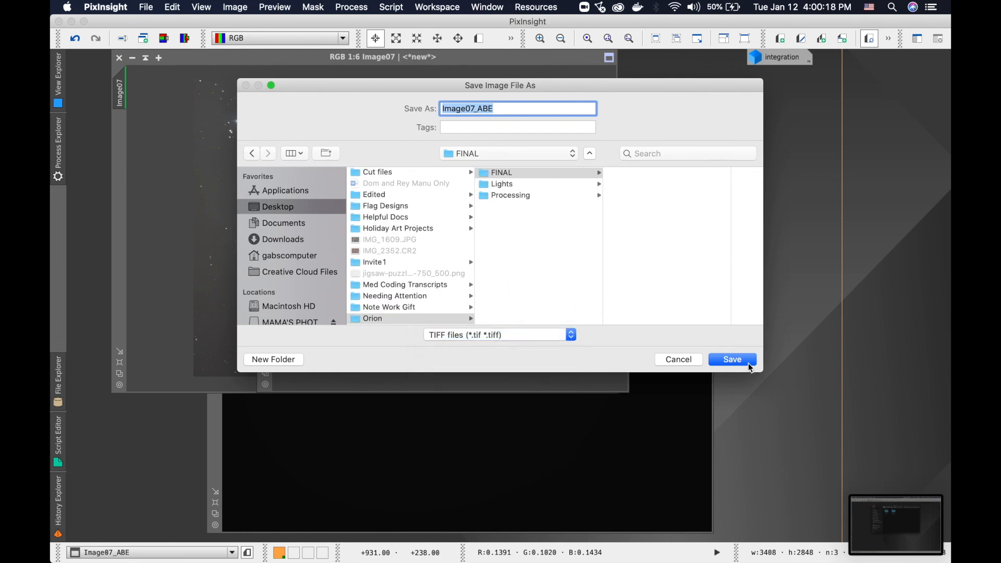
# - Save the TIFF file in 16-bit unsigned integer format and close the process console
pyautogui.click(749, 365)
pyautogui.click(597, 316)
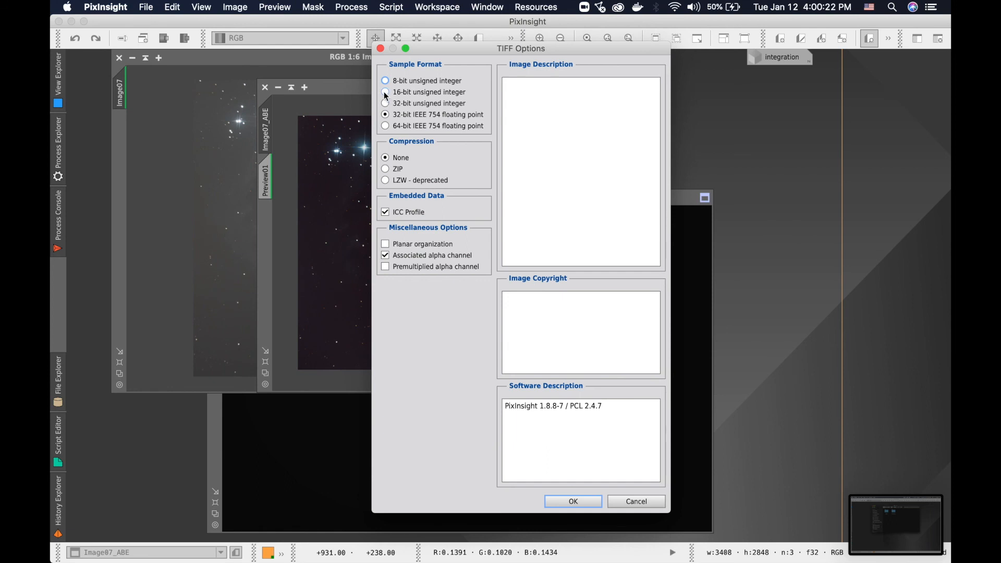
pyautogui.click(386, 93)
pyautogui.click(585, 504)
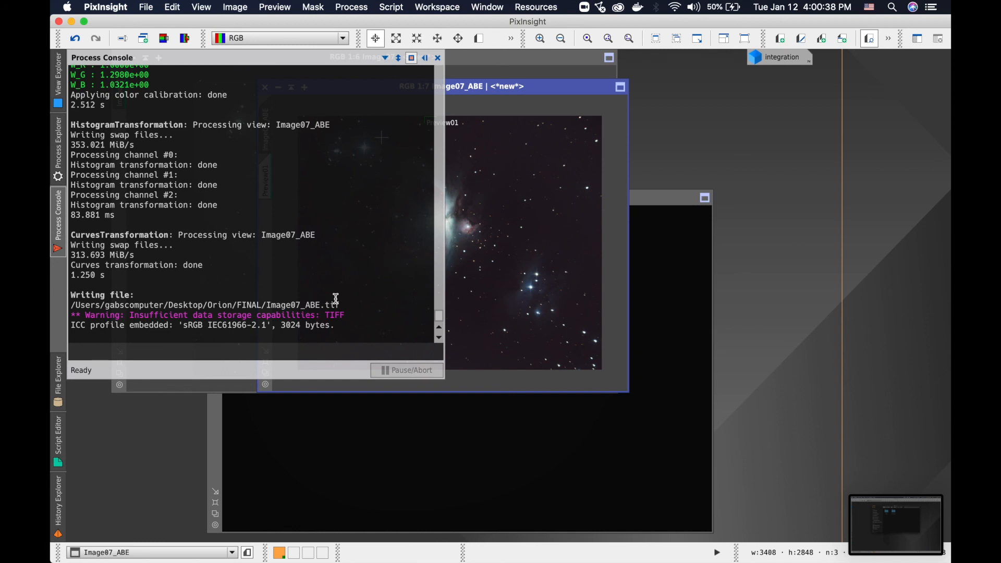
pyautogui.click(438, 59)
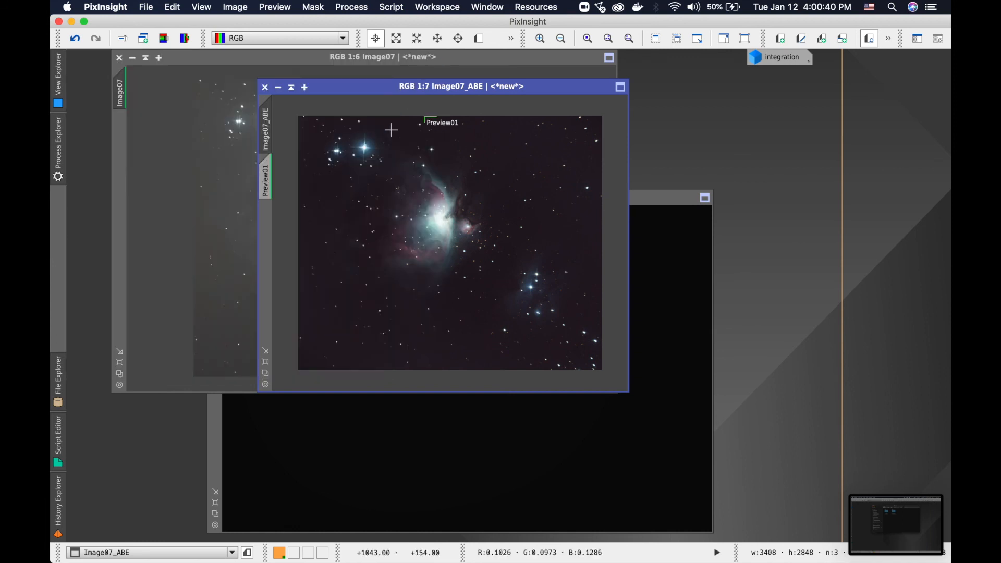